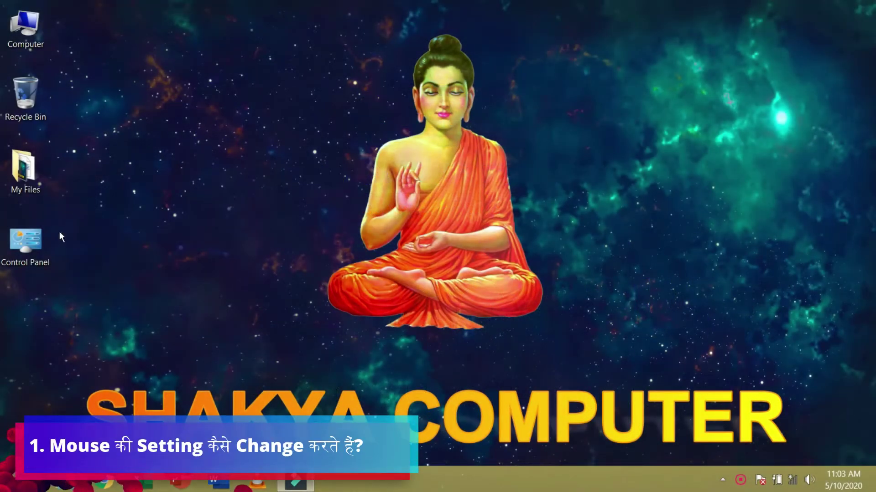
- Open Mouse Properties from Control Panel's Hardware and Sound category
double_click(39, 241)
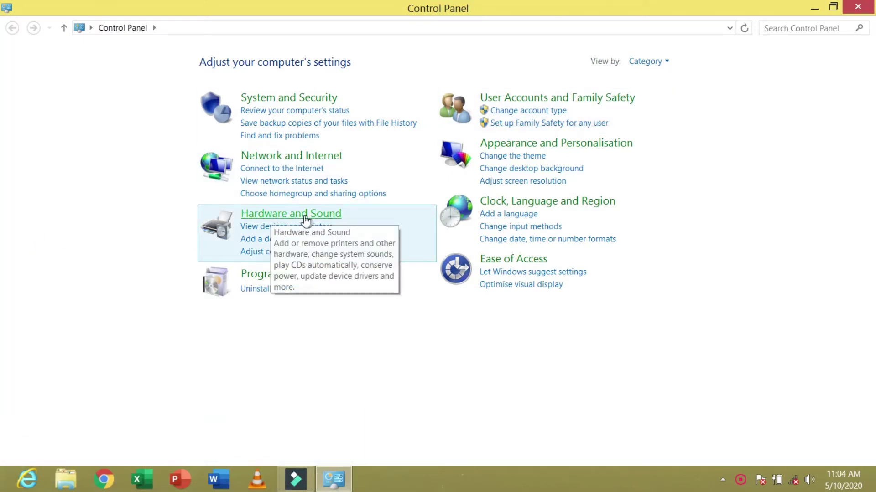
click(305, 218)
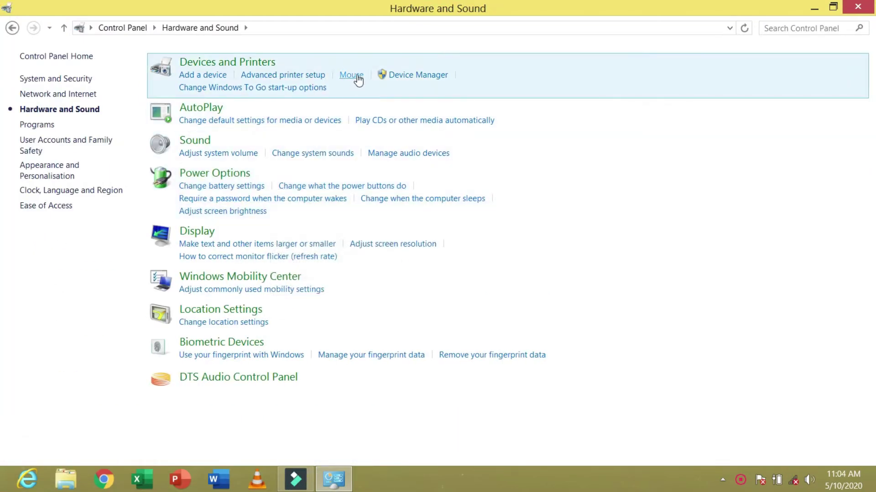
click(352, 75)
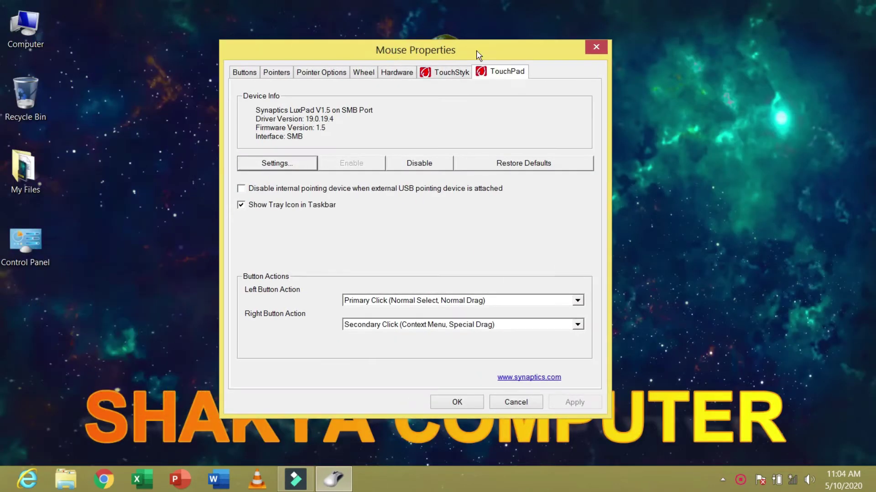
- On the Buttons tab, try swapping the primary and secondary buttons, then undo the swap
click(254, 76)
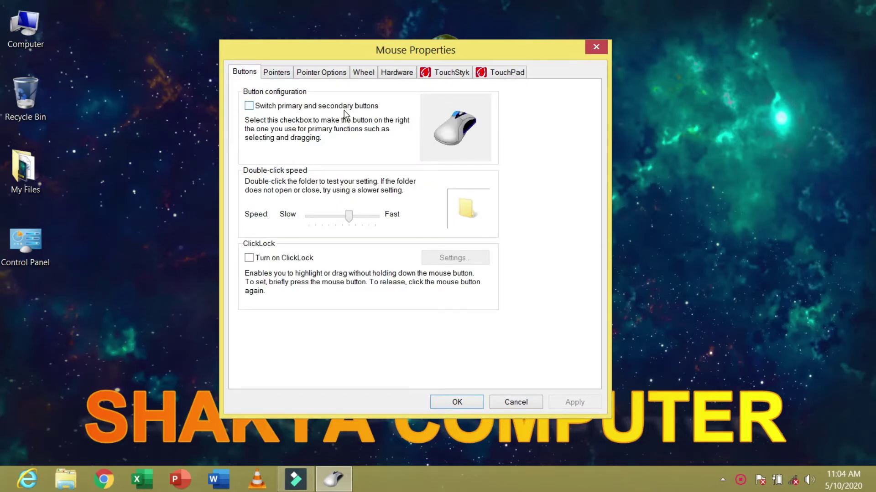
click(249, 106)
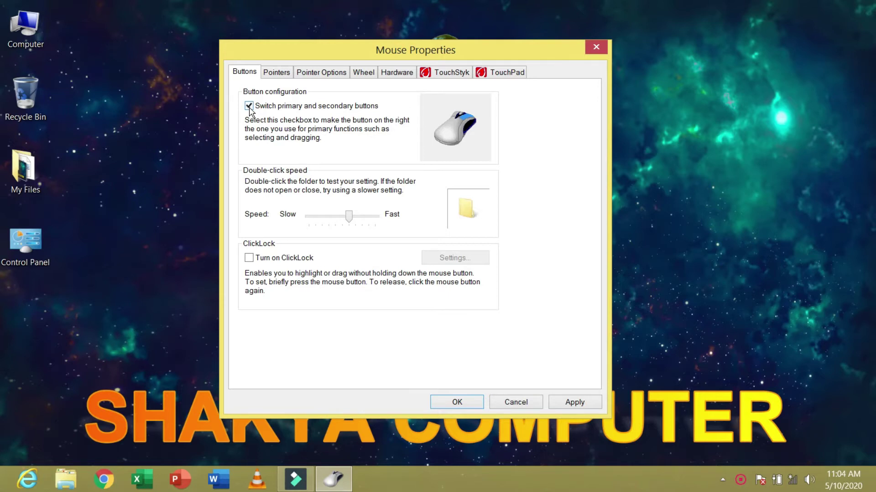
click(249, 106)
- Test double-click speeds on the My Files folder, settling the slider near the middle
drag(349, 220, 316, 221)
click(82, 178)
click(27, 173)
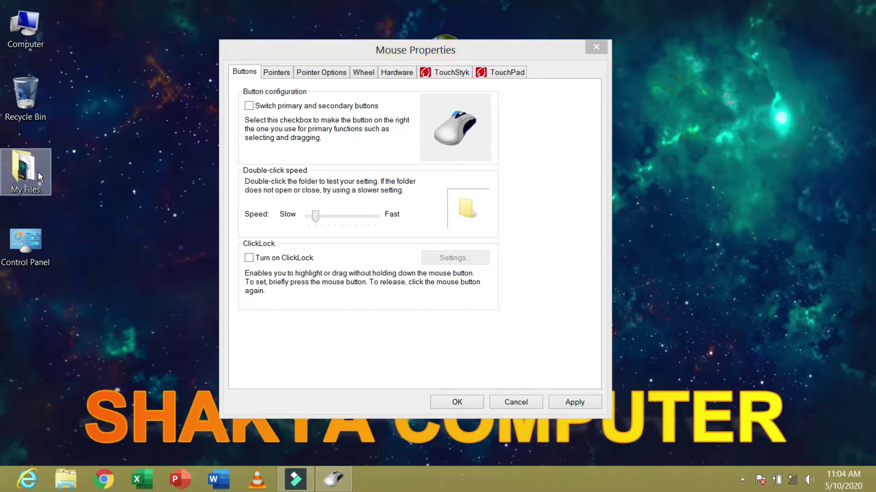
double_click(23, 172)
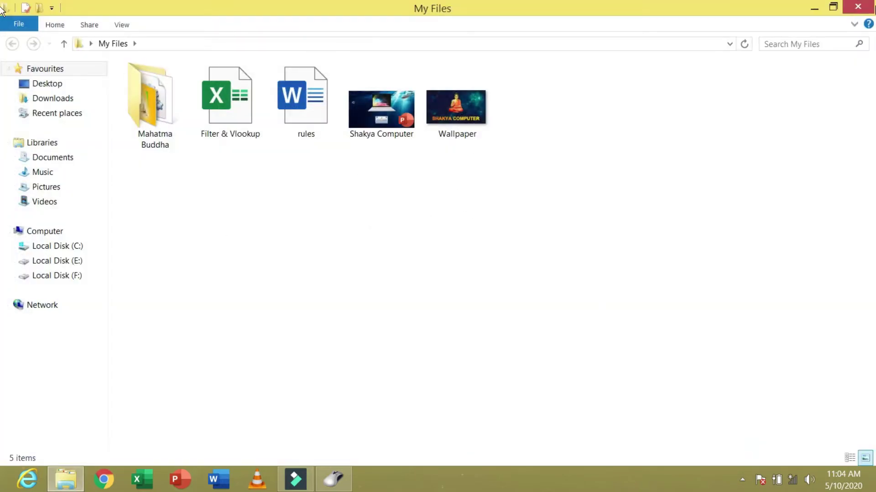
click(857, 7)
drag(315, 218, 411, 218)
click(134, 154)
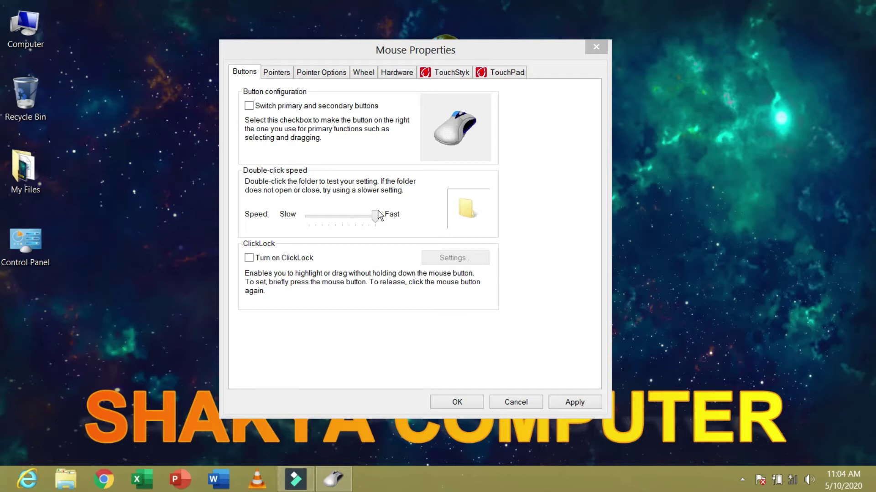
drag(375, 221, 346, 225)
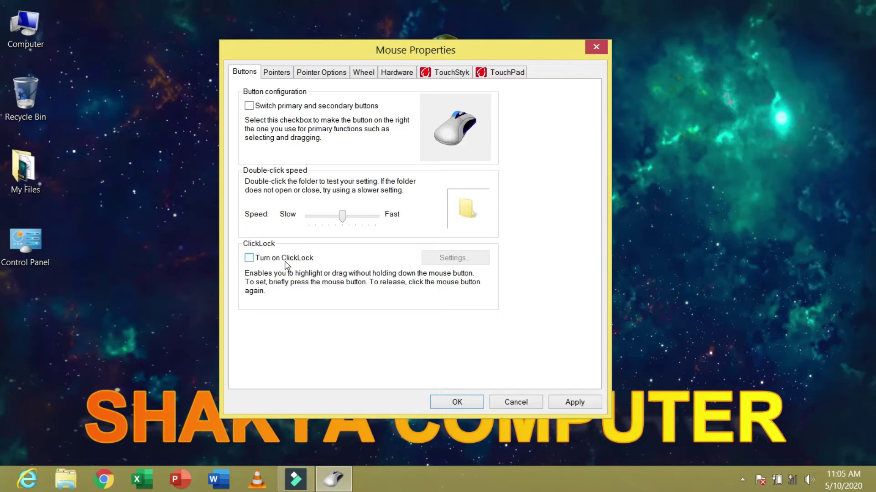
- Turn on ClickLock and use it to drag the Mouse Properties window to the right
click(250, 260)
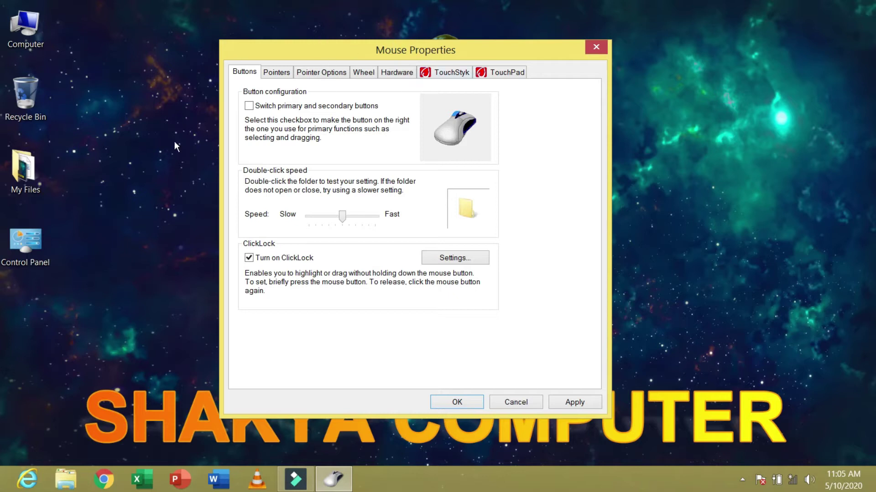
drag(394, 50, 483, 56)
drag(512, 90, 631, 43)
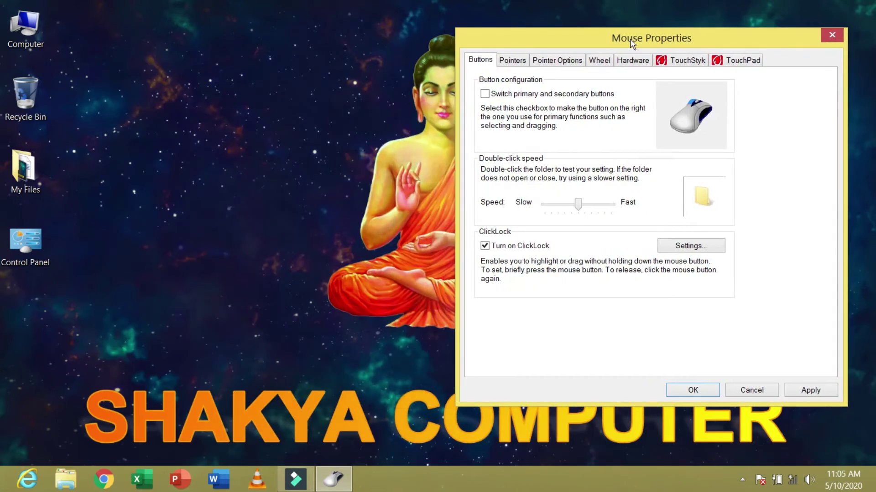
- Turn ClickLock off and set the Normal Select pointer to arrow_rl, applying it
click(632, 43)
click(509, 248)
click(524, 63)
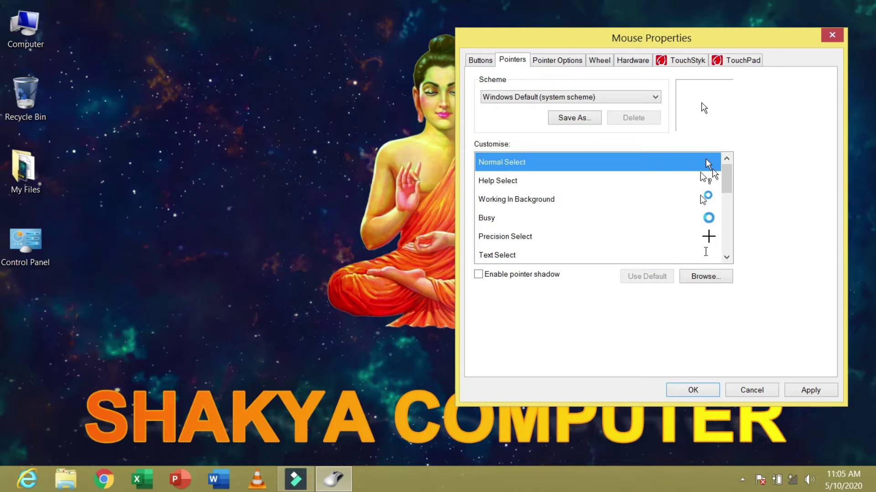
click(711, 277)
click(630, 169)
scroll(631, 171, down, 6)
scroll(634, 182, up, 3)
scroll(636, 186, down, 6)
scroll(638, 187, down, 5)
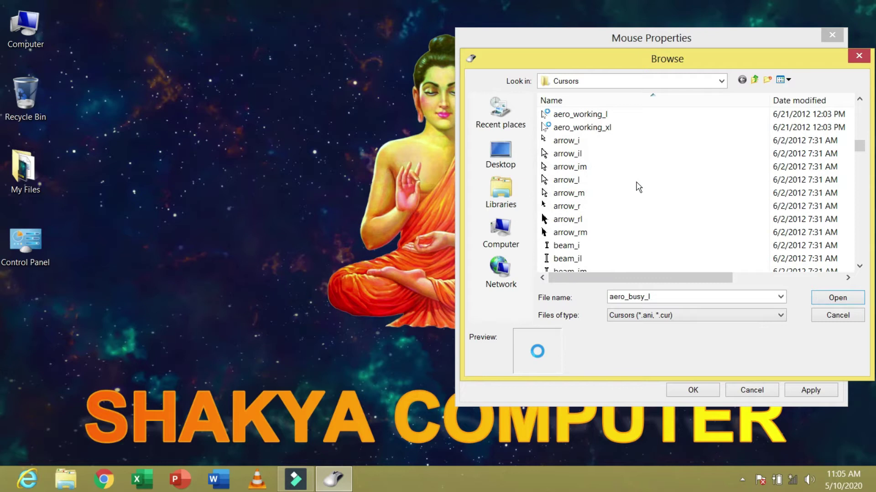
click(578, 143)
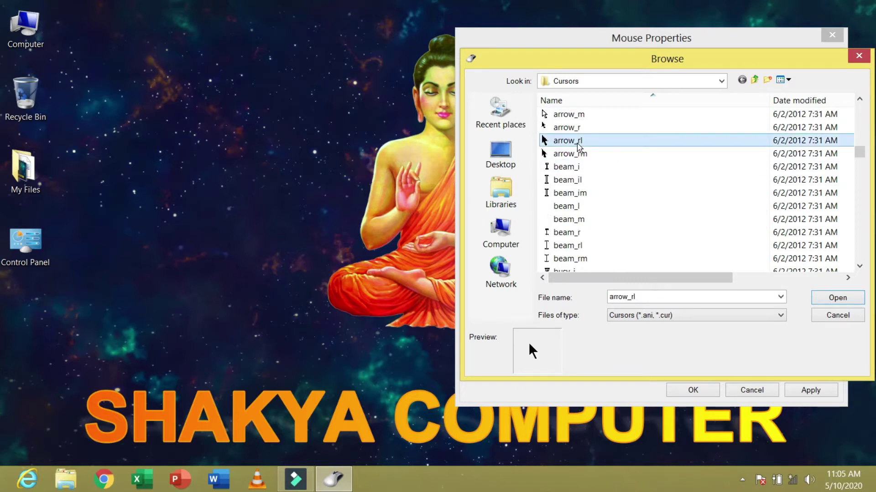
click(835, 298)
click(809, 391)
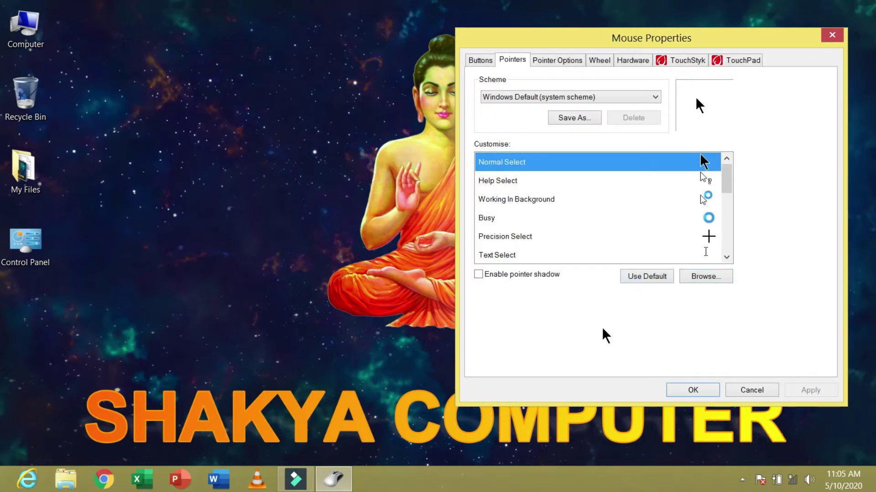
- Refresh the desktop, then restore and apply the default Normal Select pointer
right_click(110, 112)
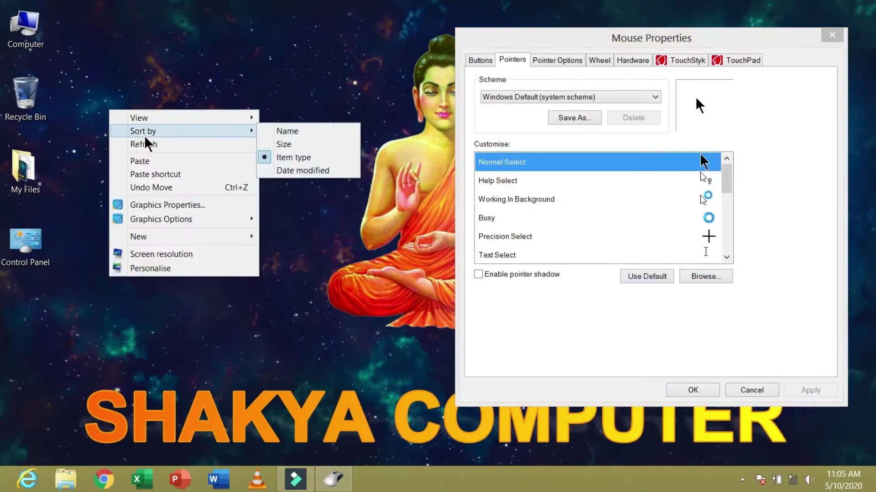
click(152, 145)
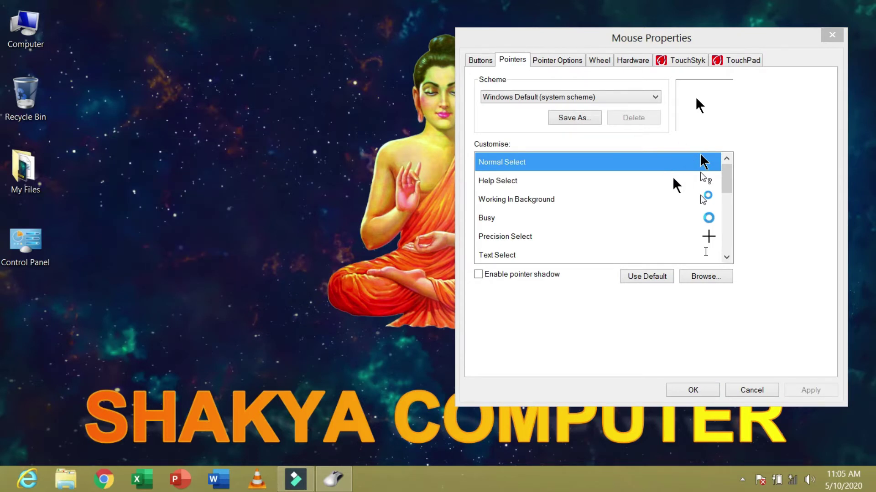
click(657, 276)
click(810, 390)
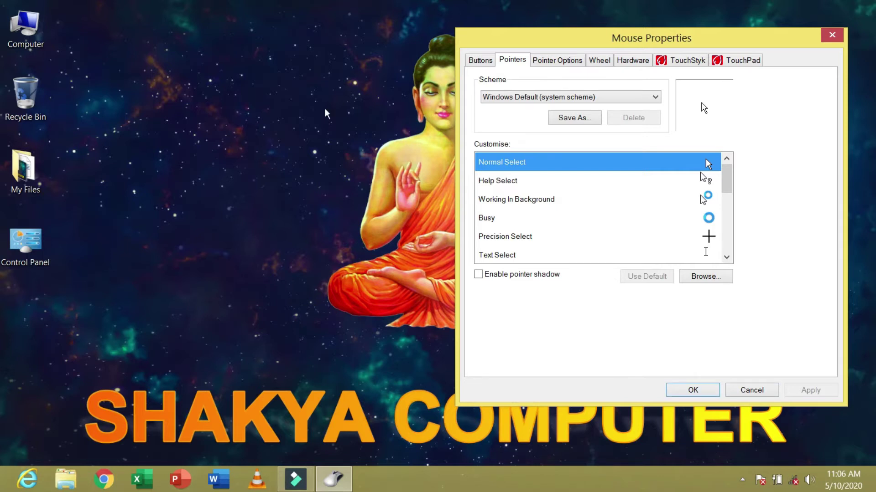
click(563, 60)
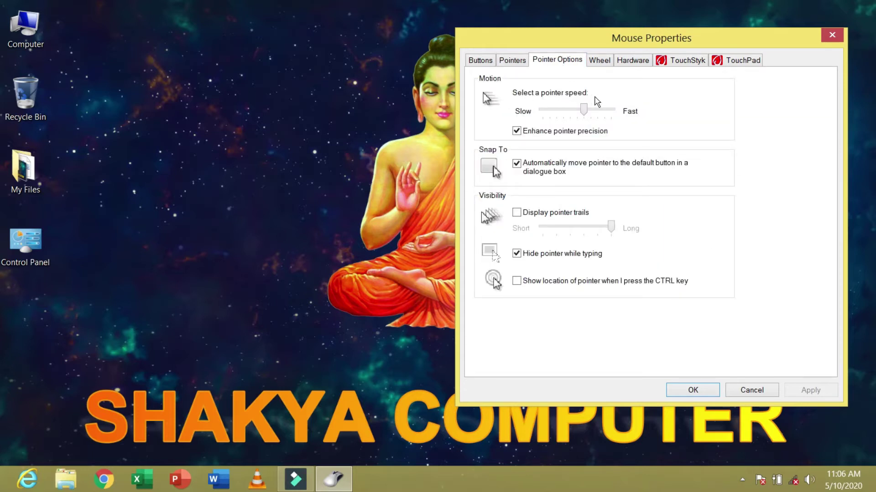
- Try the fastest and slowest pointer speeds, then settle just above the middle
drag(583, 109, 611, 110)
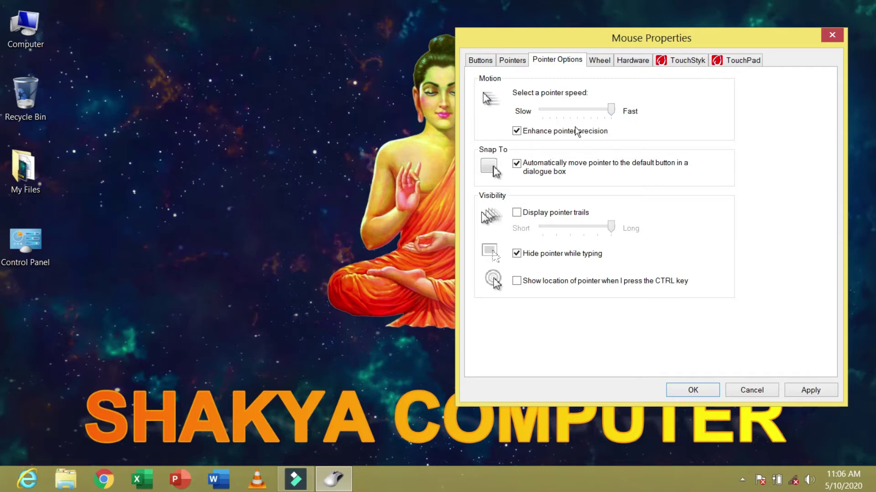
drag(611, 109, 544, 119)
drag(543, 112, 591, 114)
- Toggle pointer trails on and off, then enable Show location of pointer and test it with Ctrl
click(518, 213)
click(517, 214)
click(517, 281)
key(ctrl)
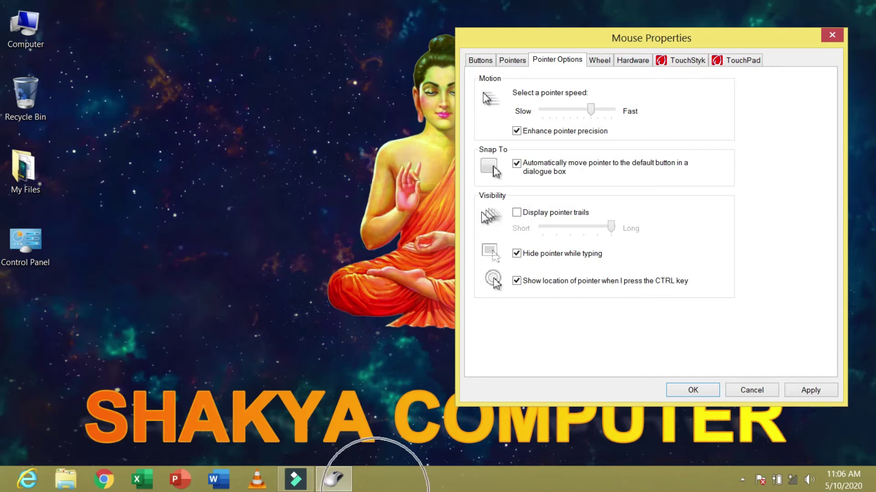
key(ctrl)
key(ctrl)
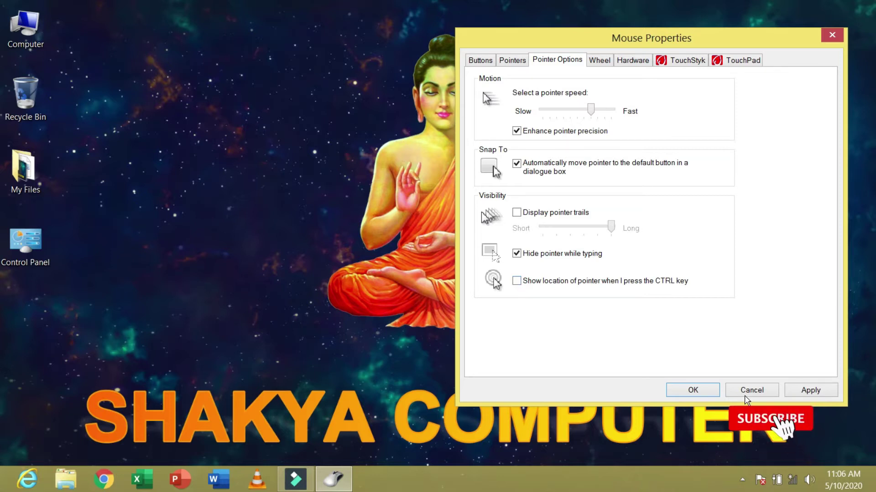
- Save the mouse settings with OK, refresh the desktop, and reopen Control Panel
click(692, 389)
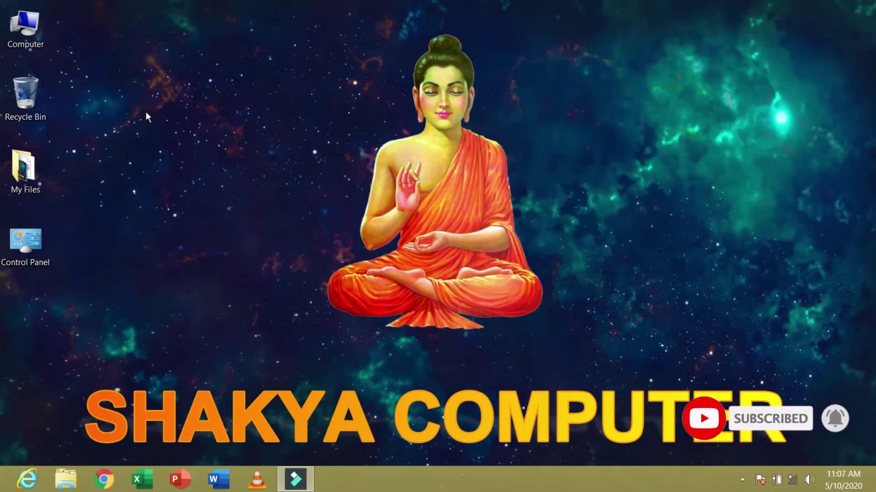
right_click(146, 111)
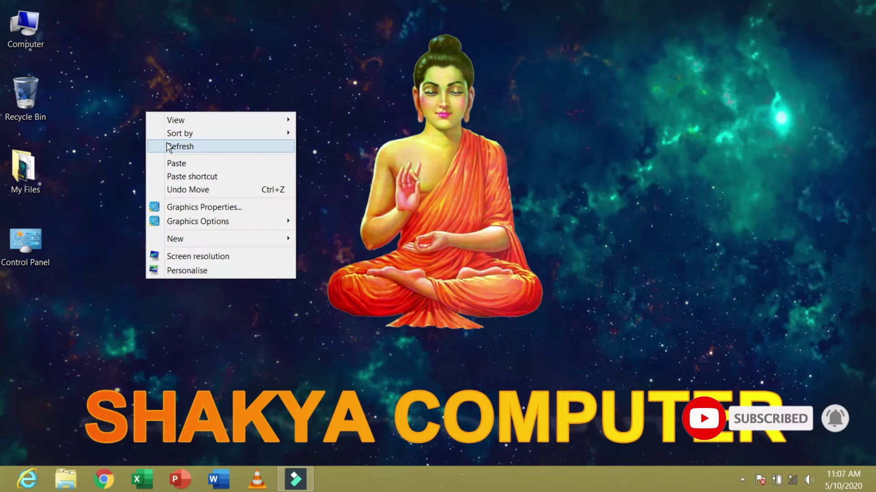
click(166, 142)
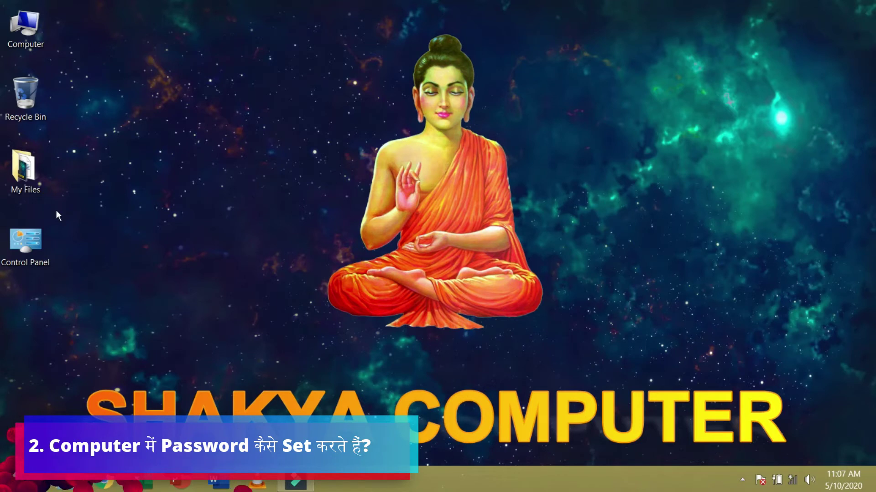
double_click(34, 239)
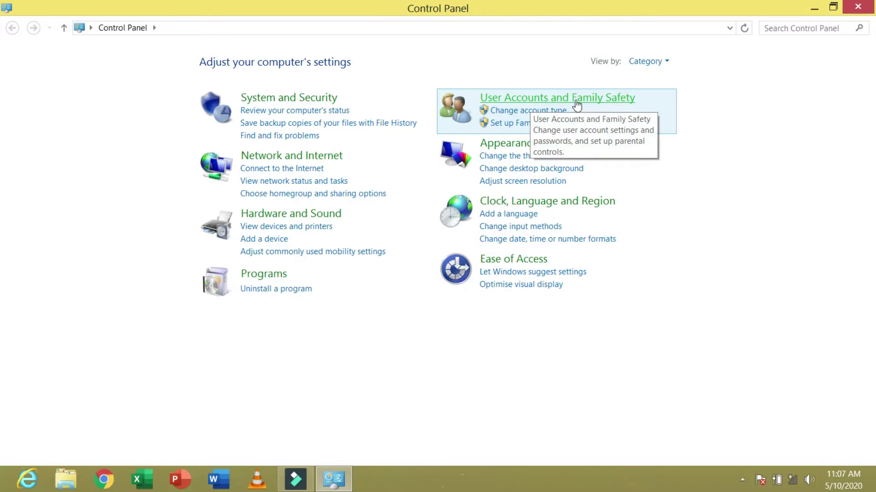
- Go to User Accounts, choose the administrator account, and reach Create a password
click(586, 104)
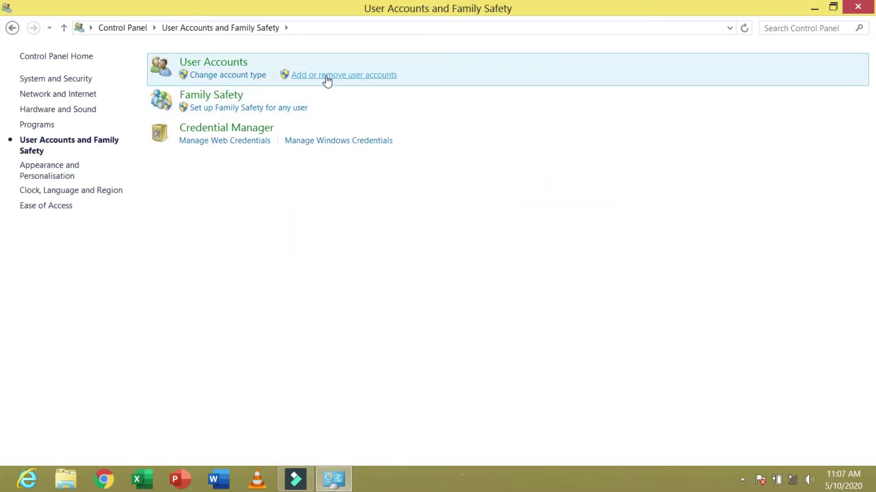
click(327, 78)
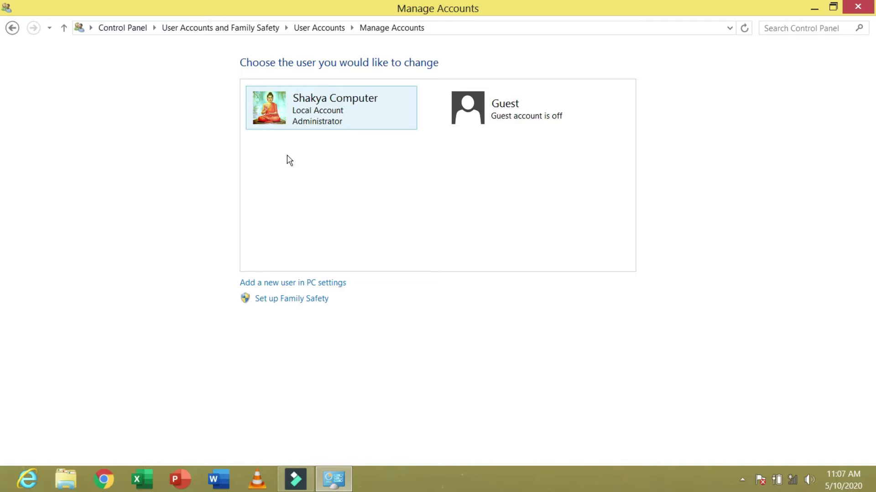
click(284, 114)
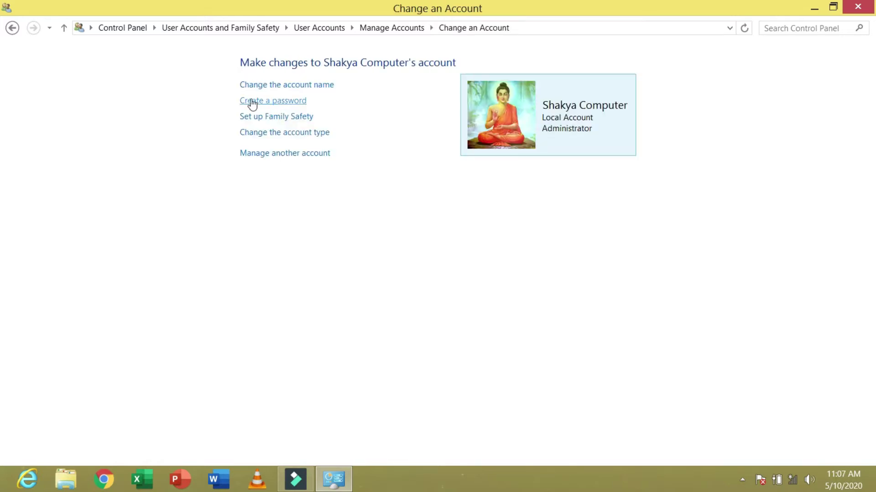
click(294, 101)
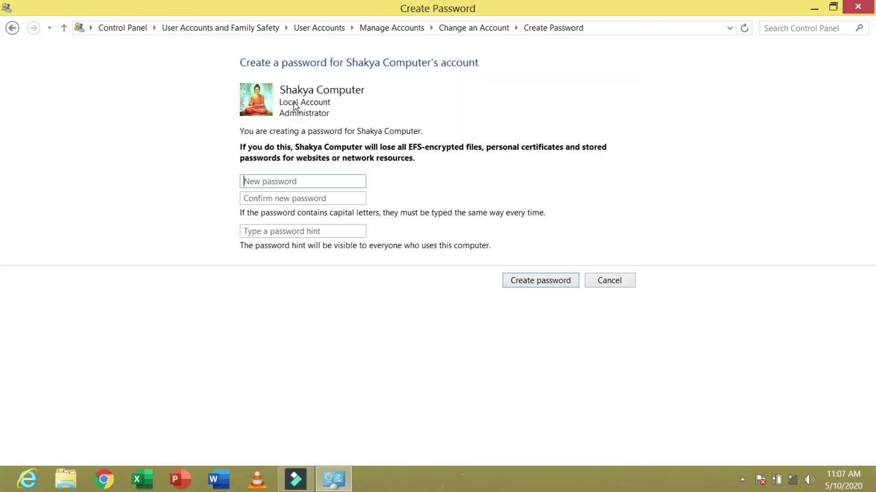
- Enter and confirm a new account password, skip the hint, and create it
click(295, 183)
text(123)
drag(315, 186, 133, 190)
text(123456789)
click(341, 198)
text(123456)
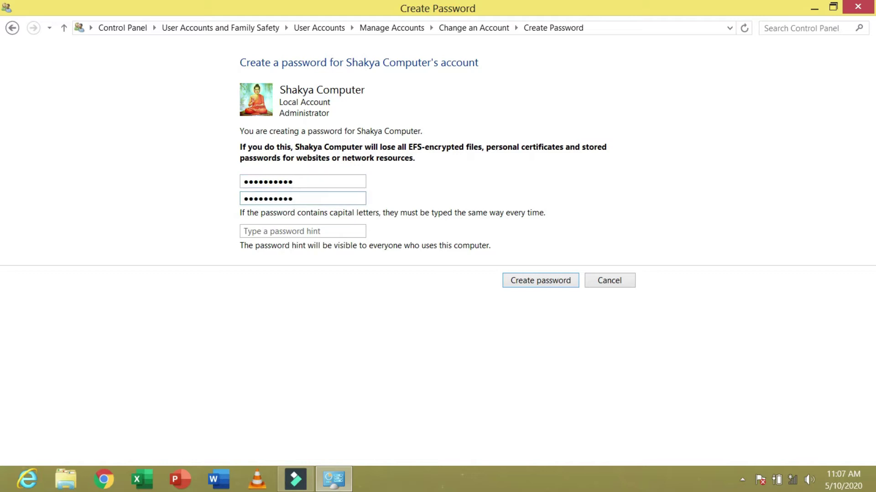
click(341, 233)
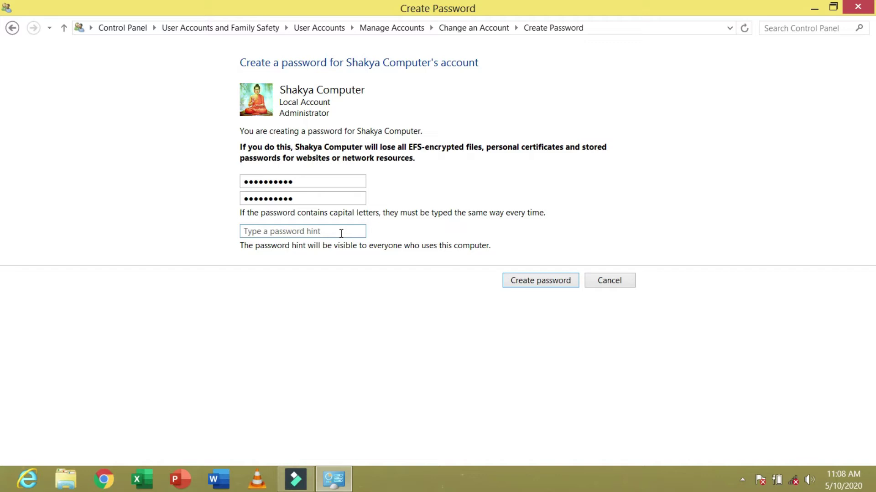
click(542, 281)
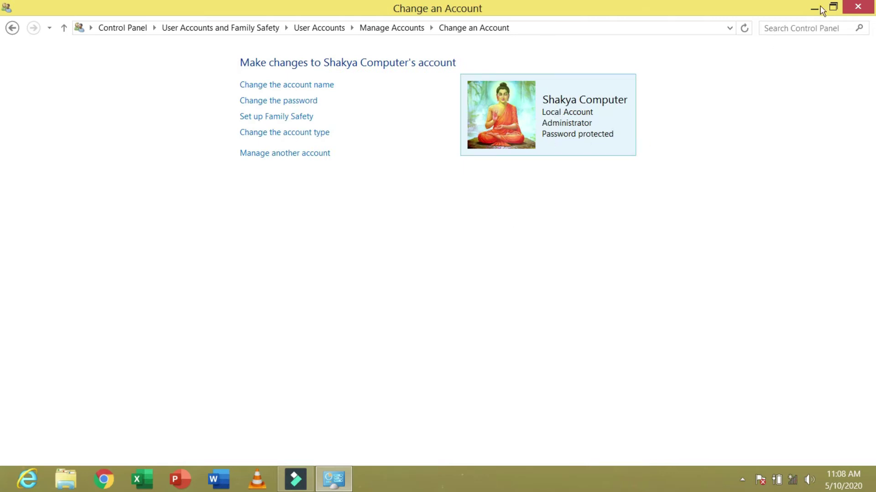
- Close and reopen Control Panel, then go to the administrator account's Change password page
mouse_move(871, 9)
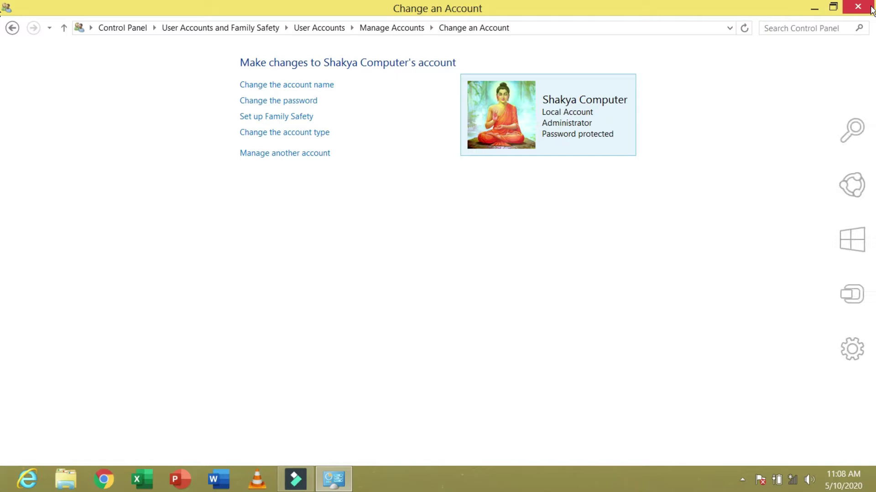
click(870, 7)
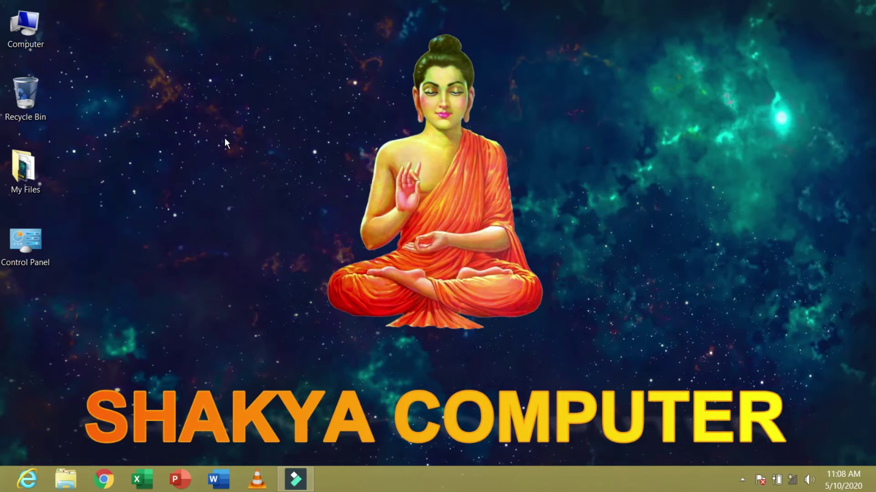
double_click(23, 246)
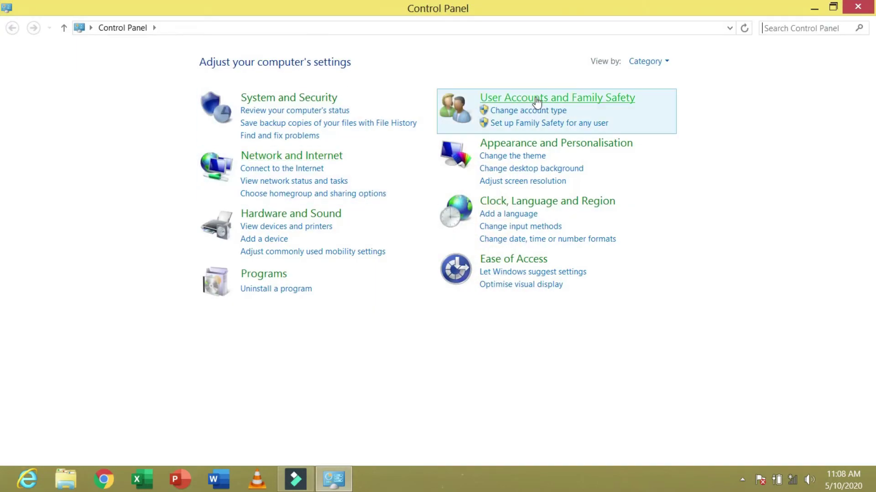
click(538, 98)
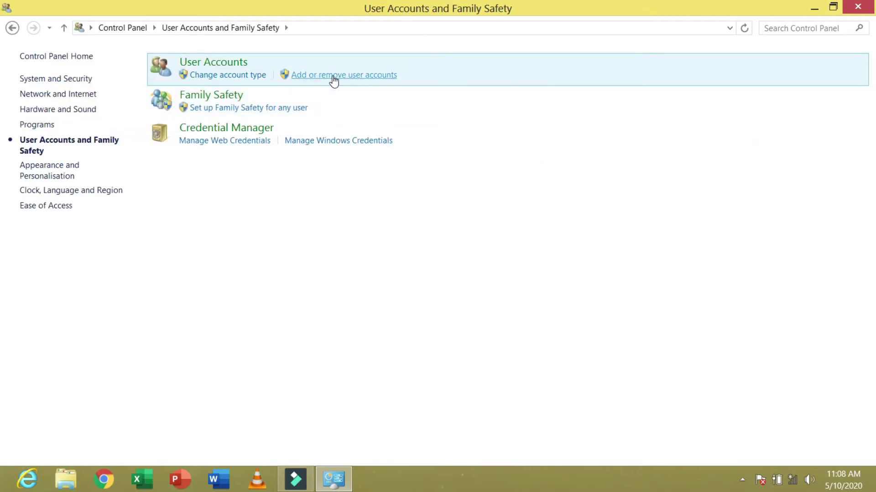
click(330, 75)
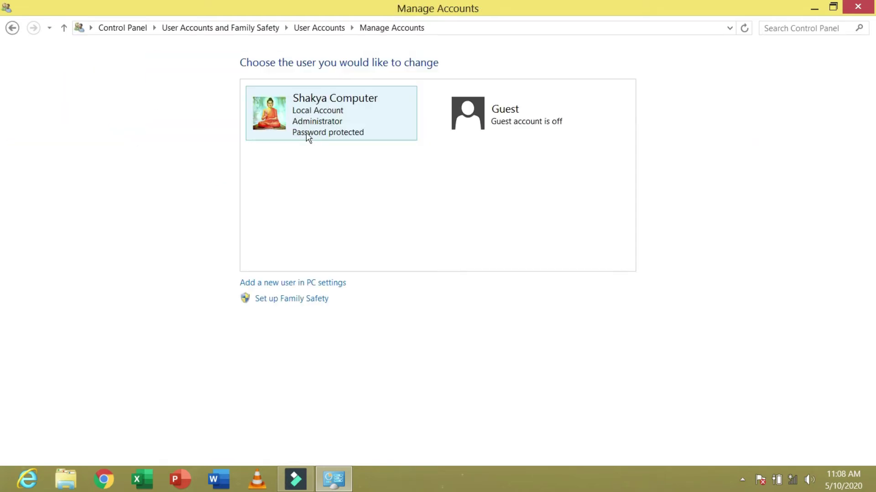
click(286, 118)
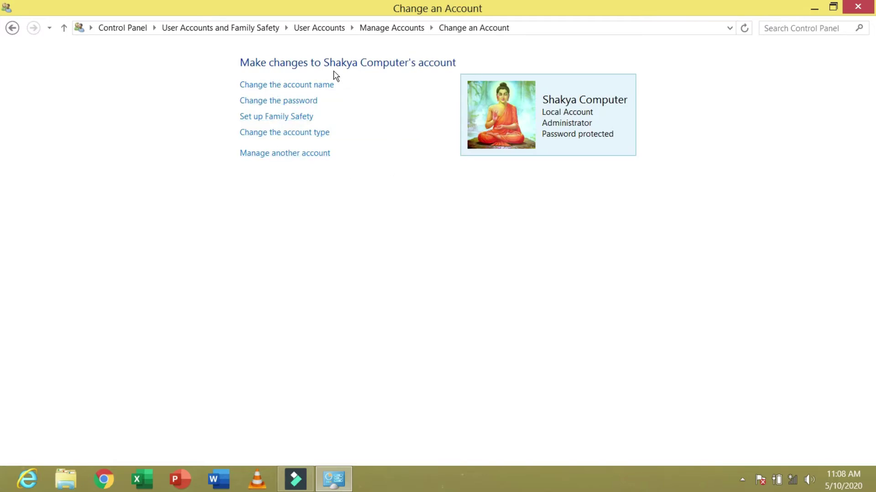
click(301, 105)
- Enter the current password, leave the new one blank to remove it, and close Control Panel
click(298, 149)
text(••••••)
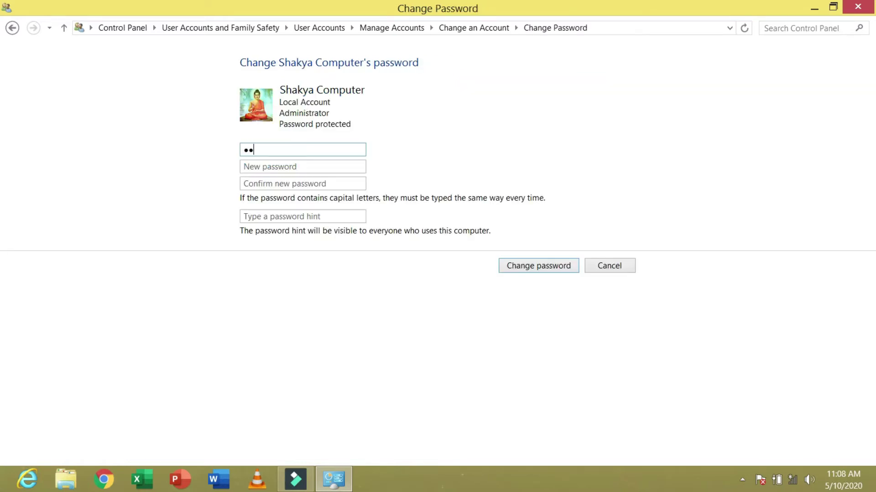
text(•••)
click(554, 272)
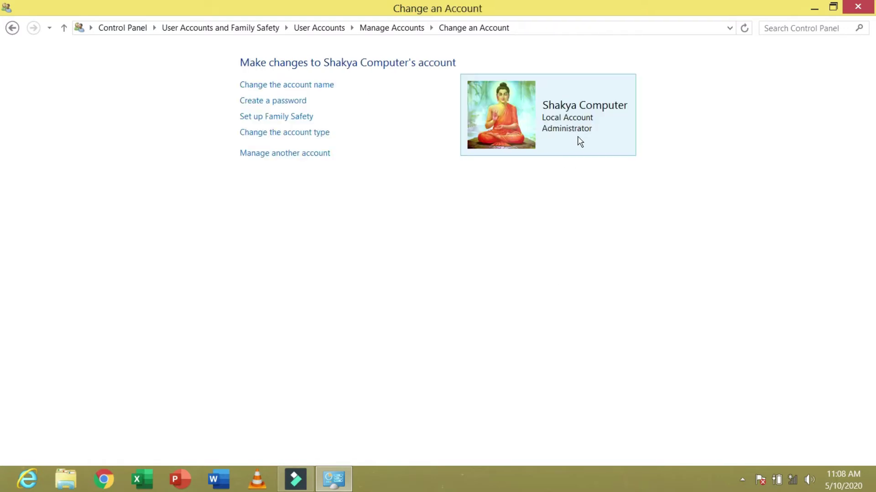
click(858, 6)
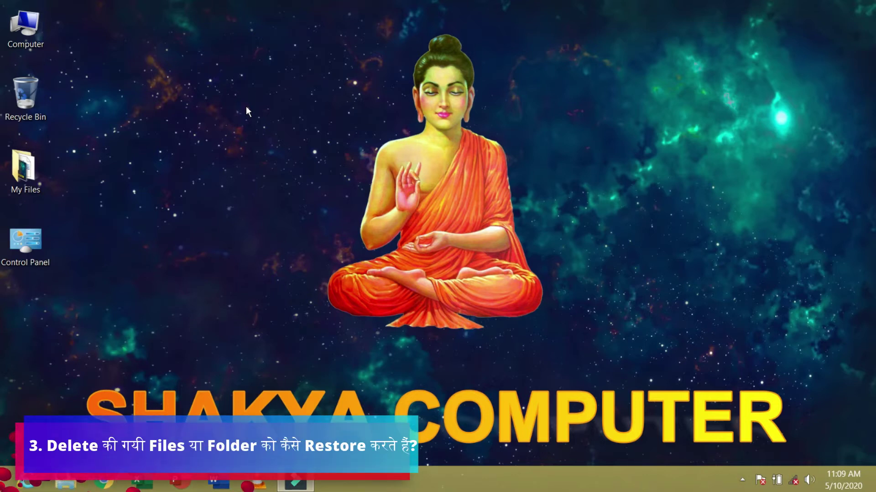
- Open My Files, delete the rules Word document, and minimize the window
click(124, 125)
double_click(25, 166)
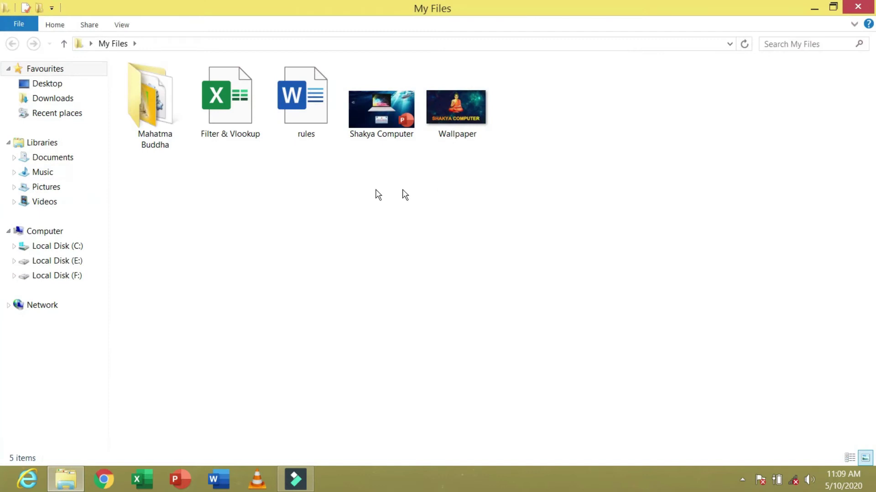
click(303, 114)
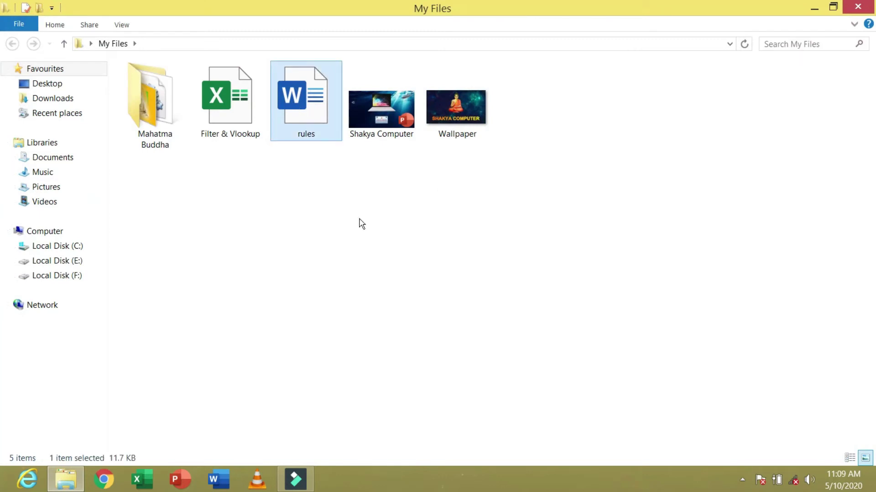
right_click(300, 115)
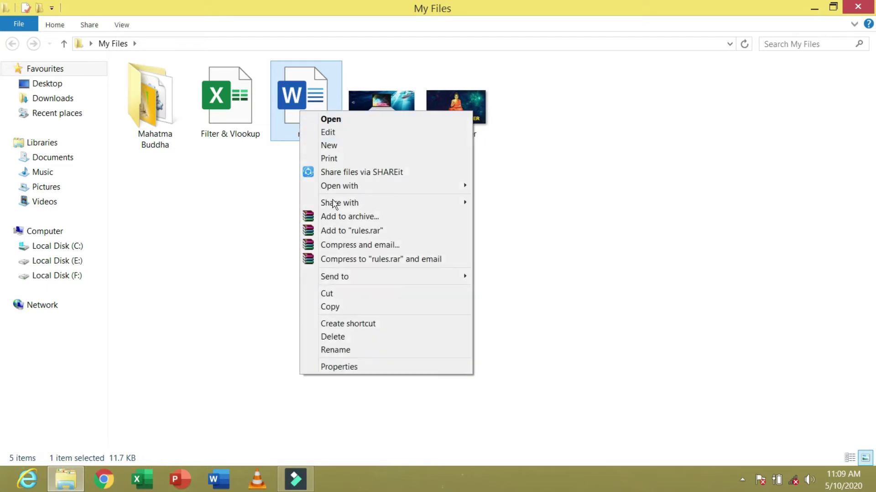
click(350, 338)
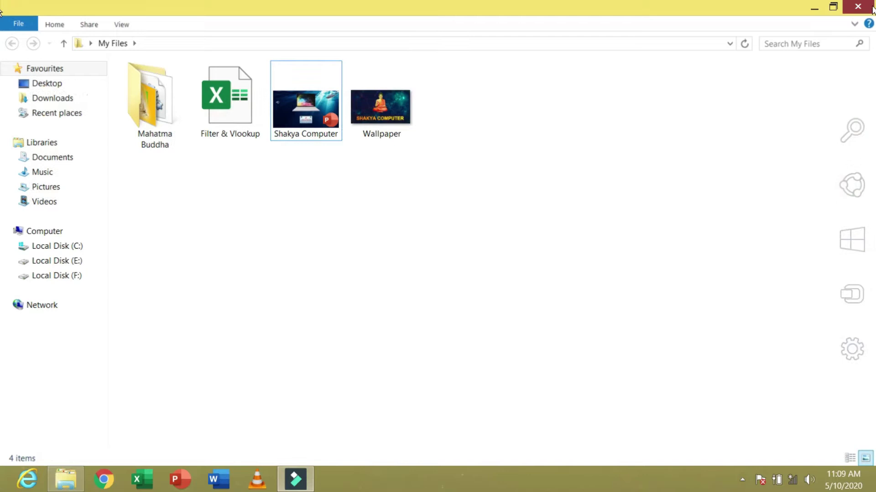
click(814, 8)
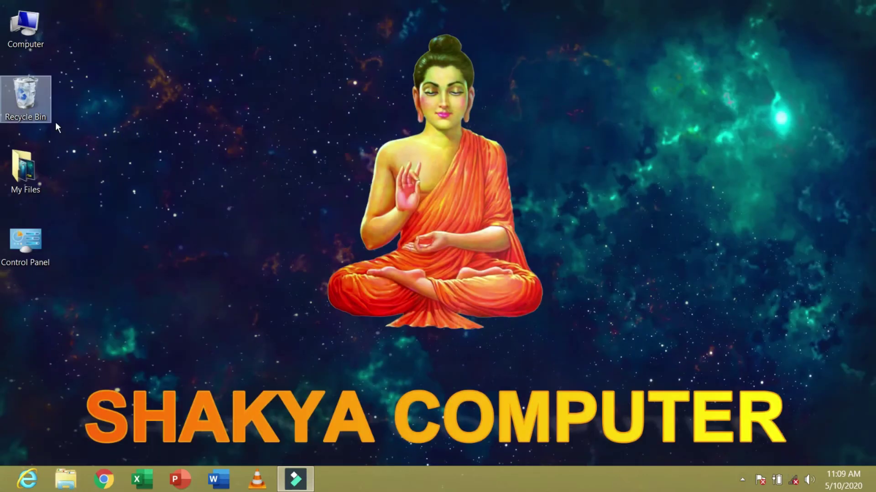
- Restore the rules document from the Recycle Bin, then show the desktop
double_click(34, 96)
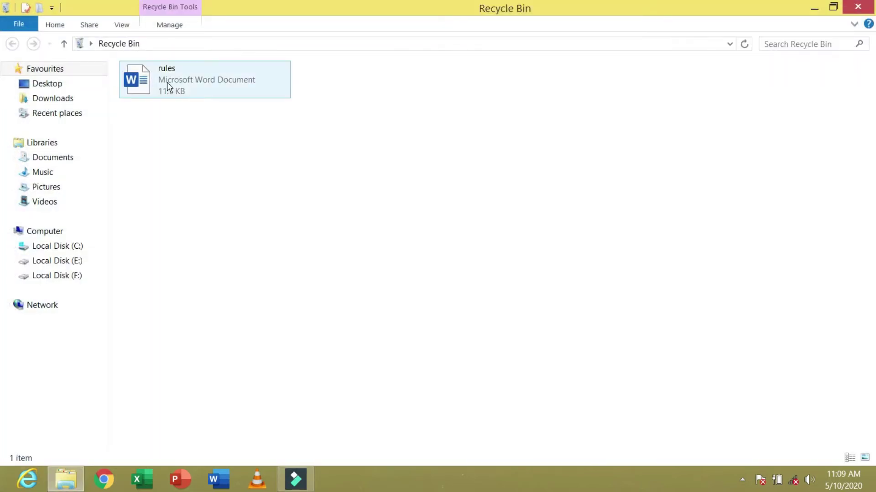
click(144, 85)
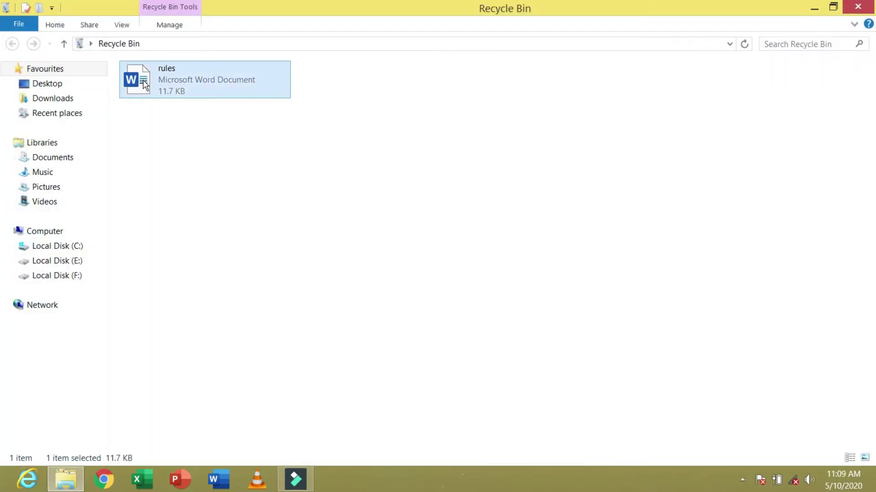
right_click(143, 84)
click(179, 91)
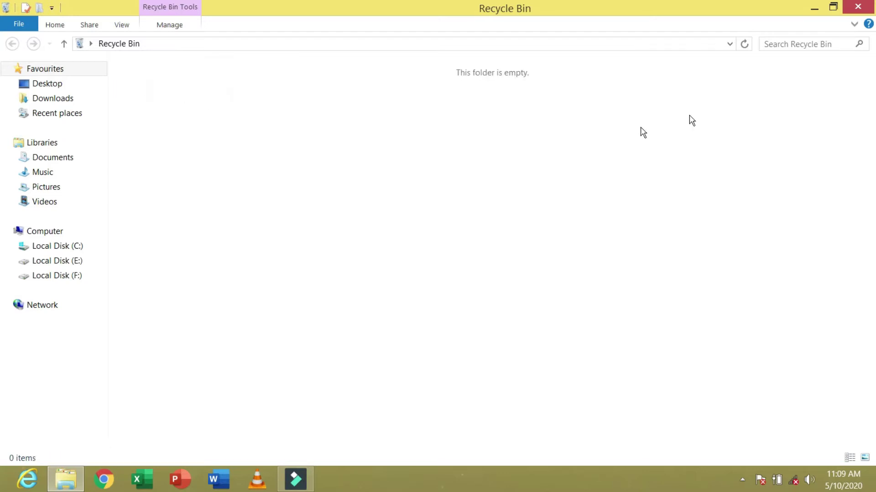
key(super+d)
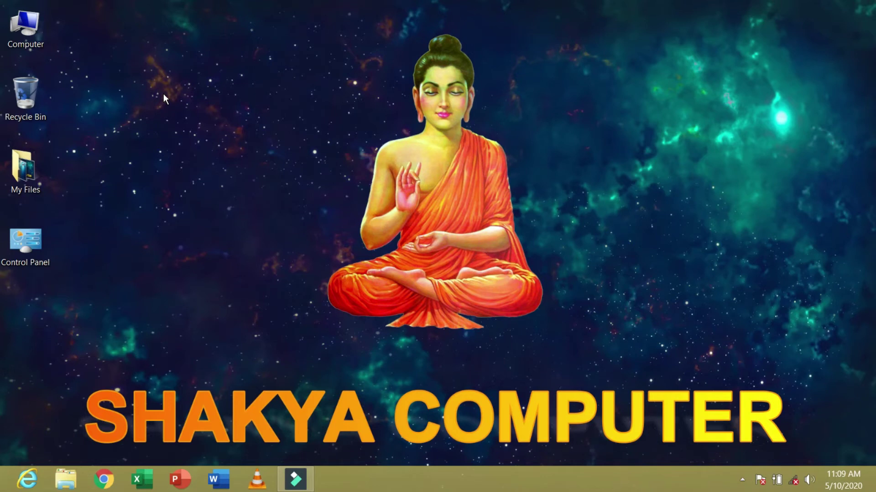
- Open My Files and delete the rules Word document again
double_click(25, 168)
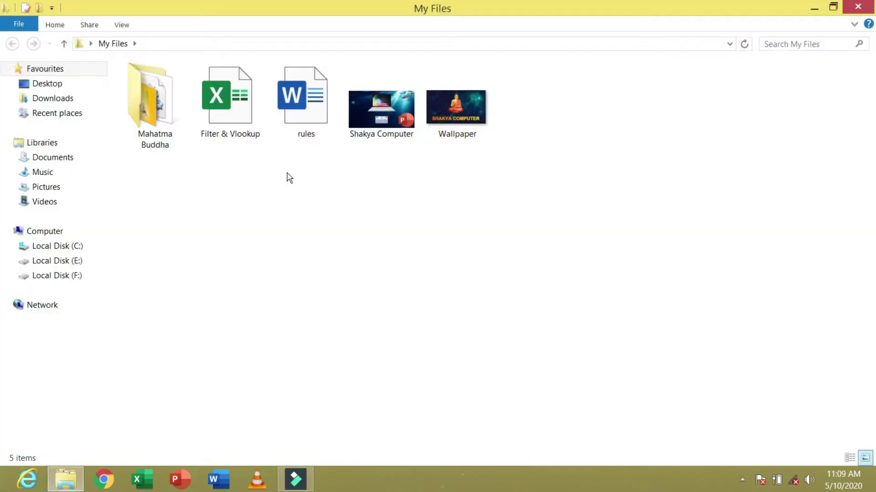
click(310, 131)
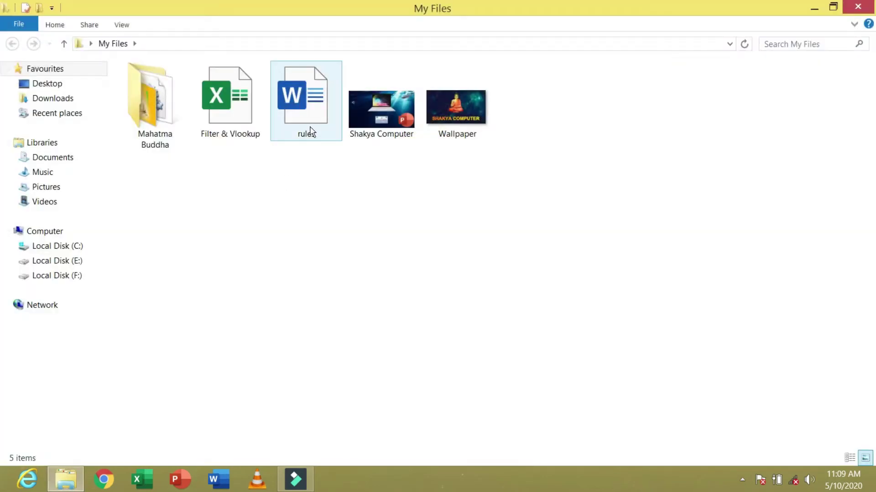
click(314, 166)
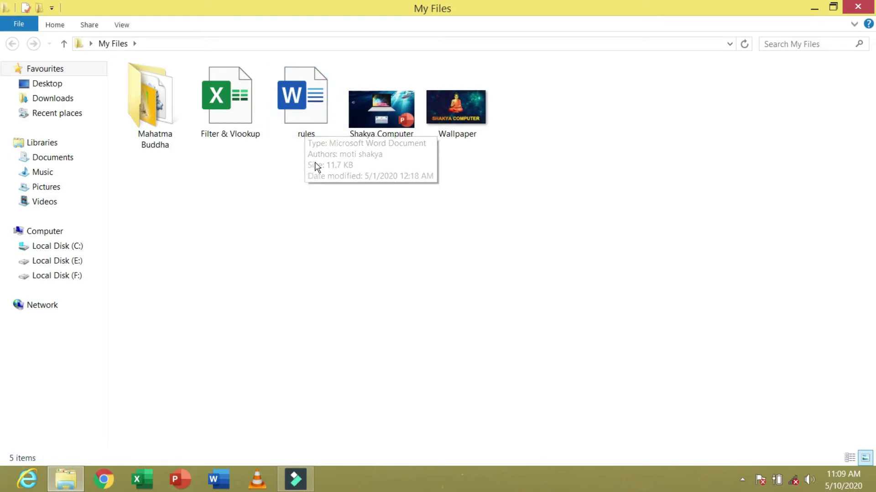
right_click(312, 110)
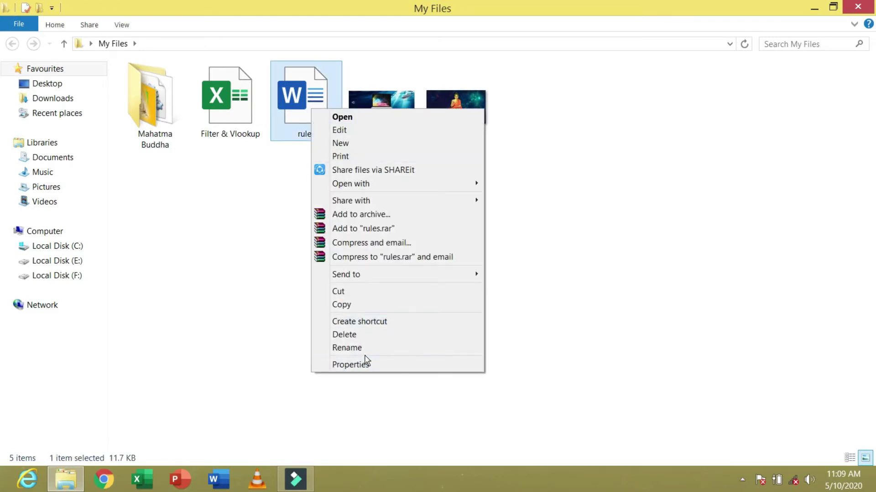
click(354, 337)
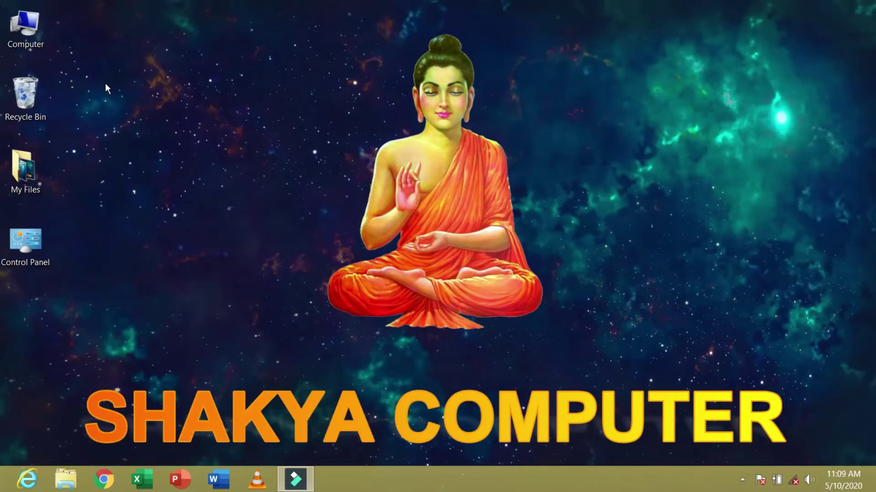
- In the Recycle Bin, cut then delete the rules file, but answer No to permanent deletion
double_click(27, 100)
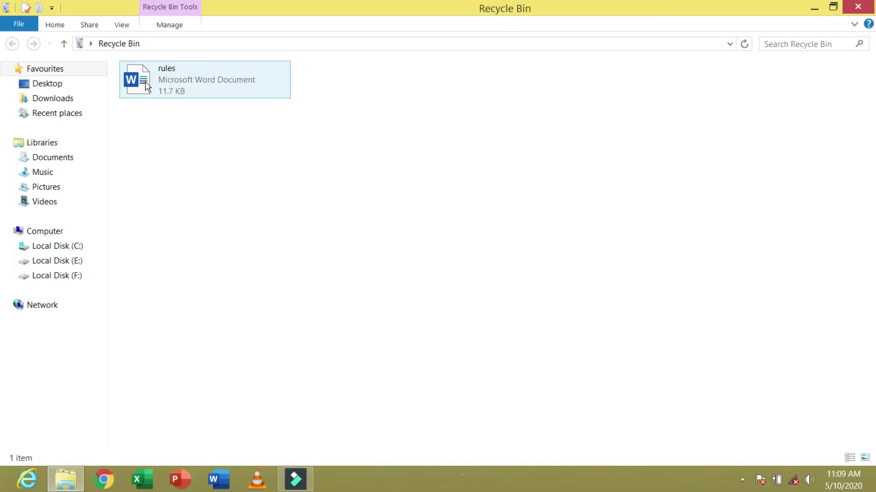
right_click(146, 83)
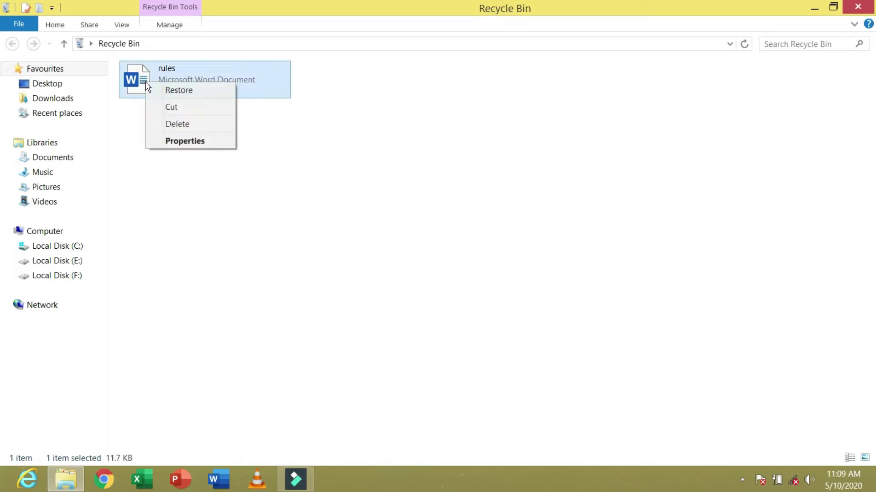
click(183, 107)
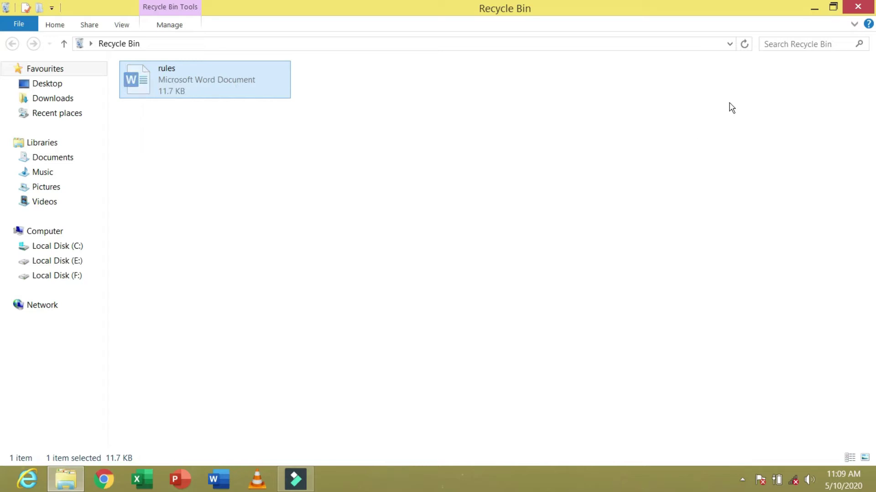
click(205, 135)
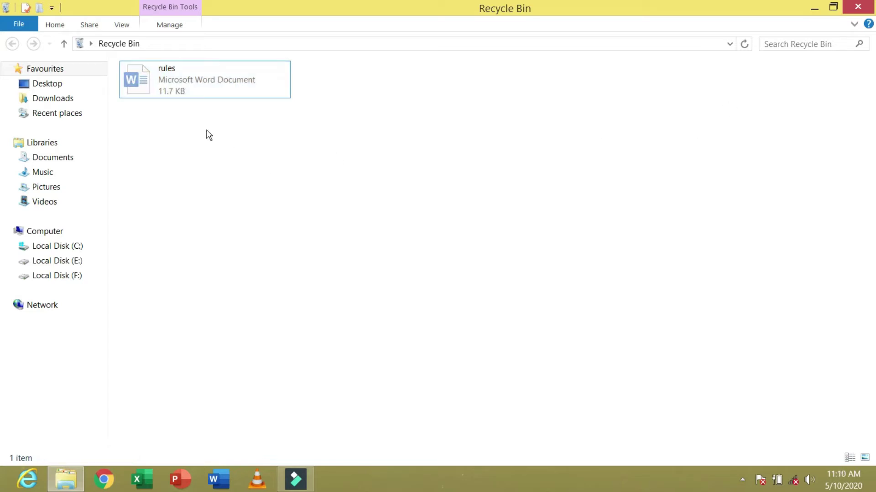
right_click(135, 82)
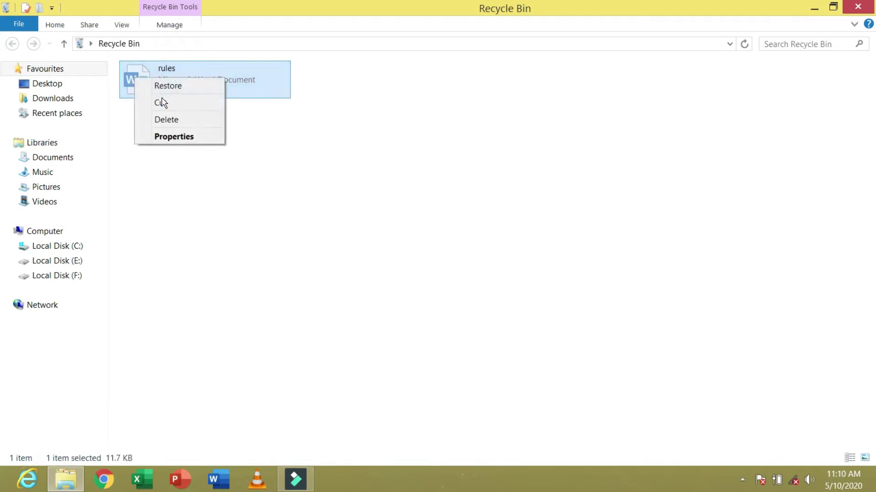
click(181, 121)
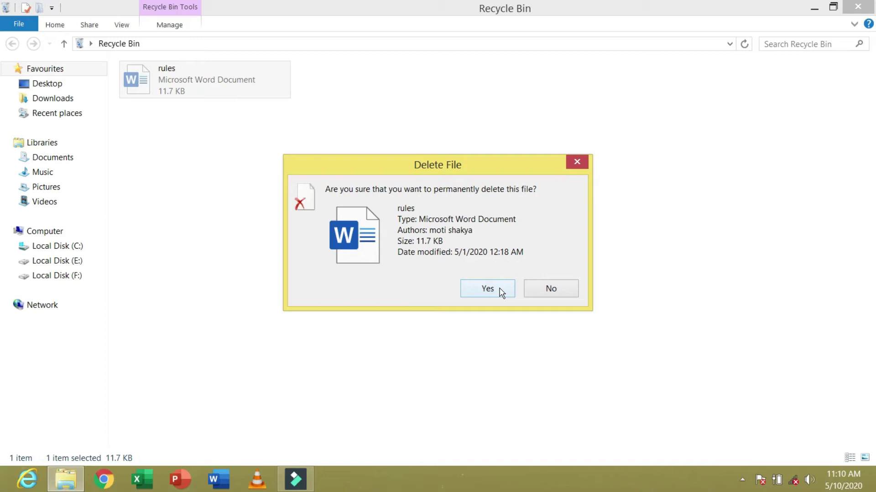
click(554, 294)
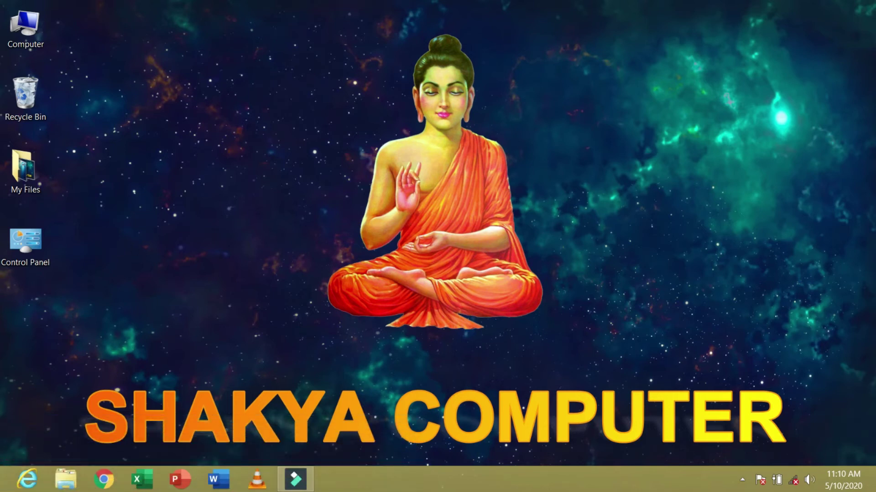
- Launch TypingMaster Pro from the Start screen
click(9, 483)
scroll(282, 257, down, 5)
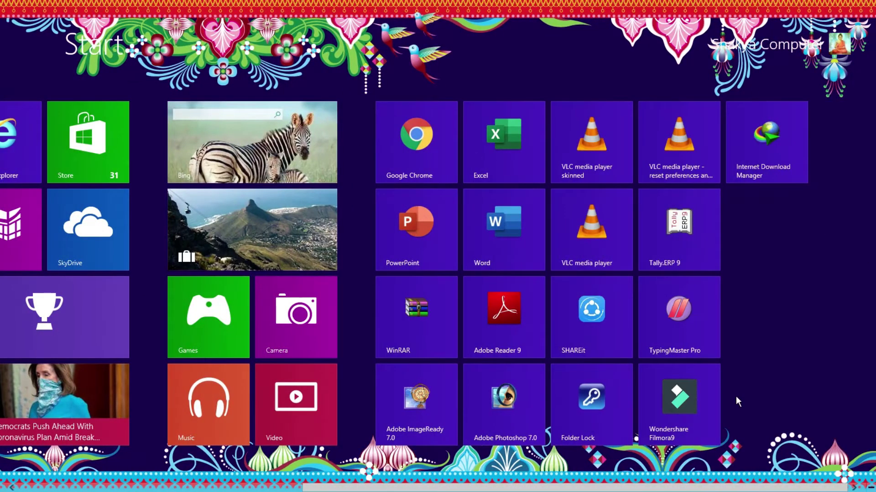
click(682, 315)
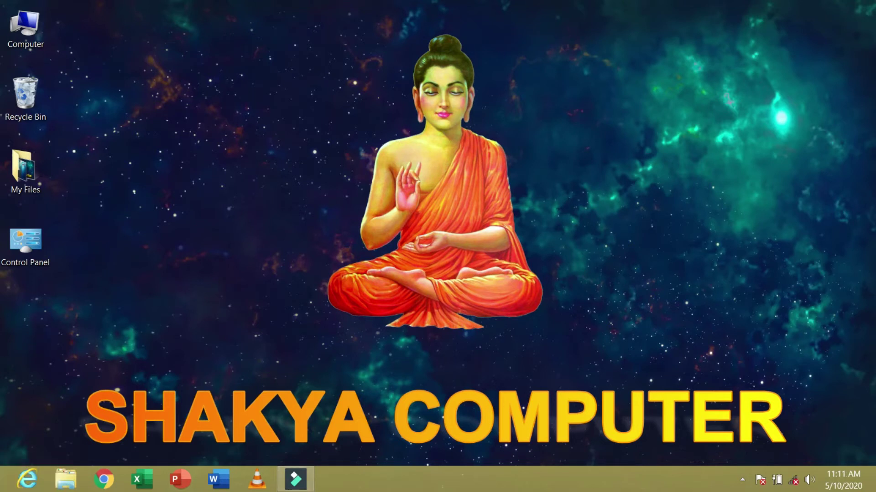
- From the TypingMaster Pro tile's file location, send its shortcut to the desktop
click(4, 488)
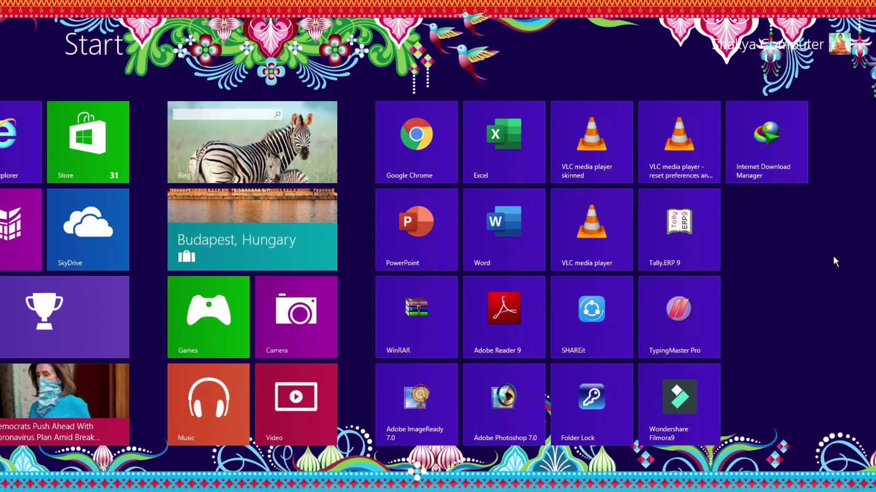
right_click(671, 311)
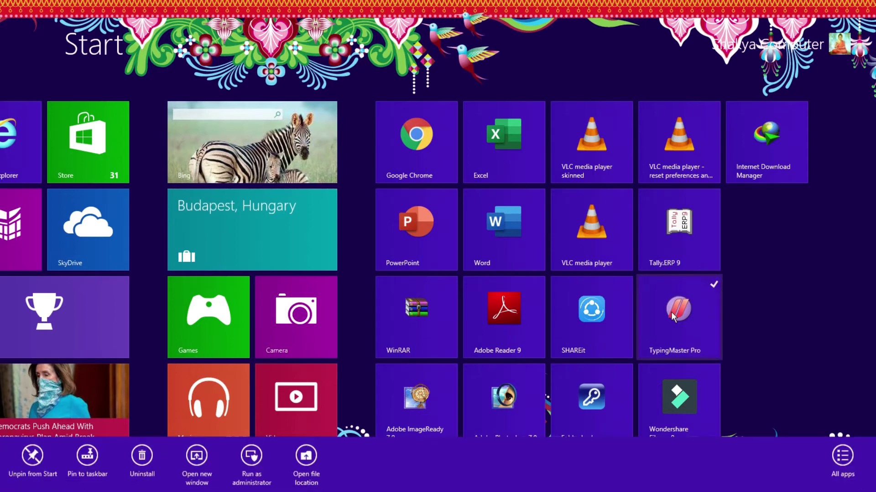
click(307, 455)
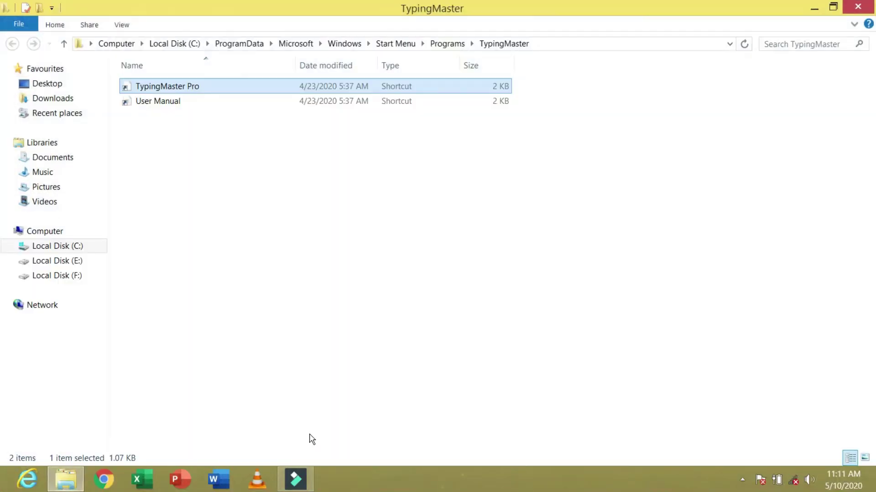
click(192, 164)
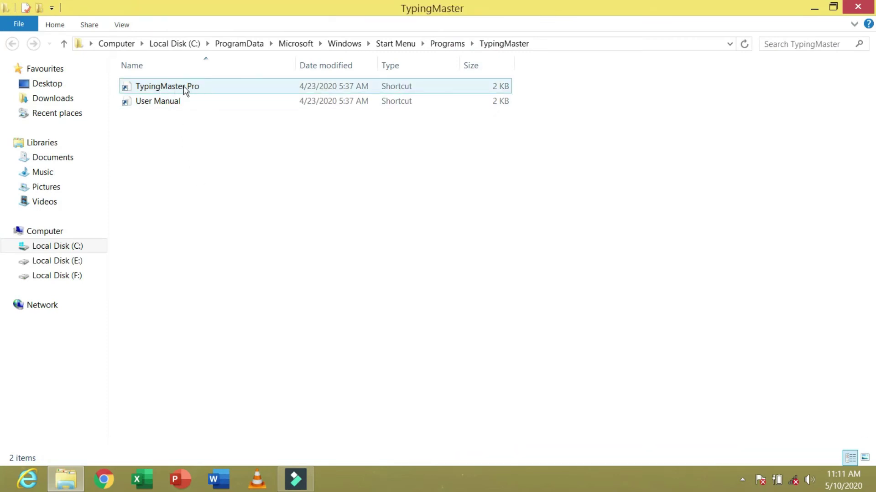
right_click(140, 87)
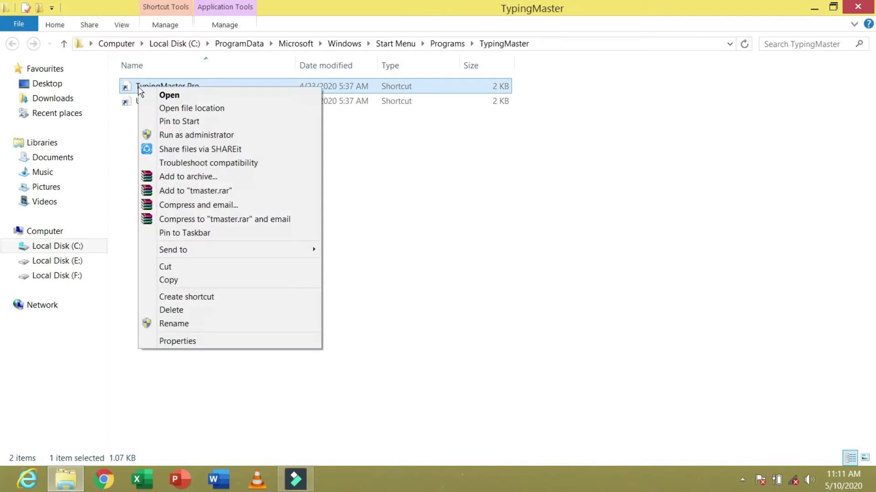
mouse_move(254, 251)
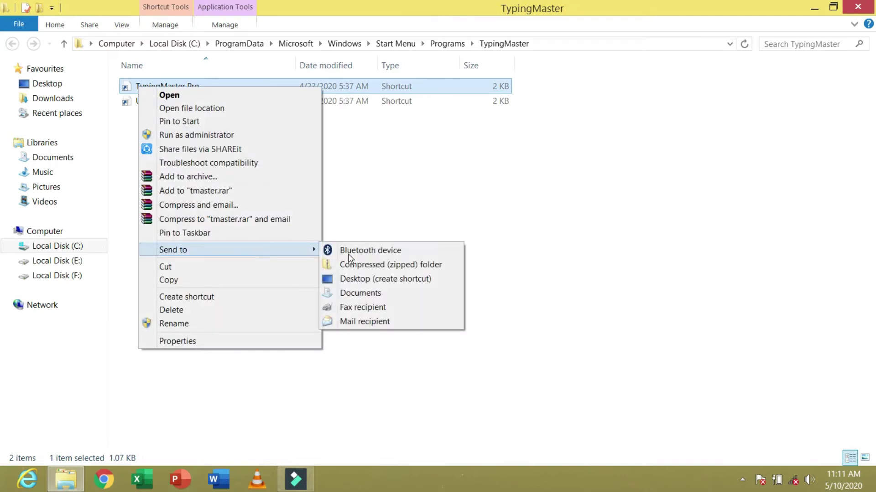
click(366, 279)
click(846, 8)
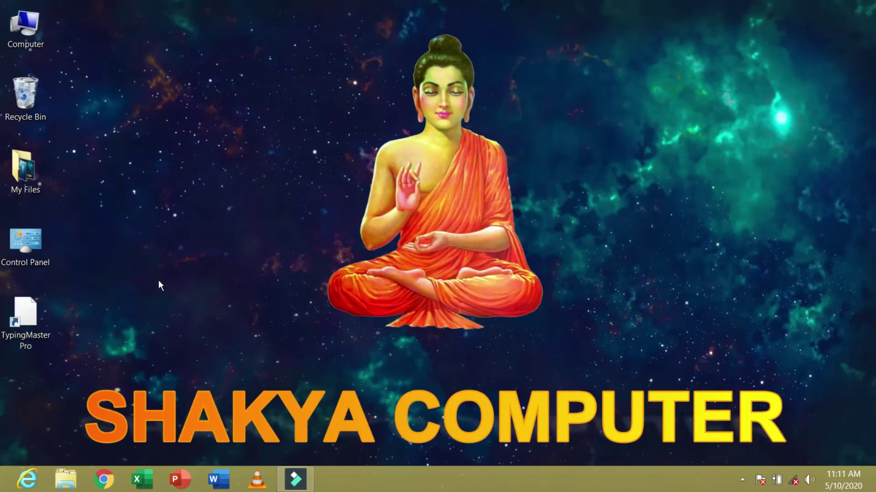
- Refresh the desktop and open the Programs folder via the Adobe Photoshop 7.0 tile's file location
right_click(155, 160)
click(192, 194)
click(5, 485)
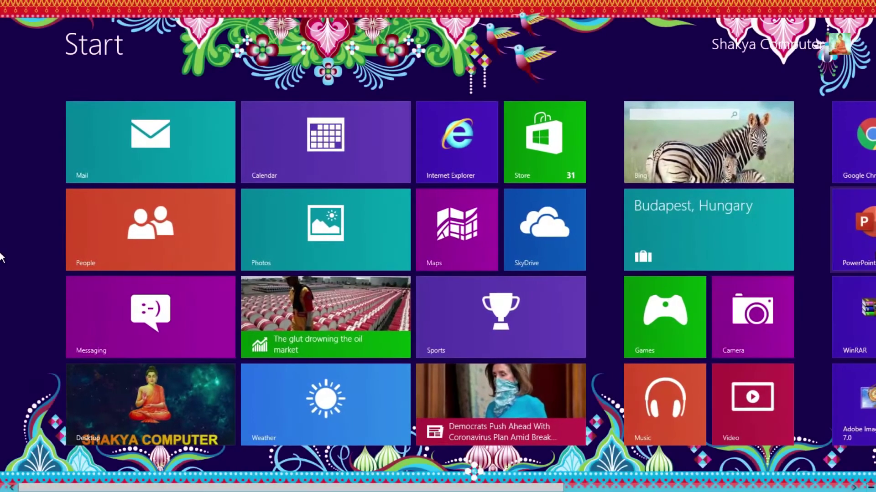
scroll(867, 271, down, 5)
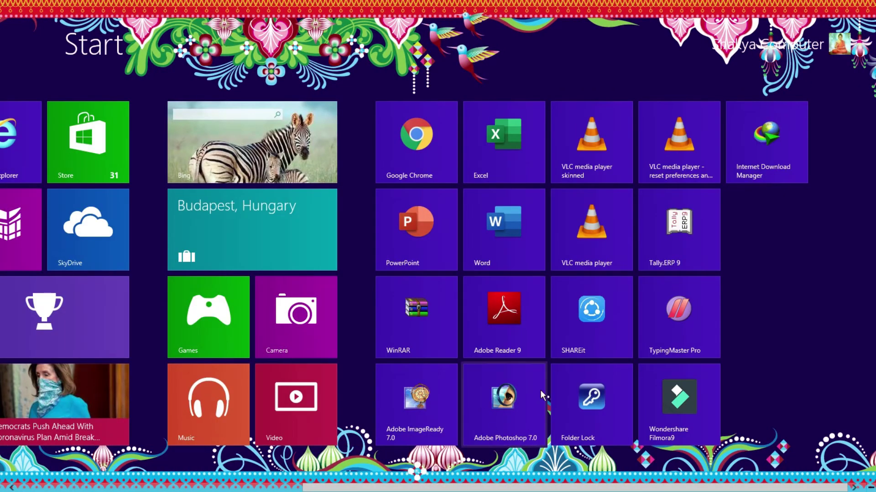
right_click(499, 409)
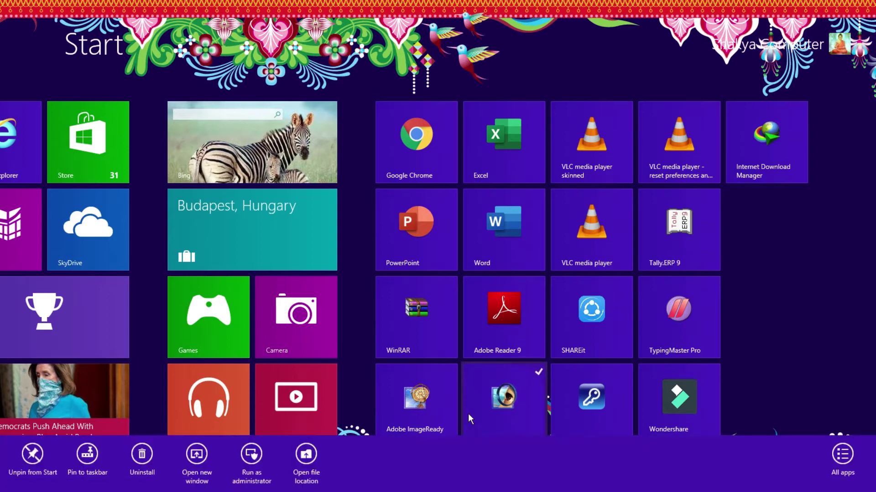
click(306, 456)
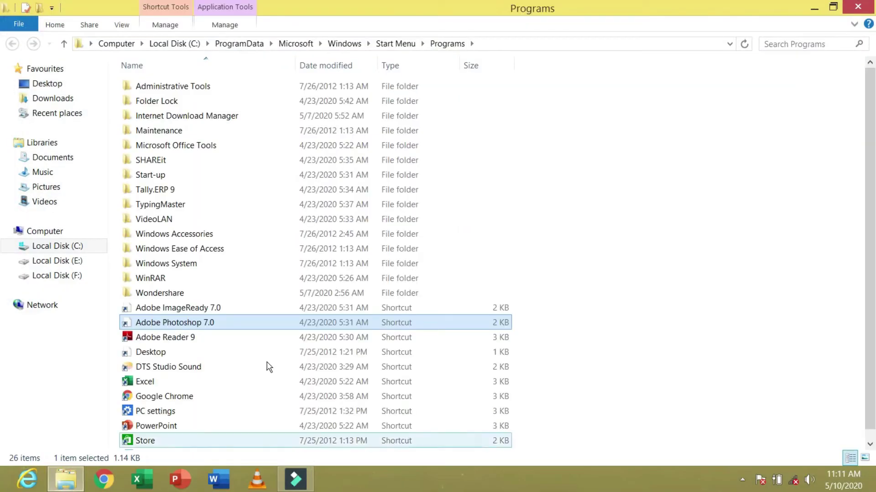
click(775, 312)
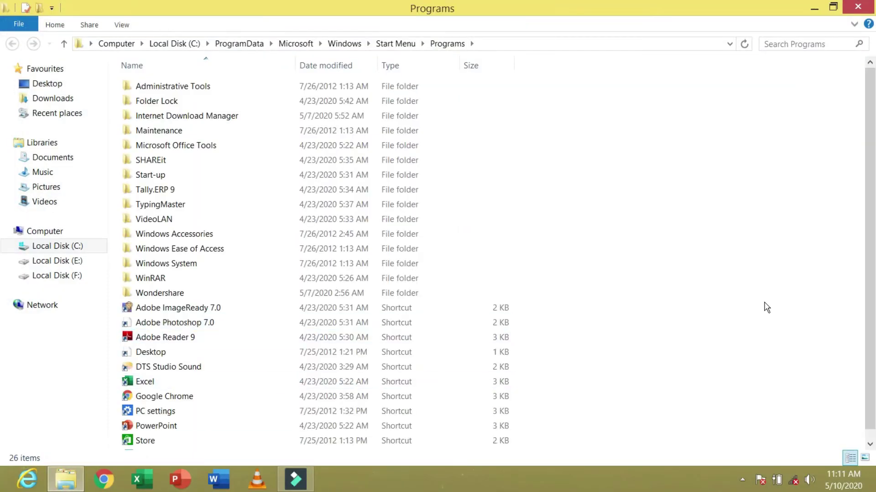
scroll(754, 289, down, 1)
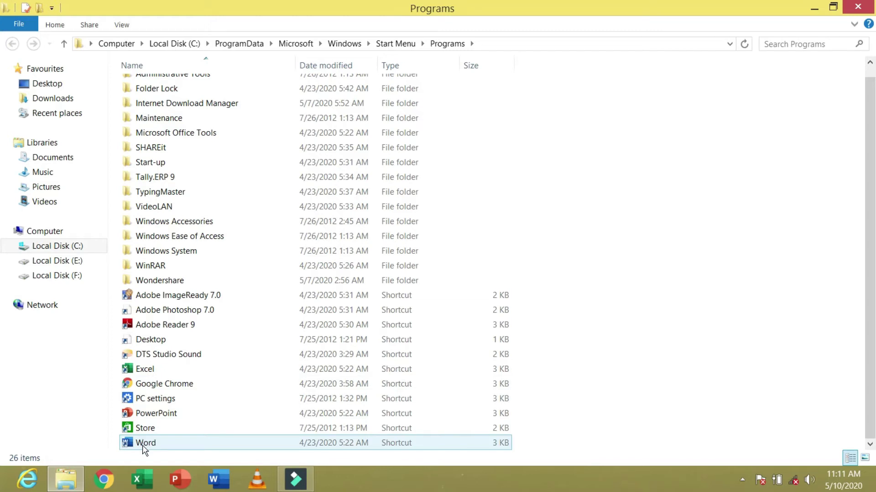
- Send the Word and Excel shortcuts to the desktop, then minimise the Programs window
right_click(143, 447)
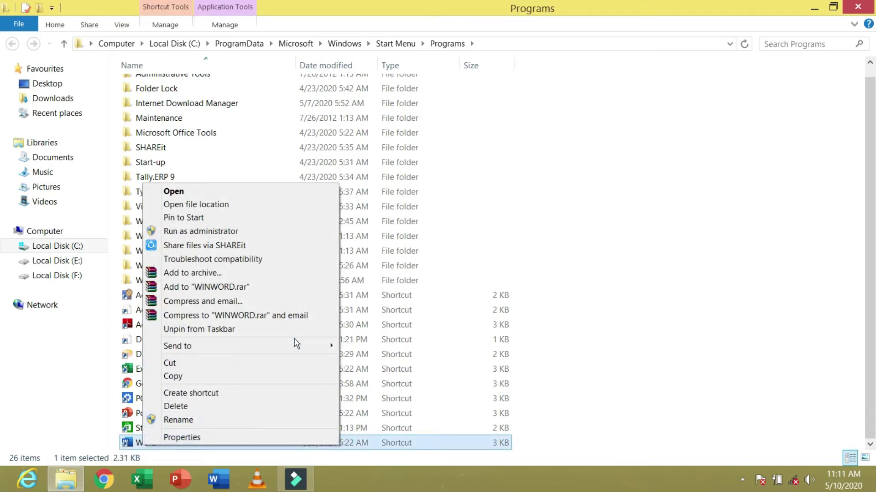
mouse_move(299, 347)
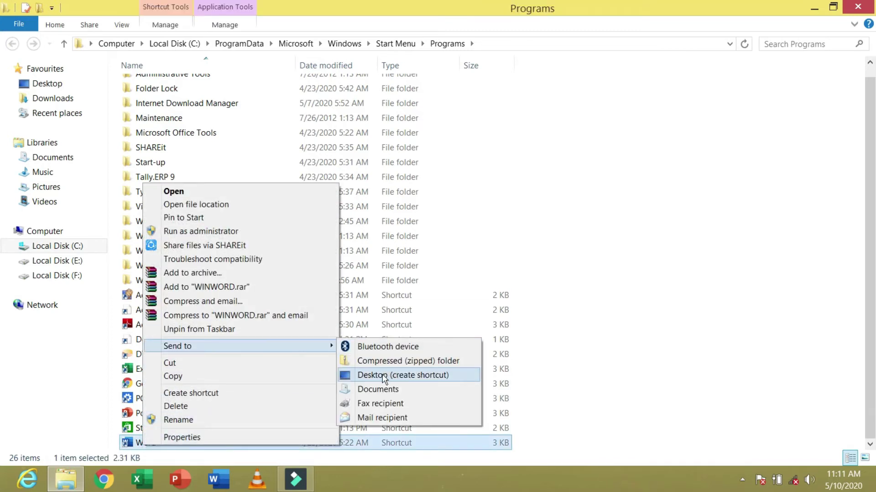
click(383, 376)
right_click(142, 375)
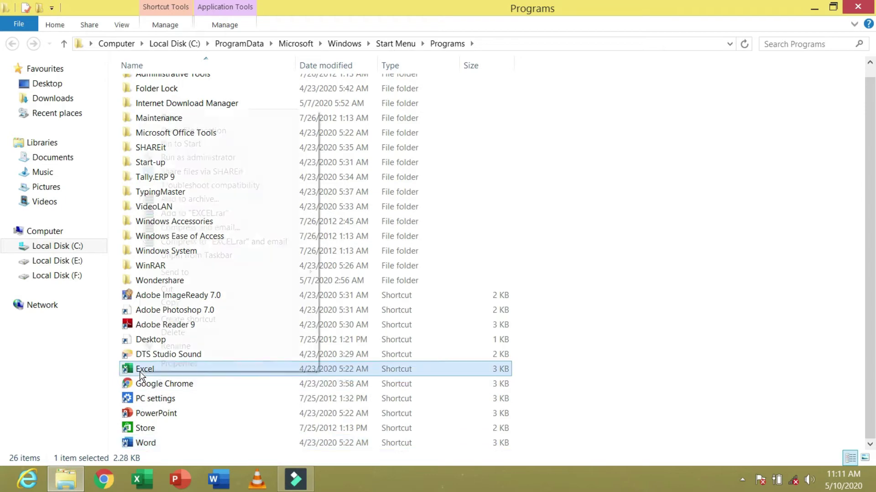
mouse_move(291, 277)
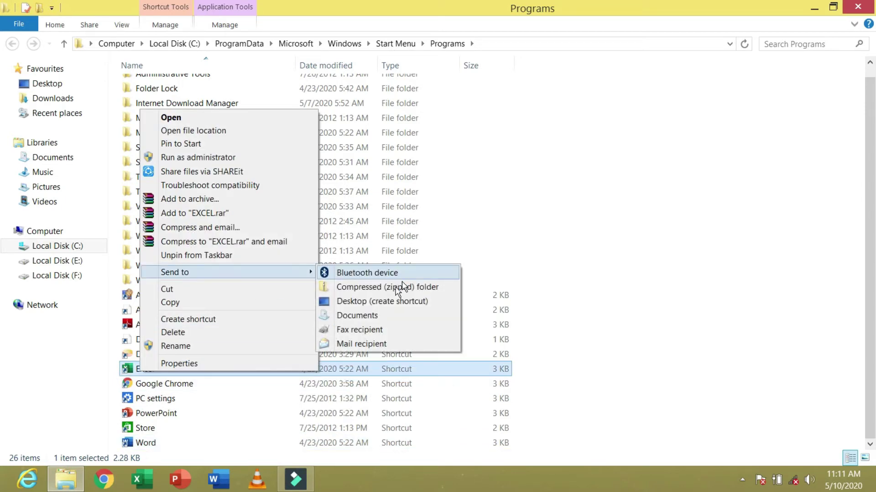
click(388, 305)
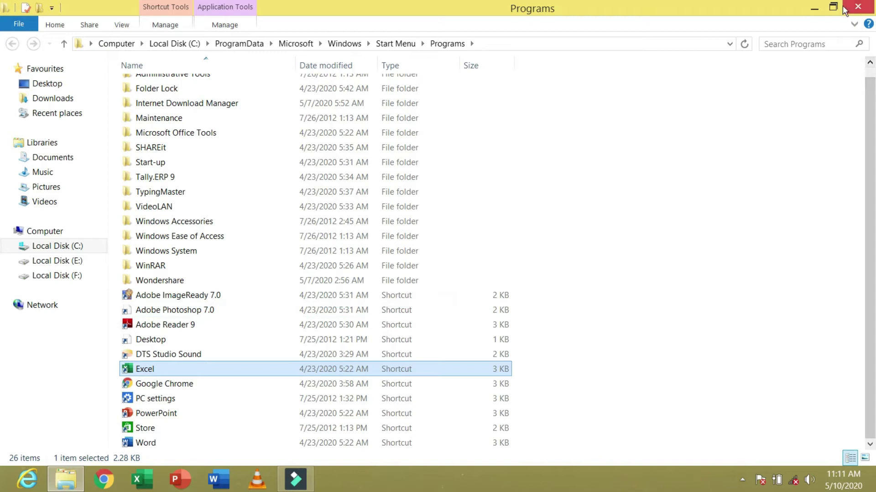
click(813, 10)
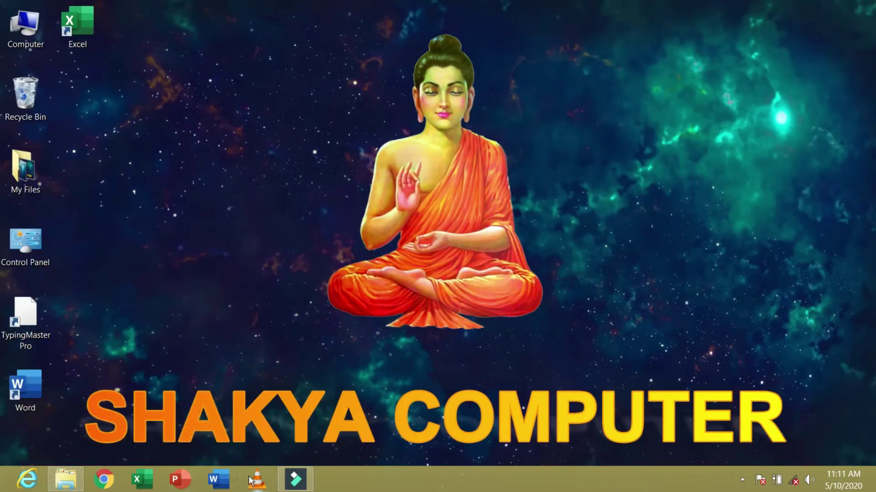
click(66, 479)
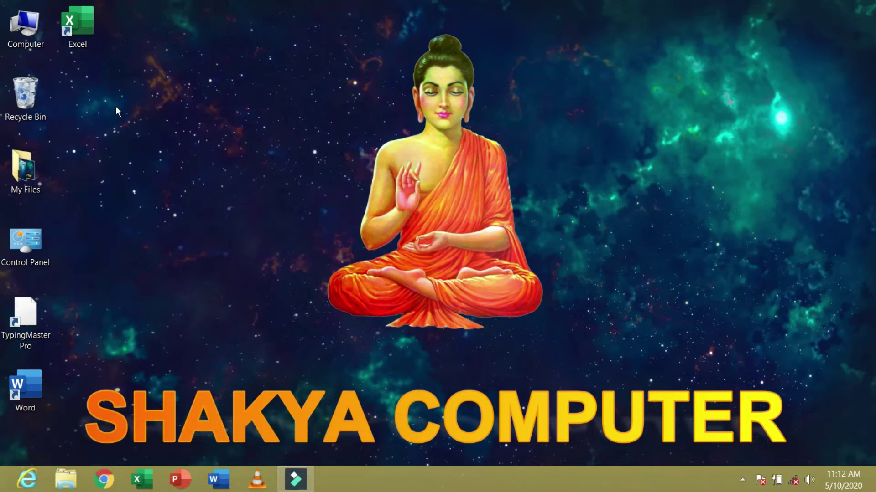
- Create a new folder named Music on Local Disk (E:)
double_click(46, 41)
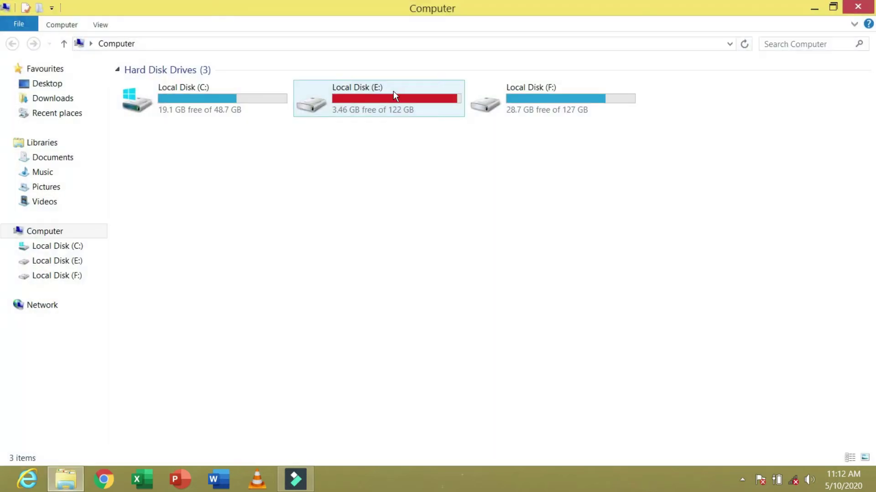
double_click(398, 101)
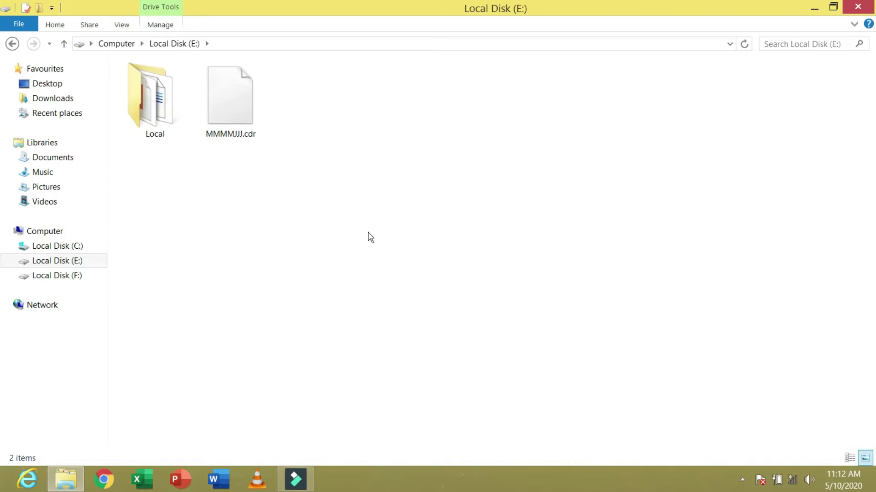
right_click(448, 233)
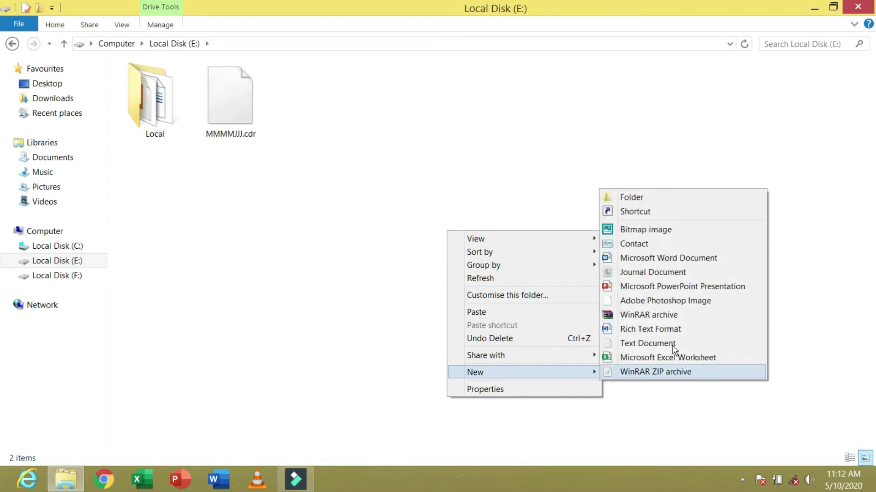
click(634, 199)
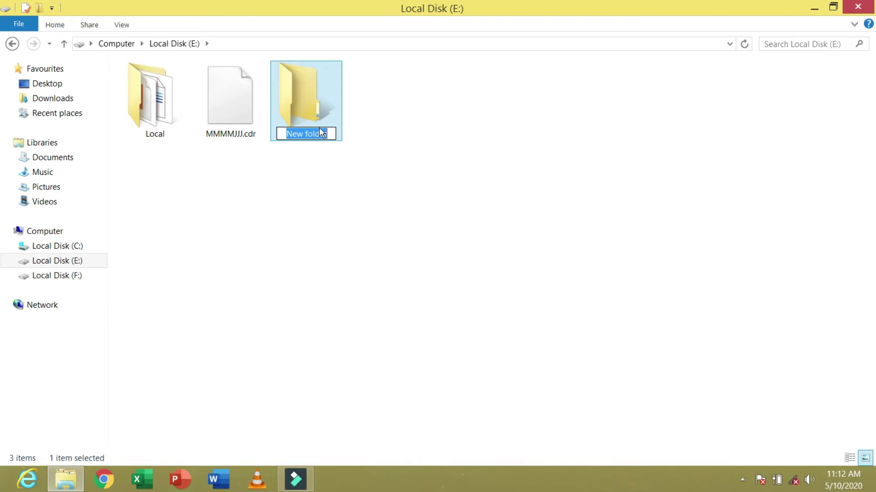
text(Music)
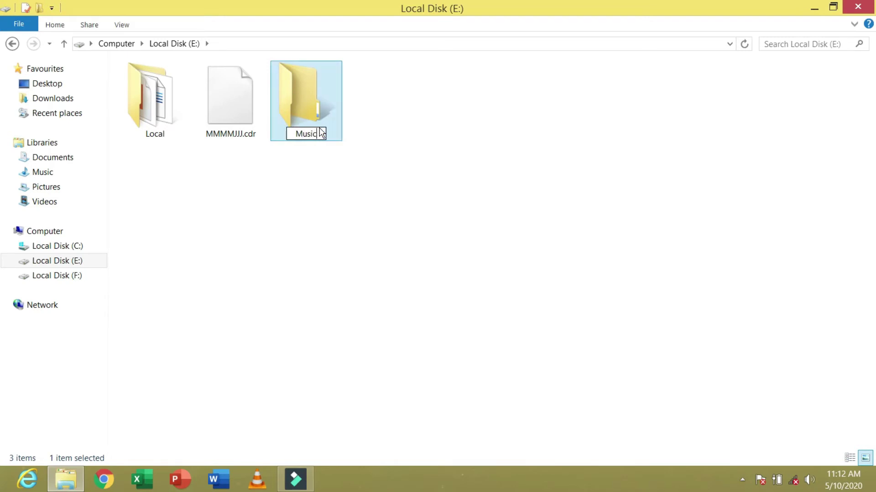
key(Return)
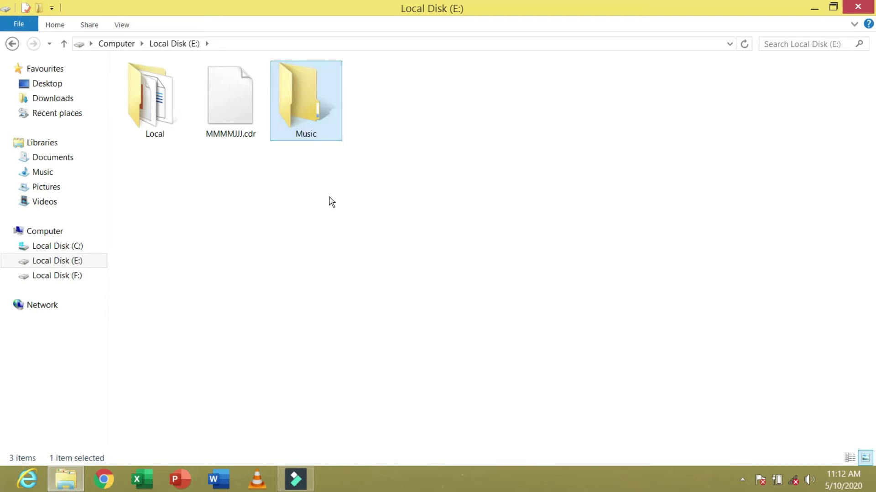
- Start renaming the Music folder and confirm it keeps the name Music
click(332, 202)
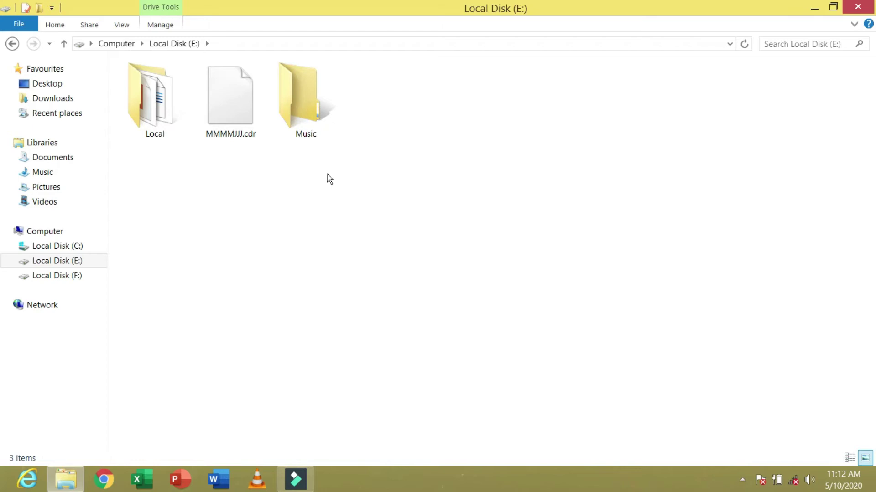
right_click(309, 109)
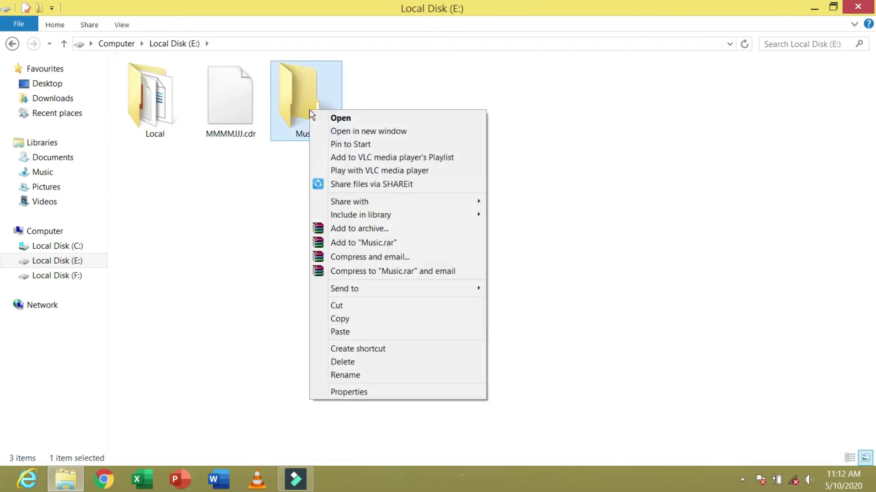
click(358, 378)
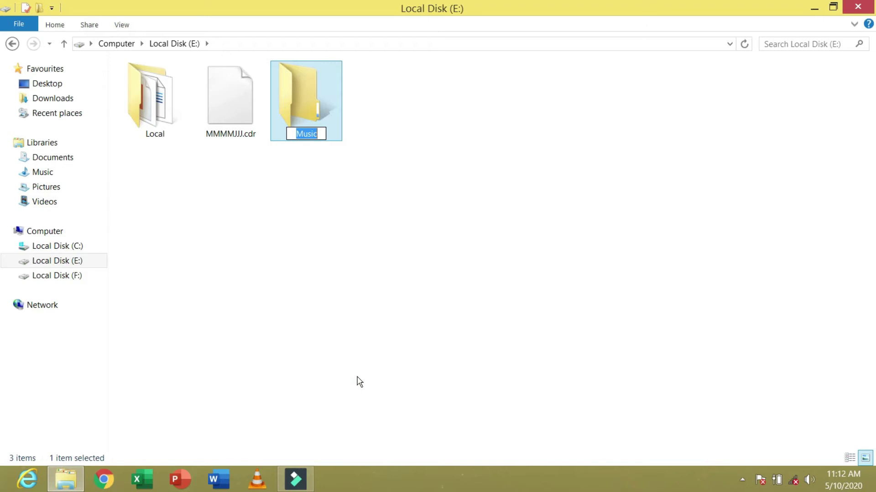
click(535, 187)
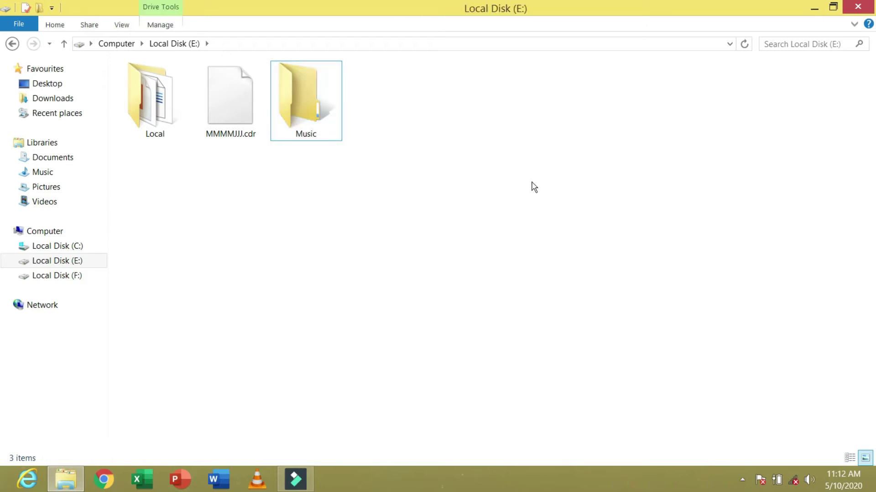
- Close Local Disk (E:), make a 'New folder' on the desktop with Ctrl+Shift+N, then delete it
click(858, 6)
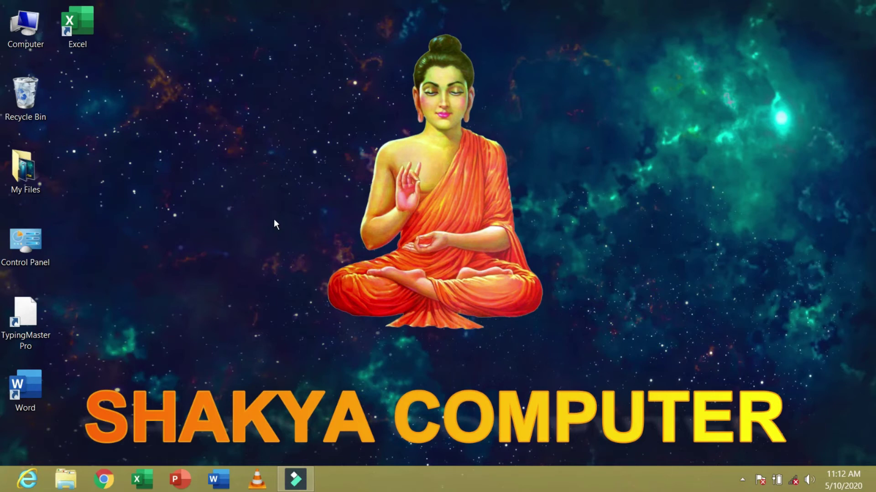
key(ctrl+shift+n)
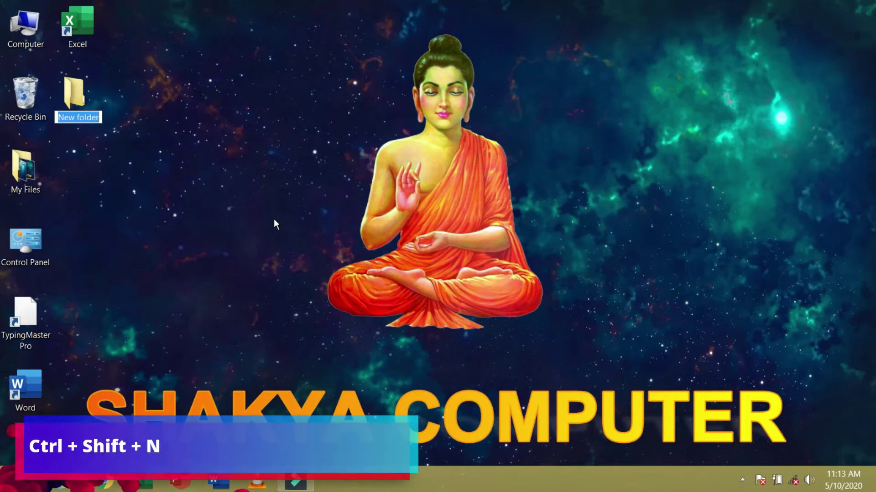
key(Return)
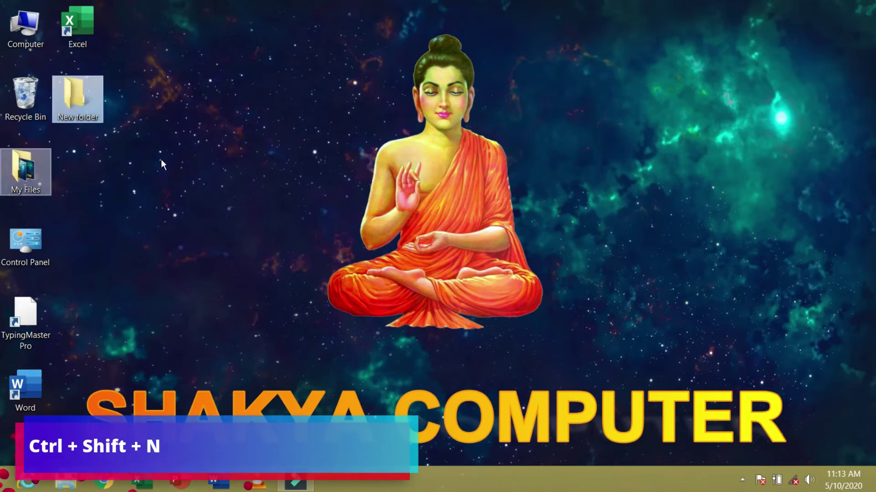
drag(164, 163, 87, 95)
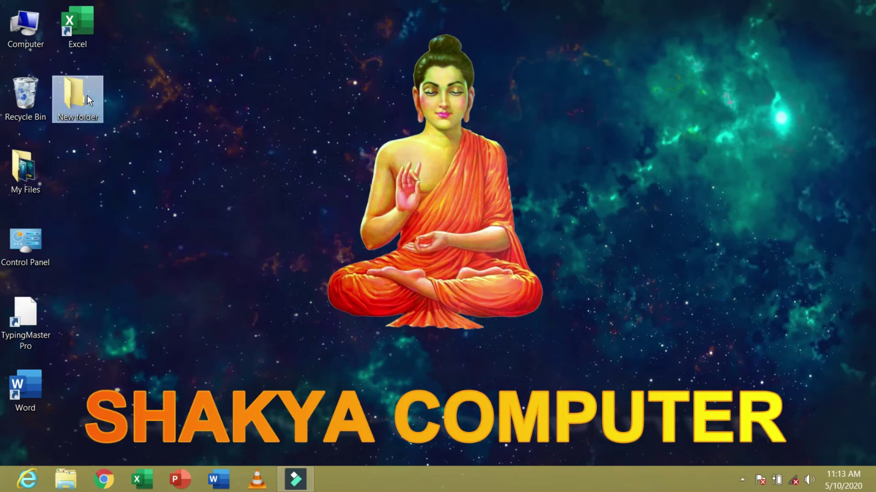
key(Delete)
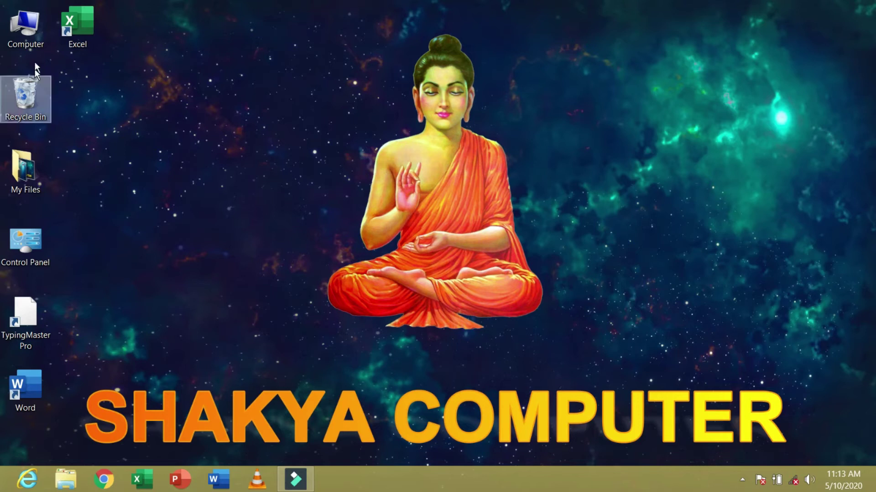
- Rename the Music folder on Local Disk (E:) to 'Files' using F2, then open My Files
double_click(23, 23)
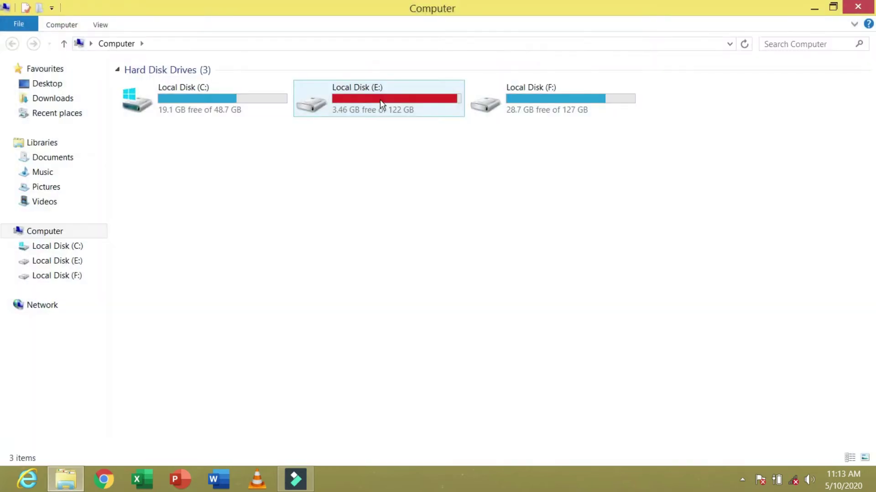
double_click(382, 104)
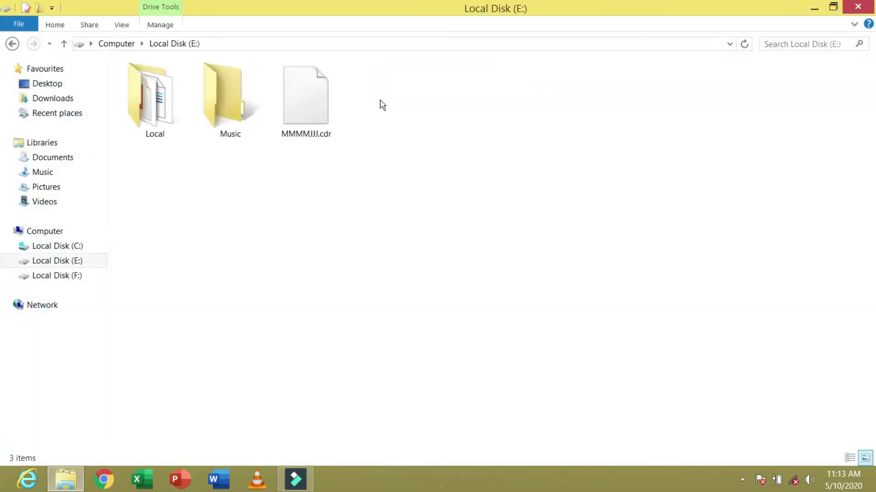
click(230, 118)
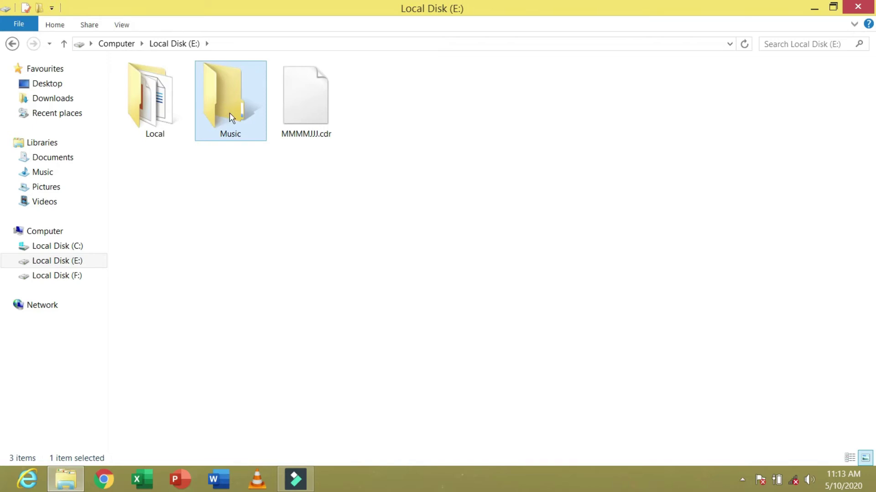
key(F2)
key(BackSpace)
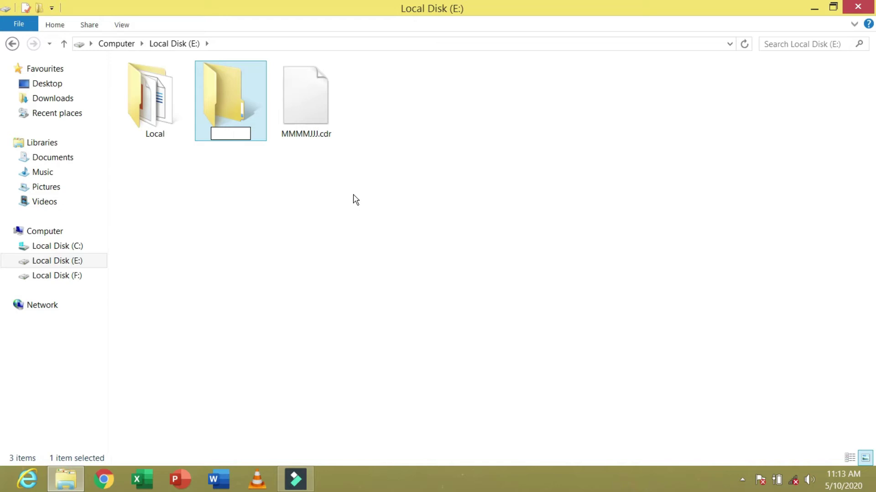
text(Files)
key(Return)
click(355, 199)
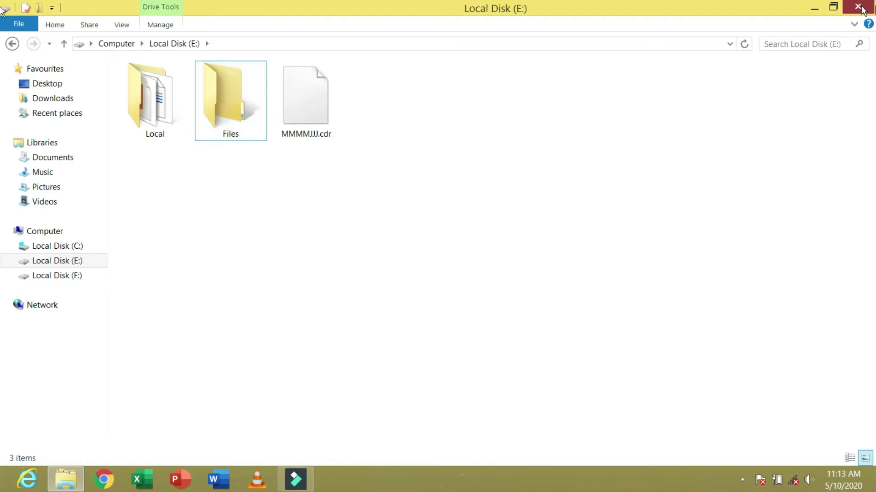
click(857, 7)
double_click(27, 172)
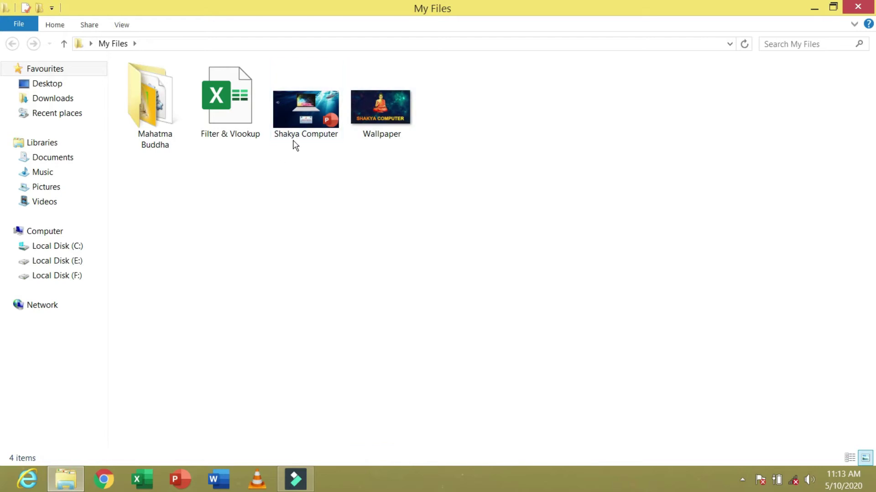
- Cut the Shakya Computer presentation from My Files
click(310, 120)
mouse_move(323, 126)
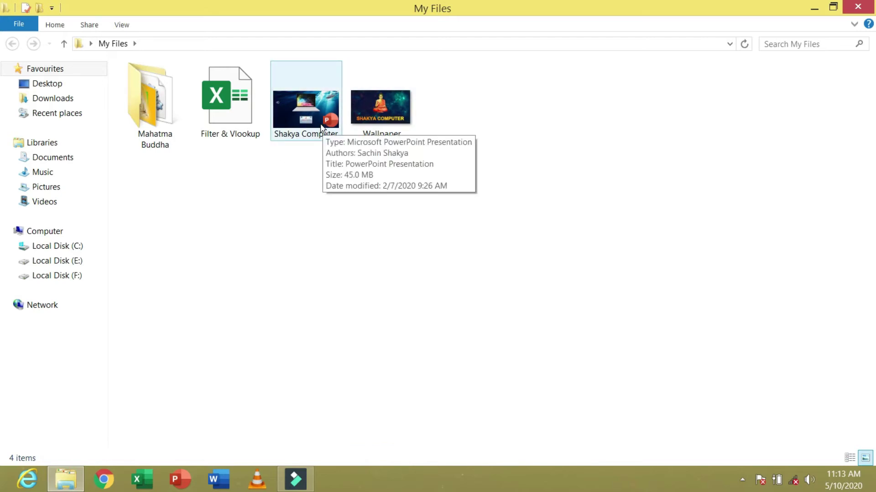
right_click(292, 104)
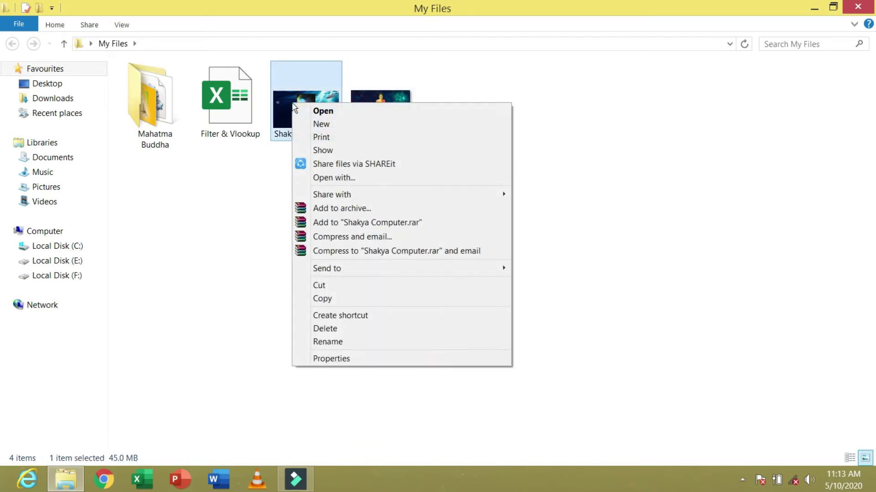
click(327, 288)
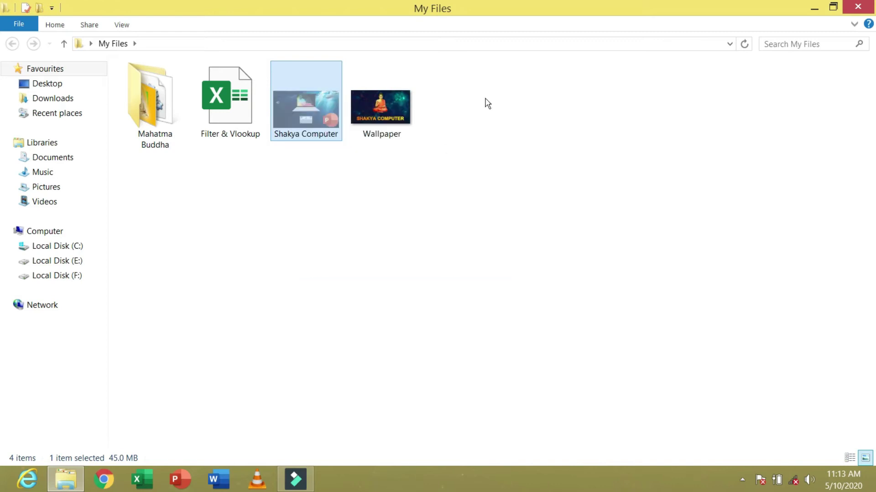
click(857, 6)
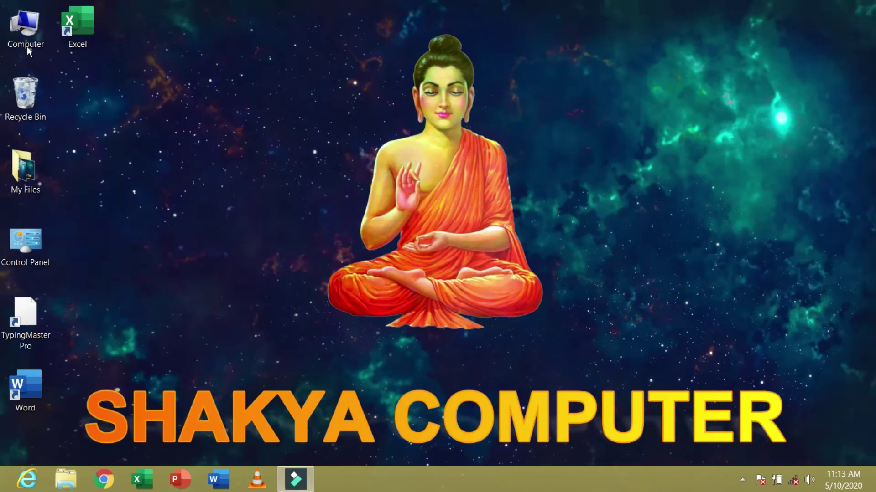
- Paste Shakya Computer into Local Disk (E:)\Files, then reopen My Files to confirm the move
double_click(27, 41)
double_click(373, 104)
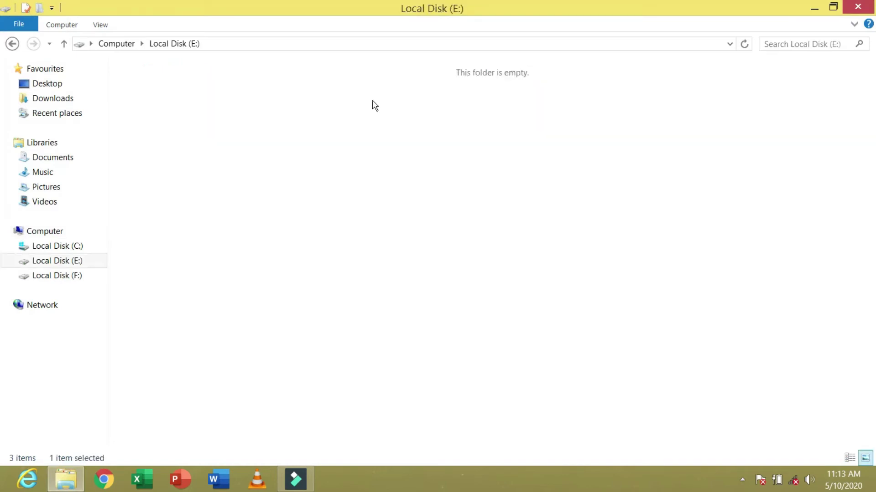
double_click(157, 112)
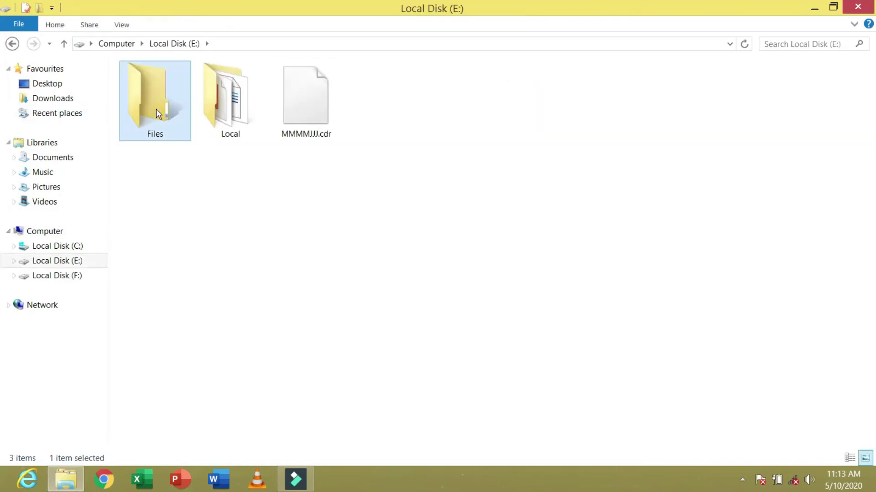
right_click(254, 194)
click(289, 277)
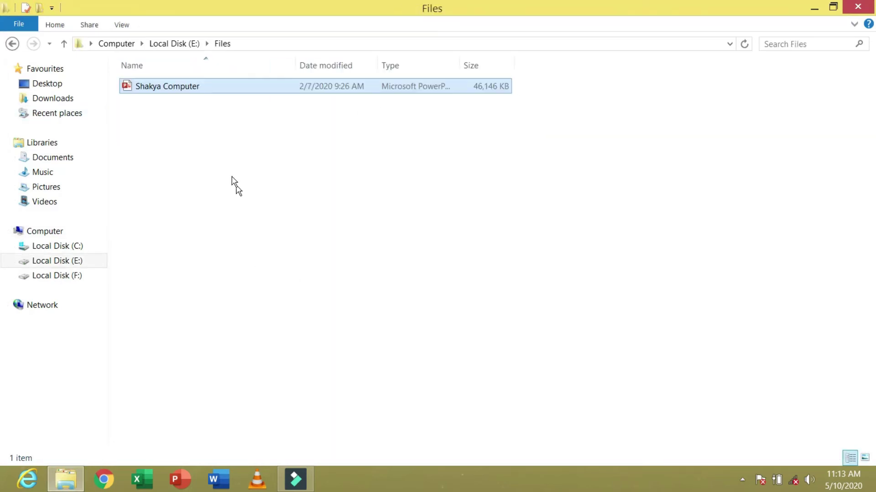
click(496, 172)
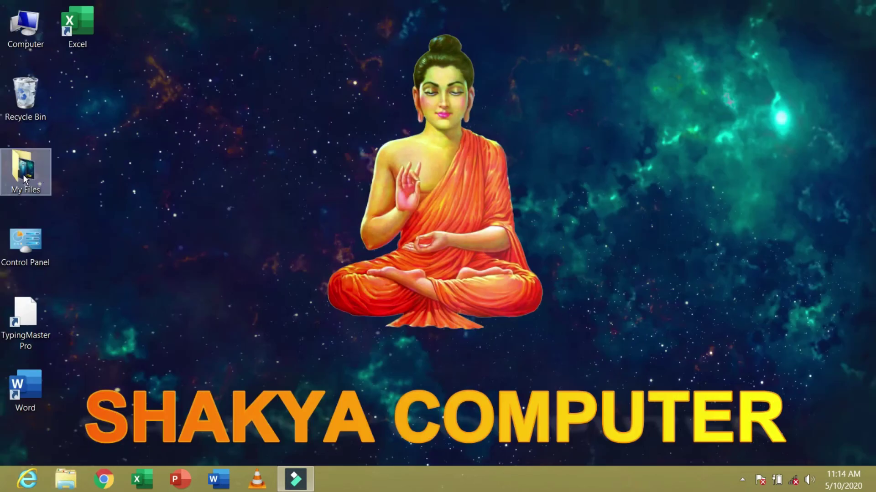
double_click(23, 174)
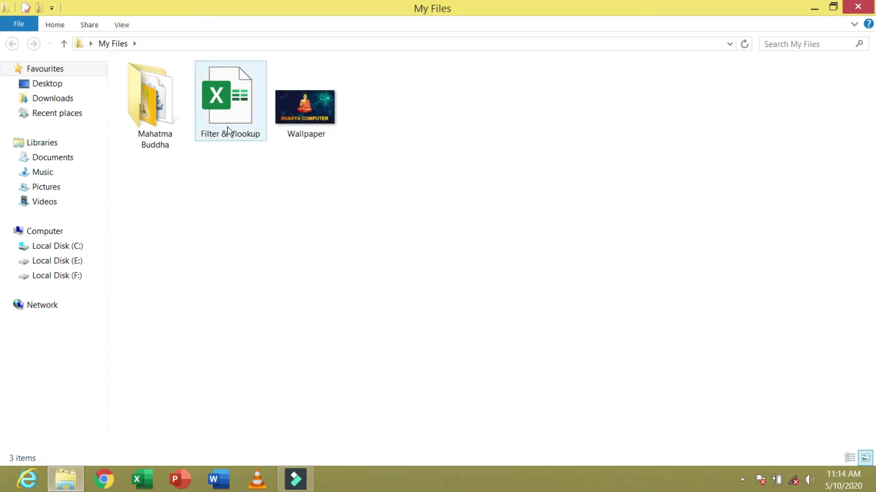
- Copy the Filter & Vlookup workbook into Local Disk (E:)\Files, then close My Files
right_click(228, 111)
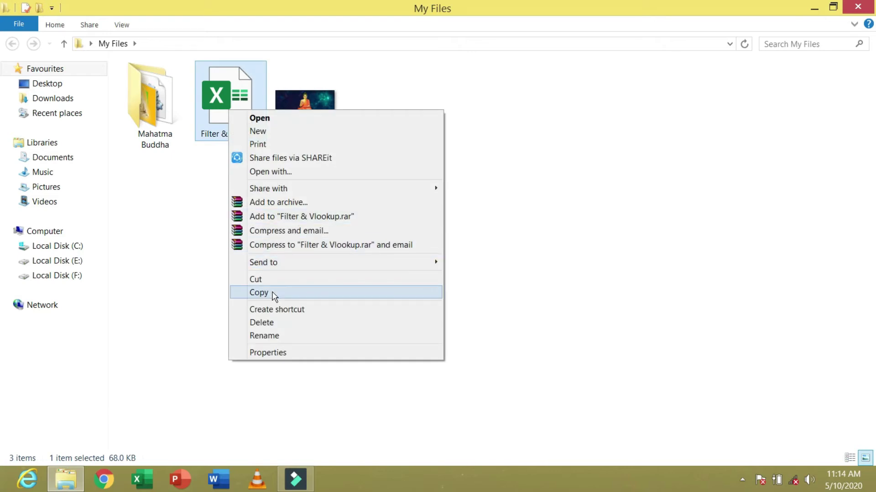
click(274, 293)
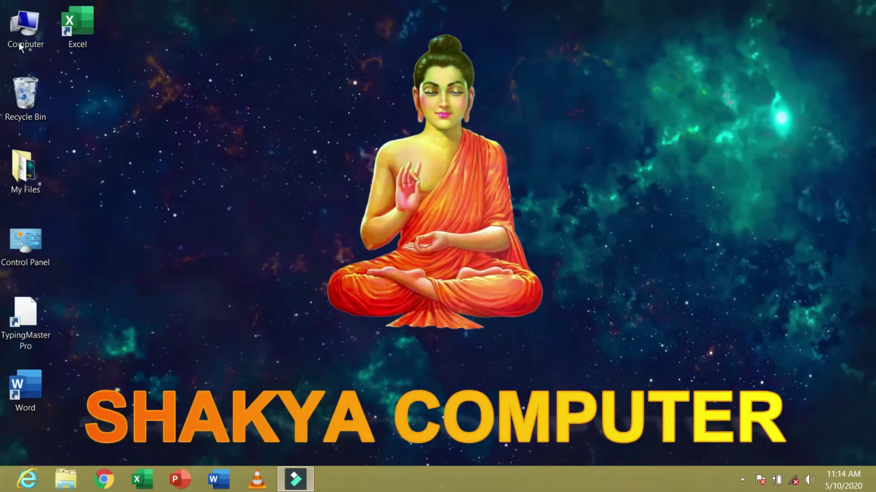
double_click(21, 25)
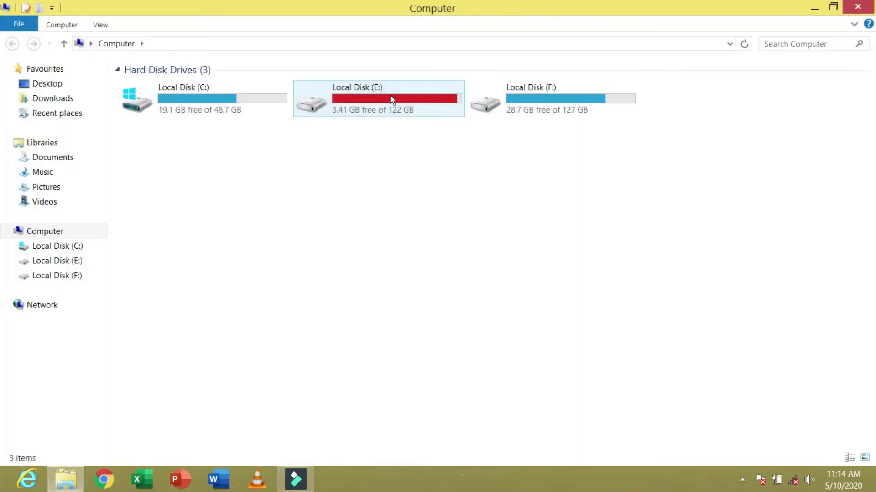
double_click(391, 98)
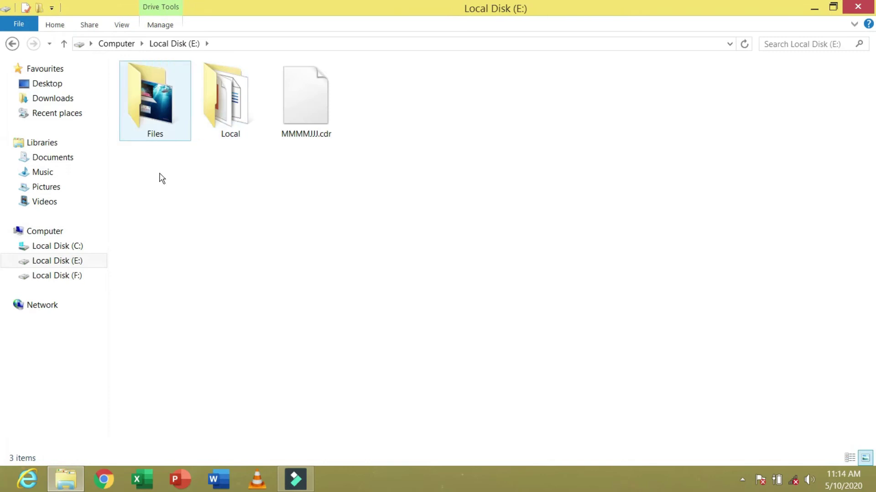
double_click(144, 102)
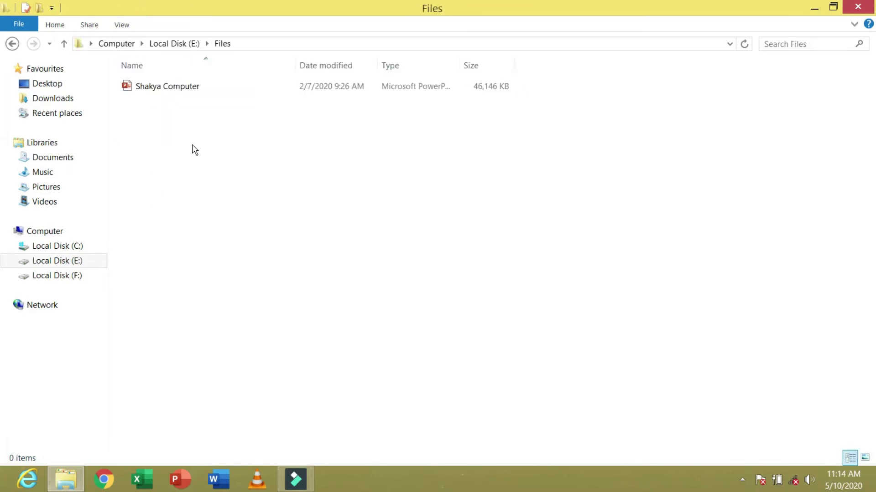
right_click(206, 168)
click(246, 253)
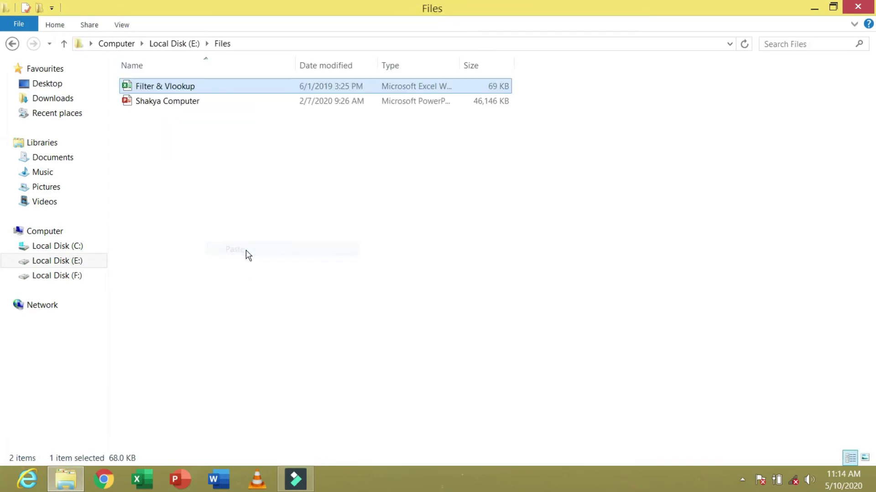
click(258, 187)
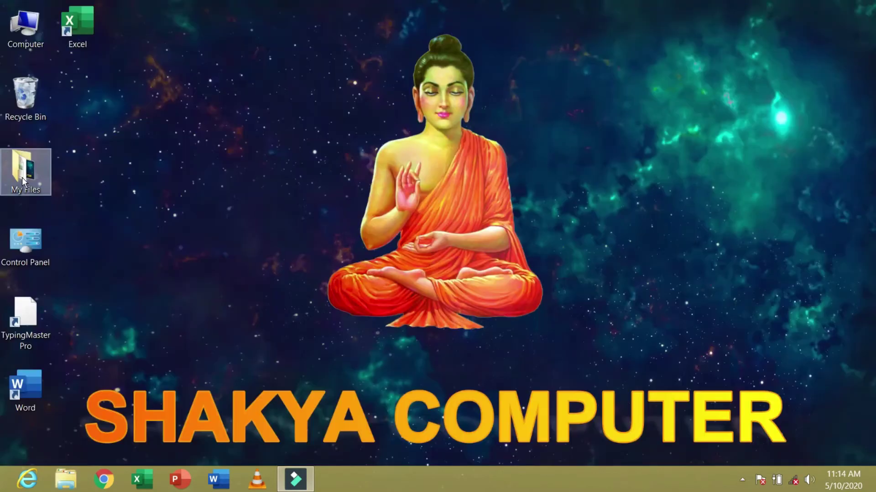
double_click(25, 177)
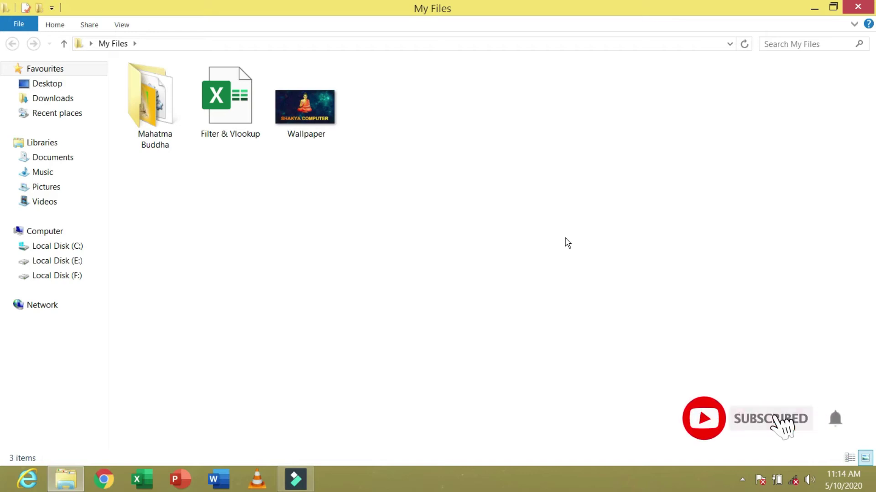
click(814, 8)
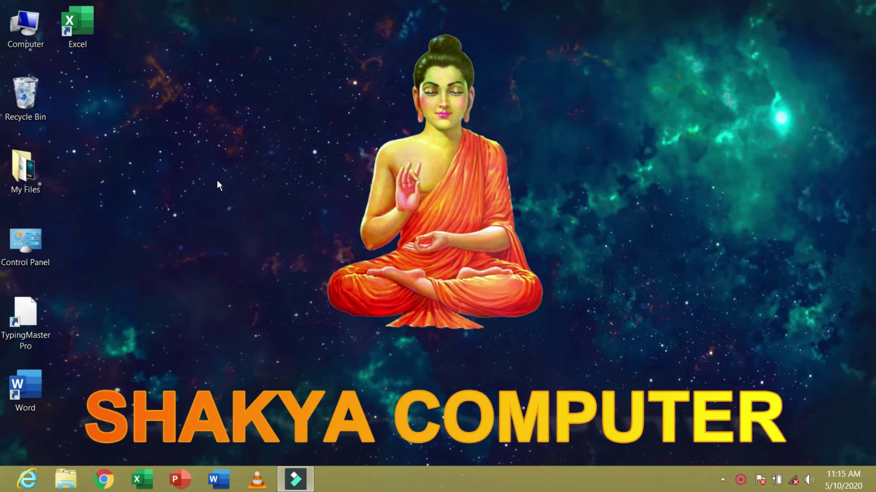
- Set 'gautam buddha' from My Files\Mahatma Buddha as the desktop background
double_click(51, 175)
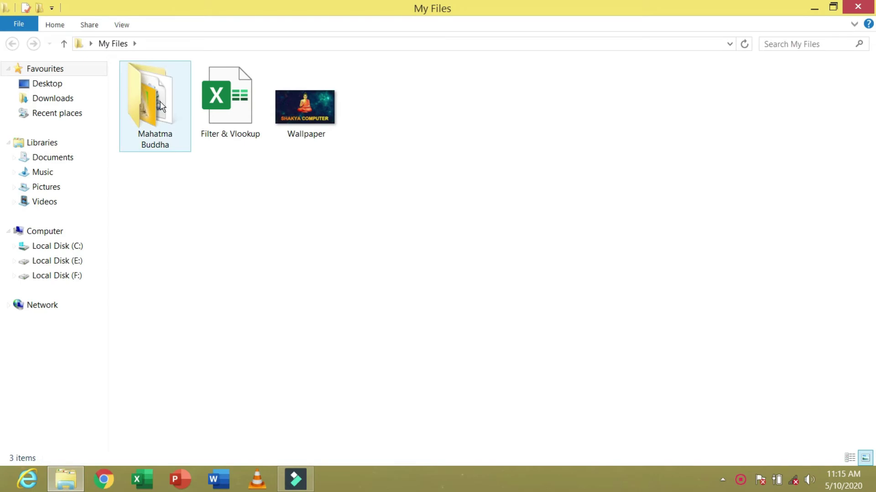
double_click(160, 106)
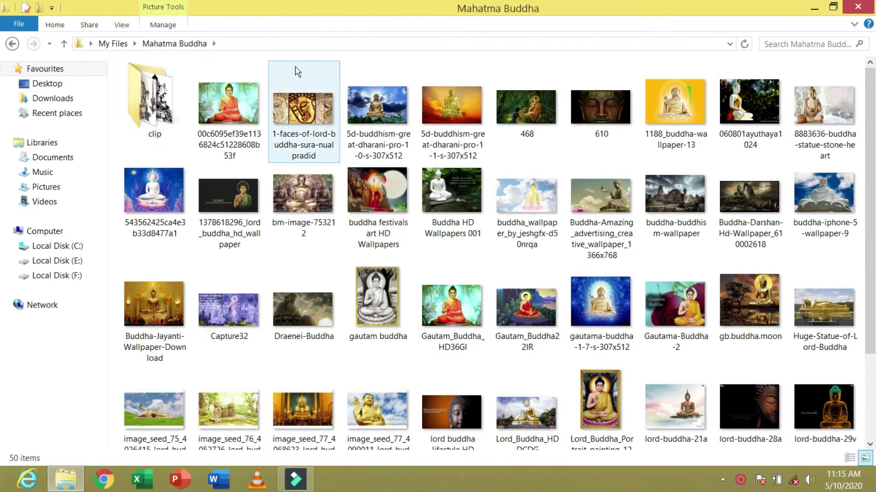
drag(347, 10, 393, 23)
double_click(393, 23)
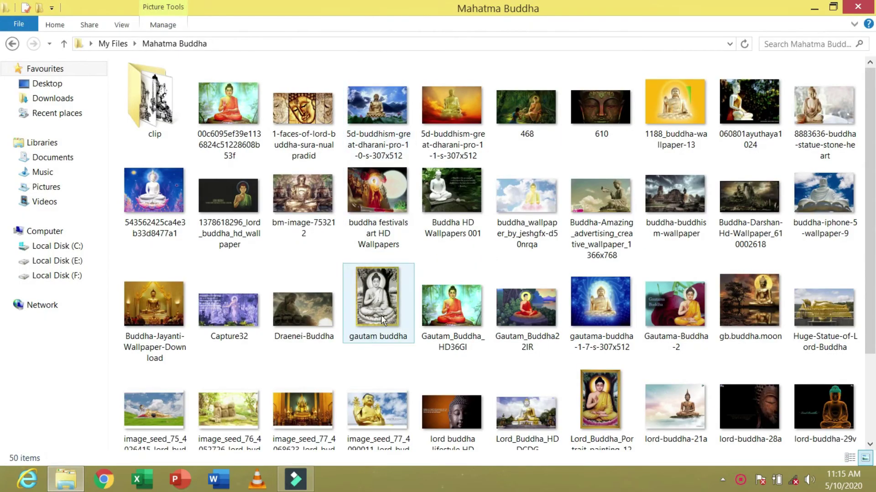
right_click(382, 312)
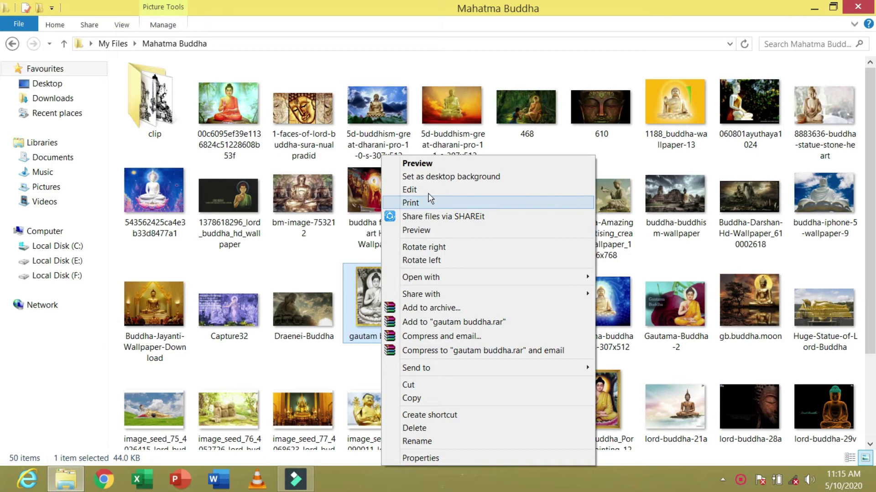
click(492, 182)
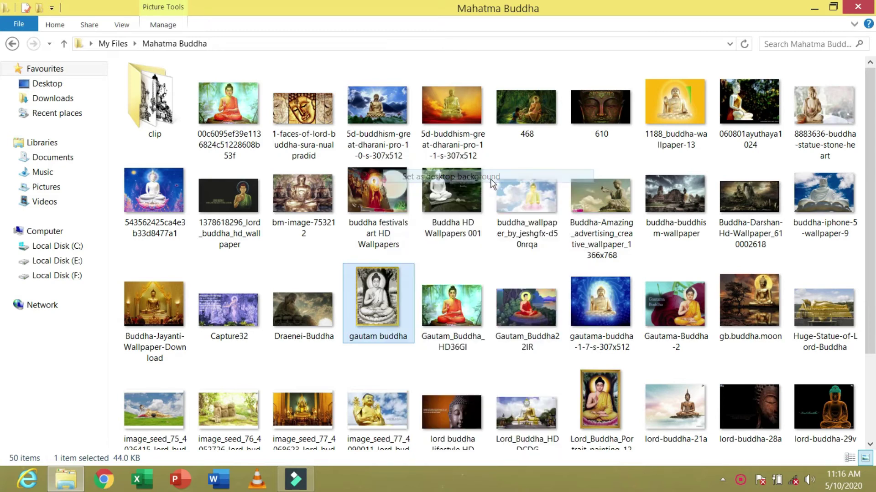
click(851, 11)
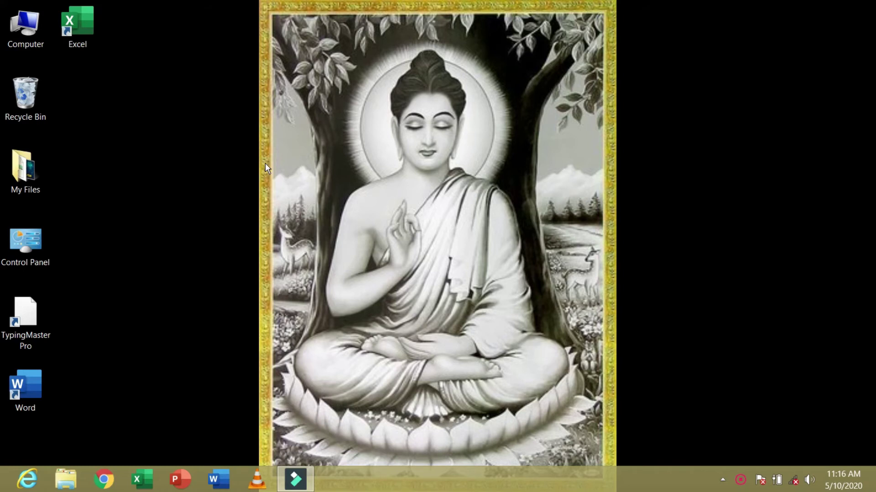
- Open Desktop Background from Personalise and set the picture position to Fill
right_click(173, 141)
click(226, 298)
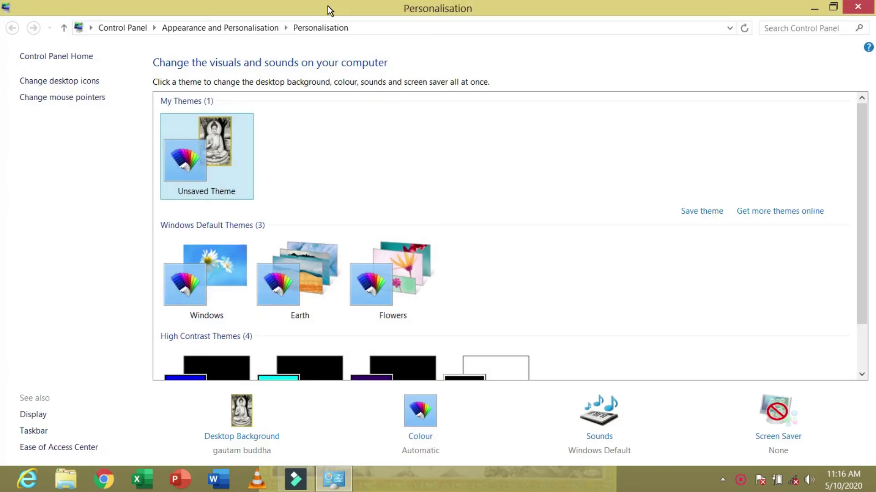
drag(327, 5, 669, 29)
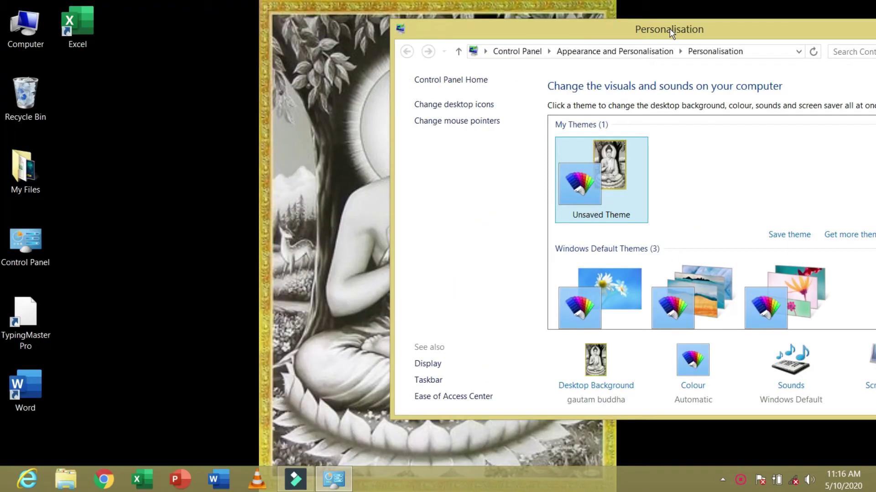
click(632, 388)
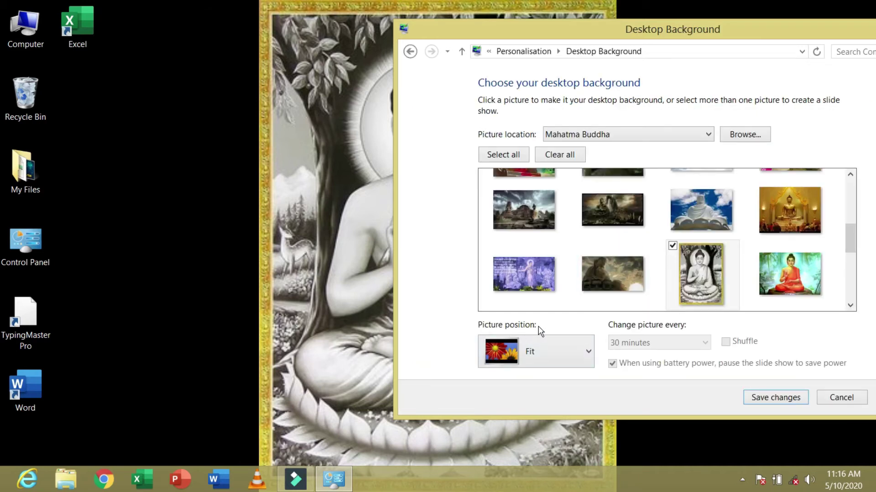
click(579, 355)
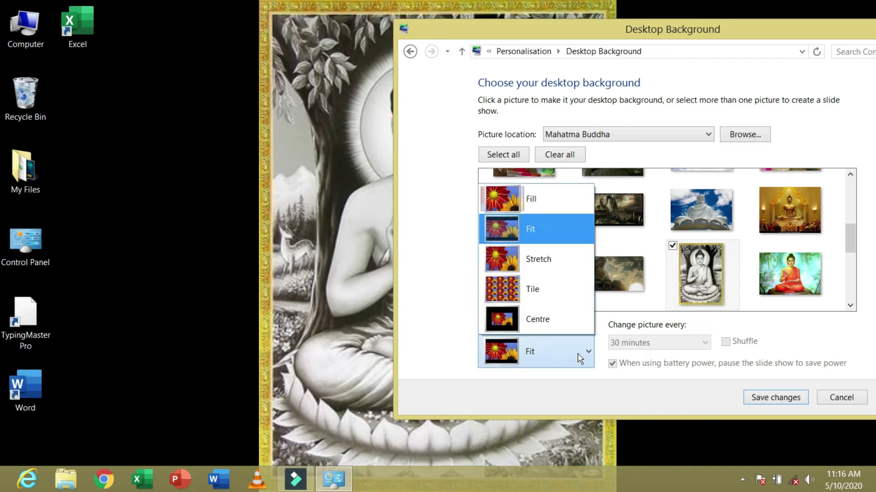
click(537, 201)
drag(434, 33, 605, 58)
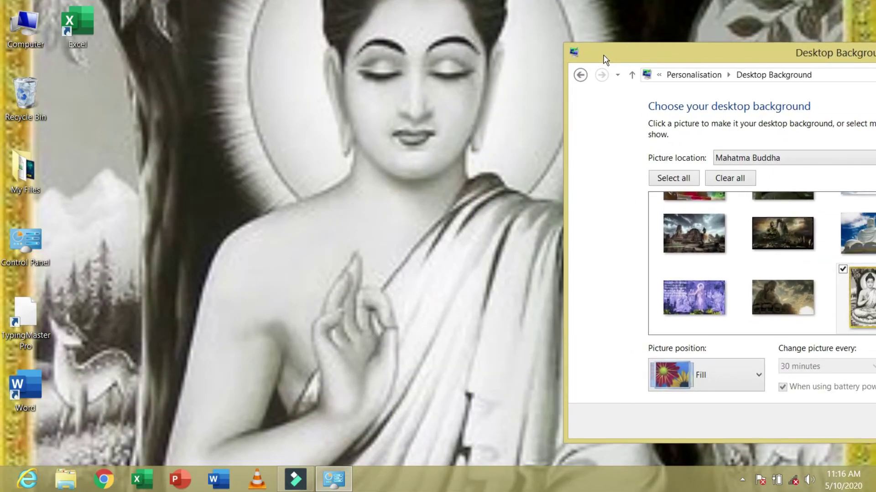
- Try the Fit, Stretch and Tile picture positions, ending with Centre
click(738, 368)
click(709, 248)
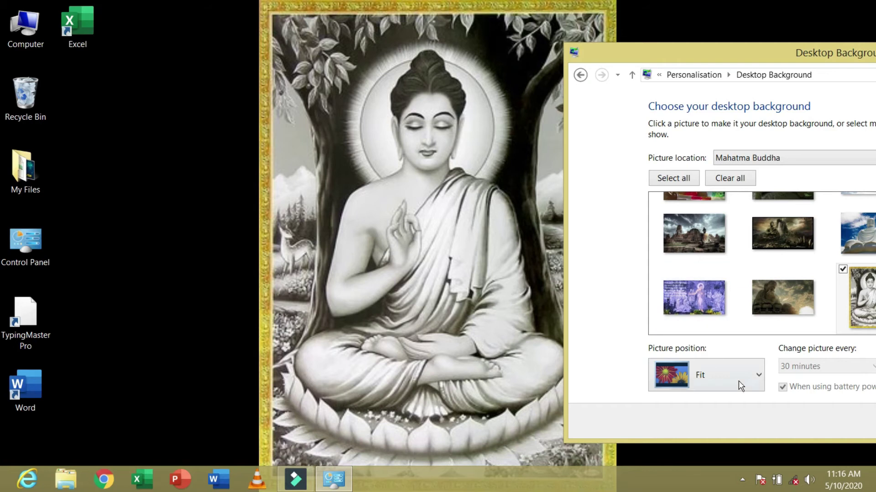
click(737, 381)
click(713, 286)
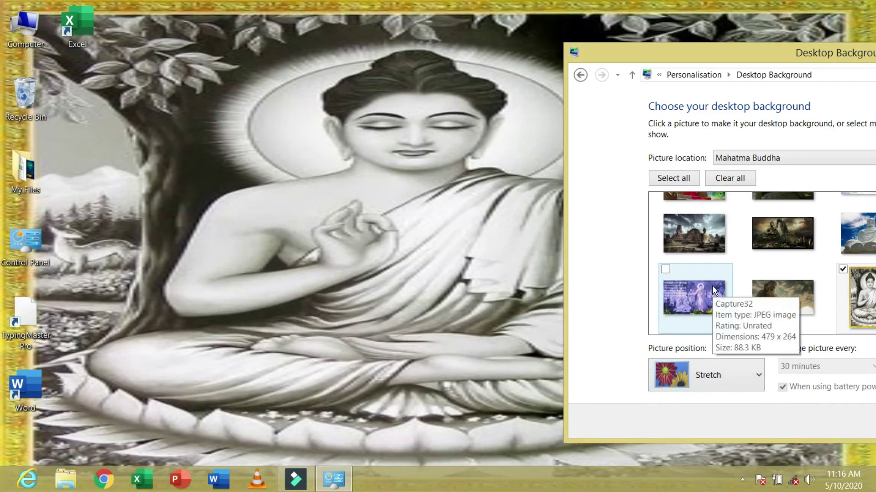
click(742, 374)
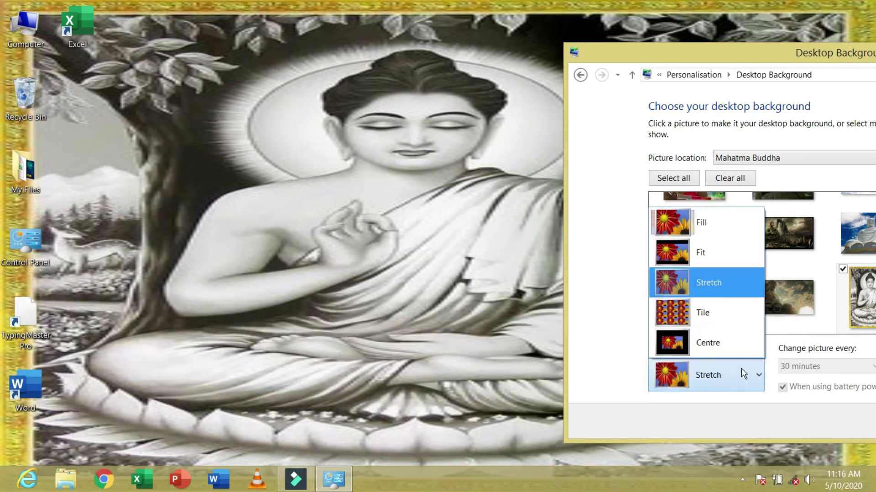
click(697, 313)
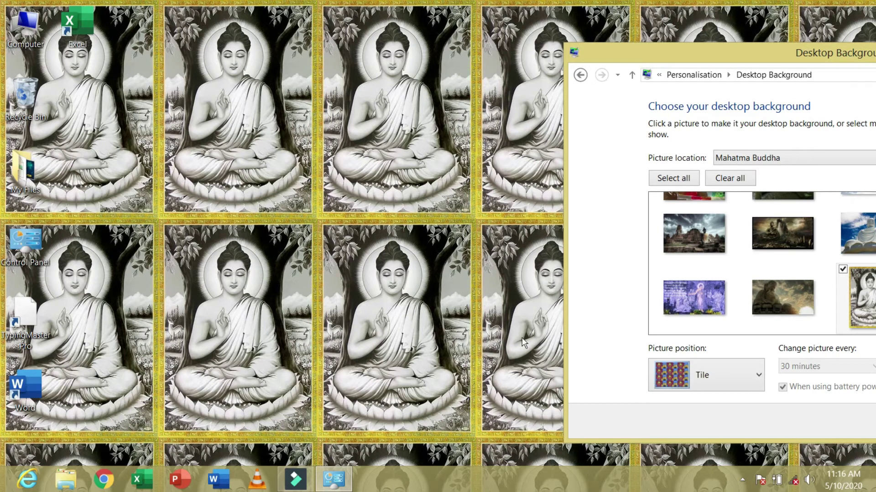
click(734, 380)
click(711, 340)
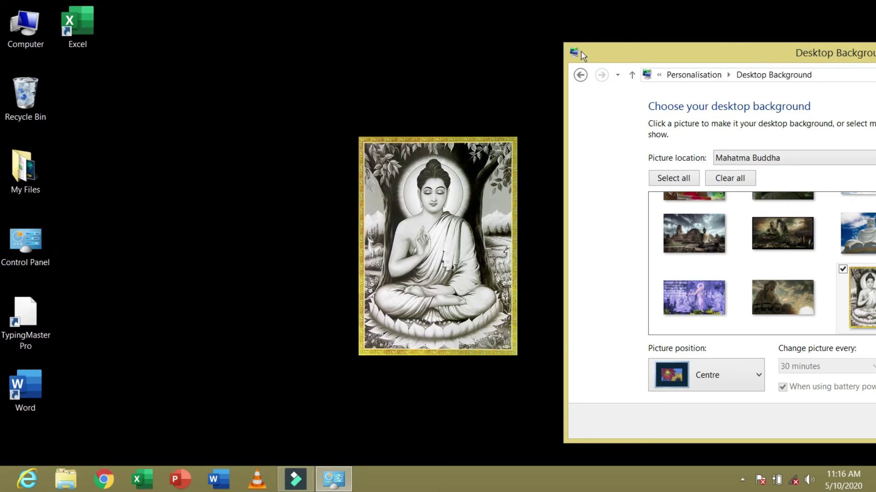
- Save the centred wallpaper setting and close the Personalisation window
drag(581, 51, 118, 49)
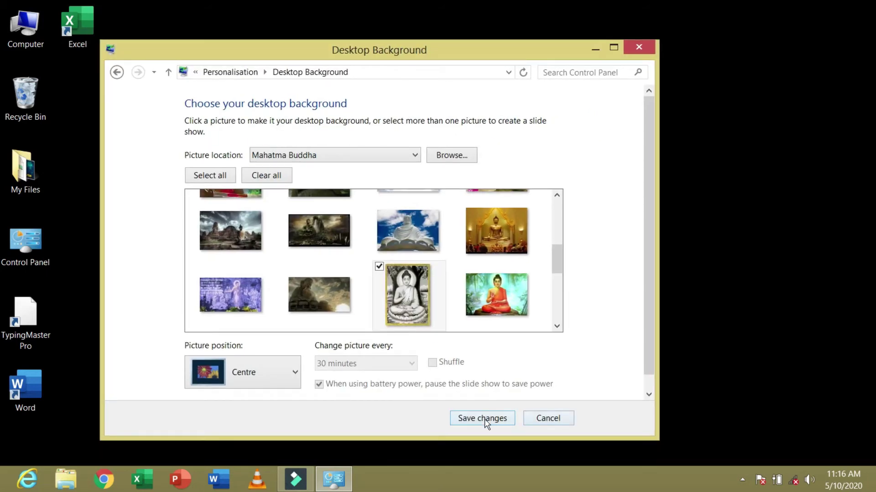
click(485, 418)
click(647, 48)
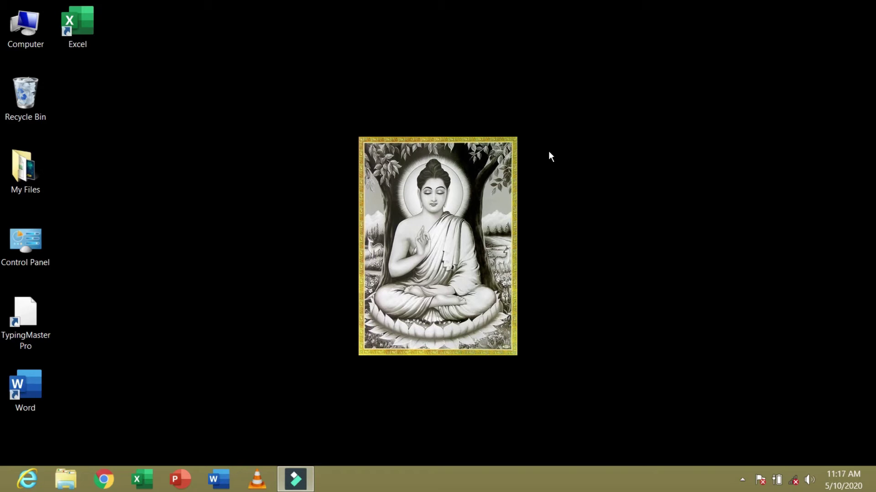
right_click(535, 122)
- Tick three Buddha pictures in Desktop Background and save them as the wallpaper
click(601, 281)
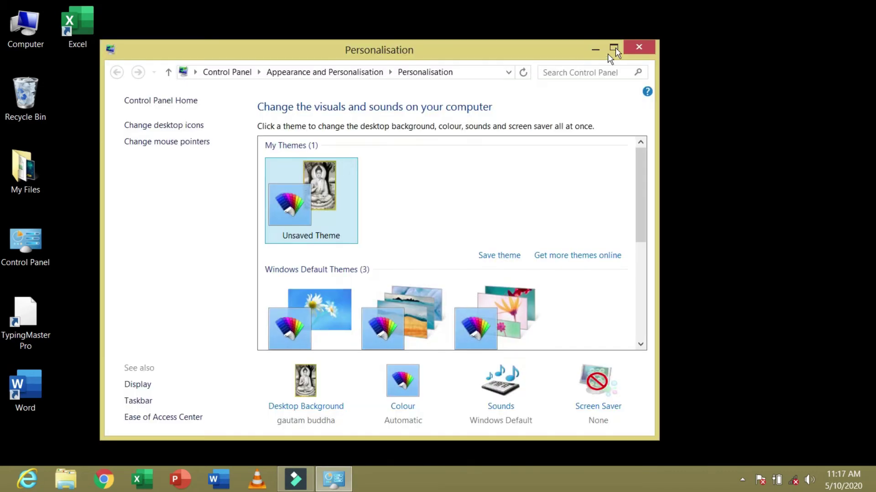
click(615, 49)
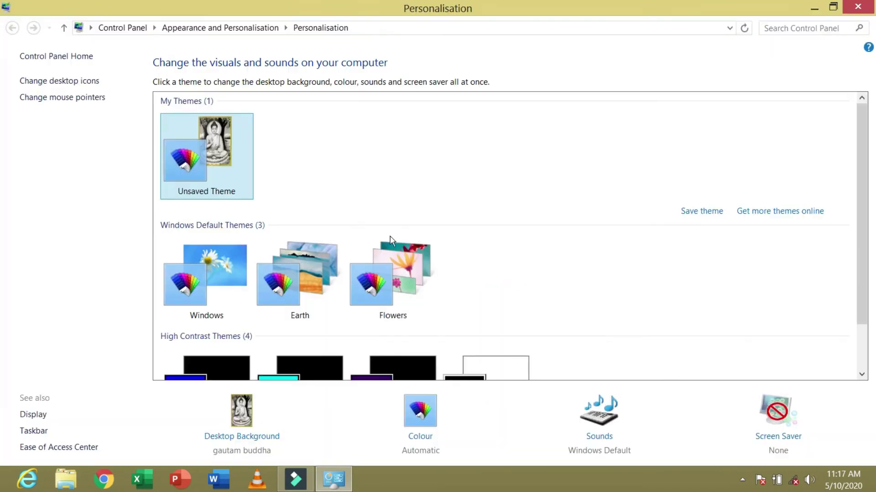
click(271, 439)
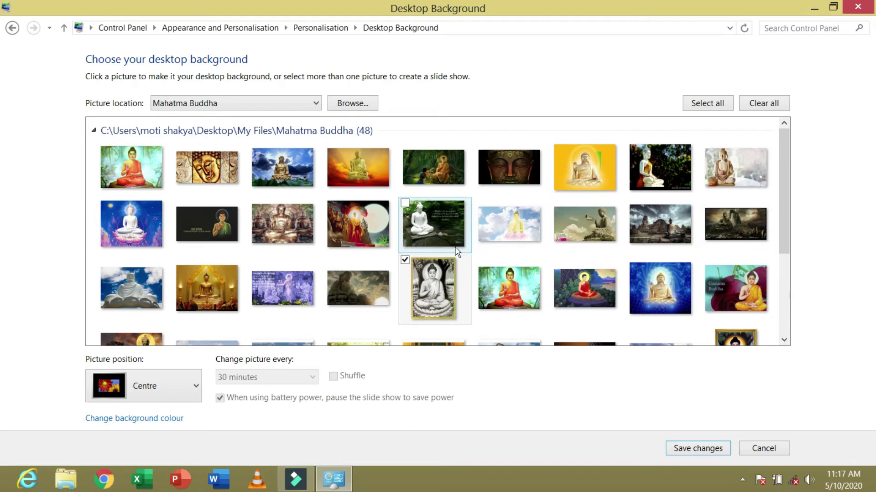
click(480, 262)
scroll(629, 262, down, 3)
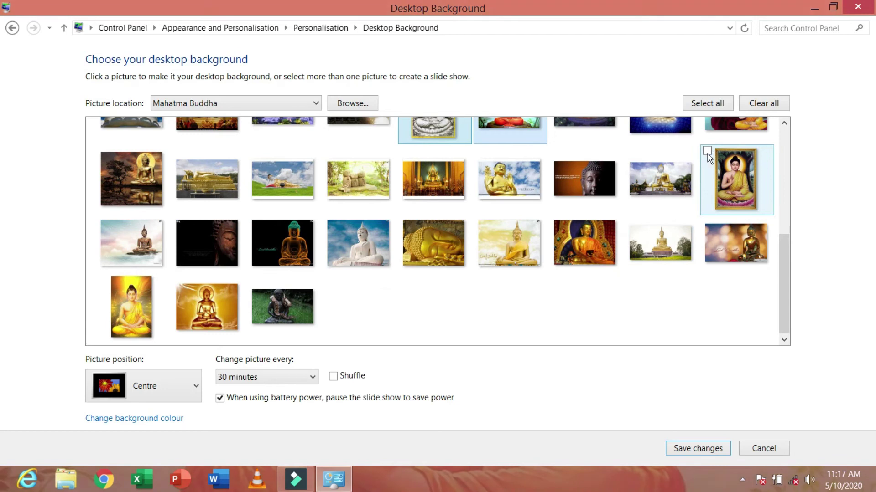
click(707, 151)
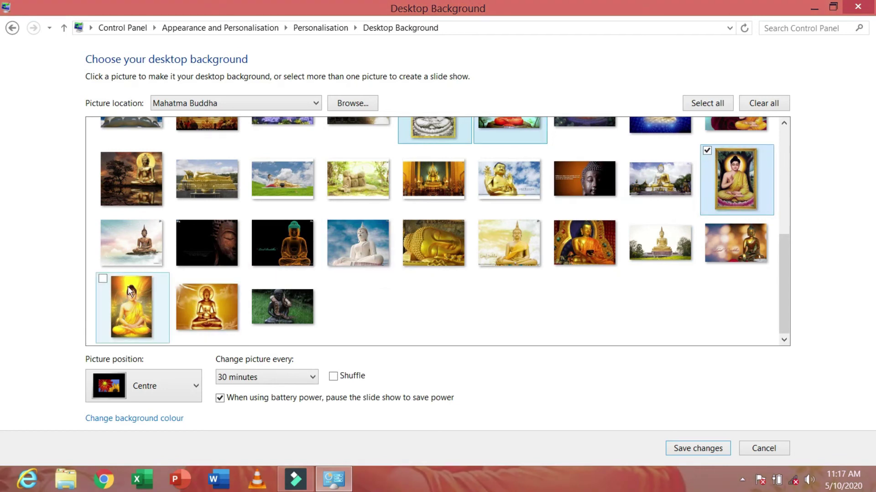
click(102, 280)
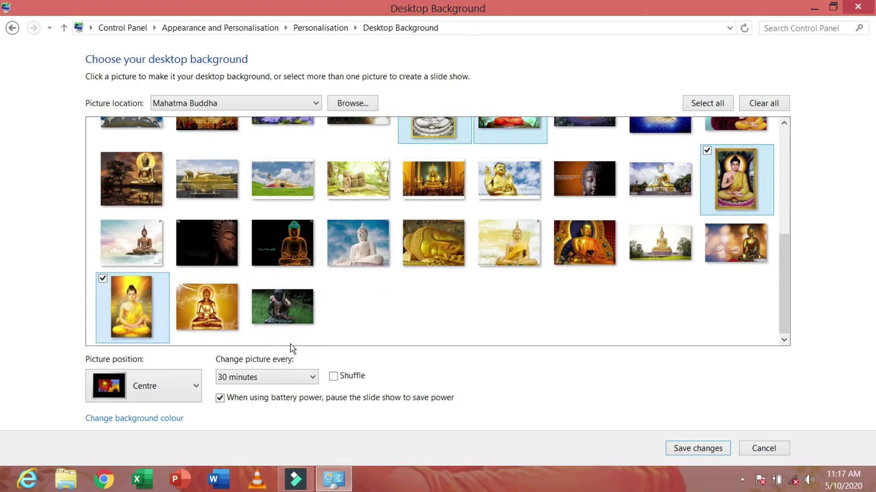
click(708, 448)
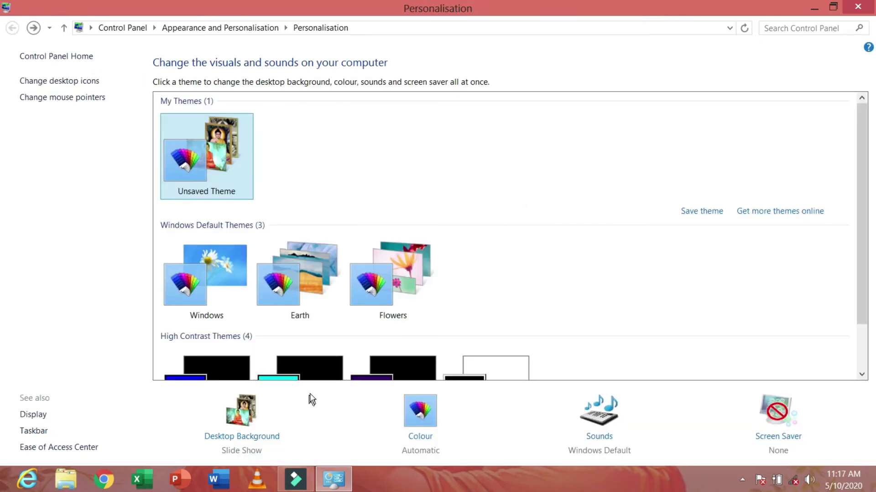
- Set the slideshow to change pictures every 10 seconds and save
click(258, 437)
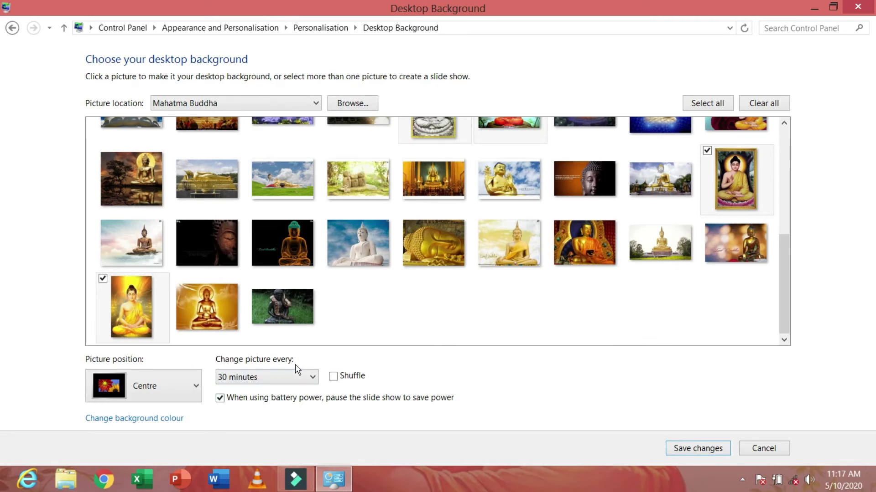
click(301, 378)
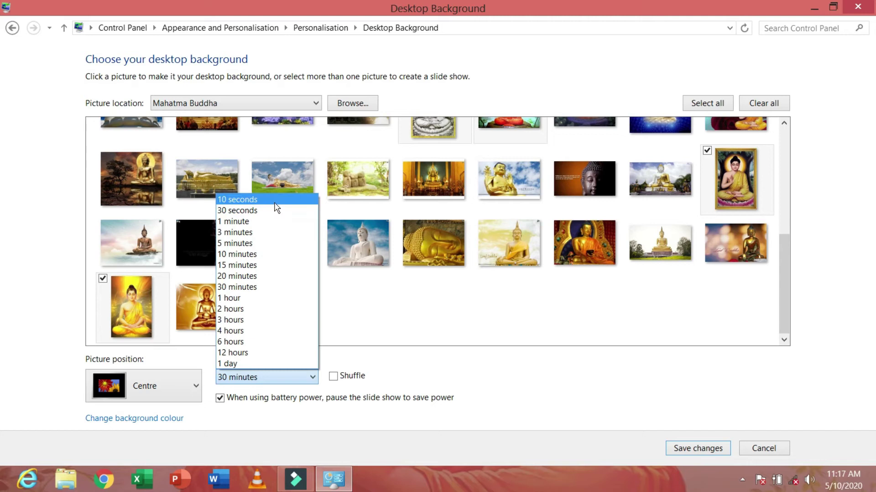
click(276, 203)
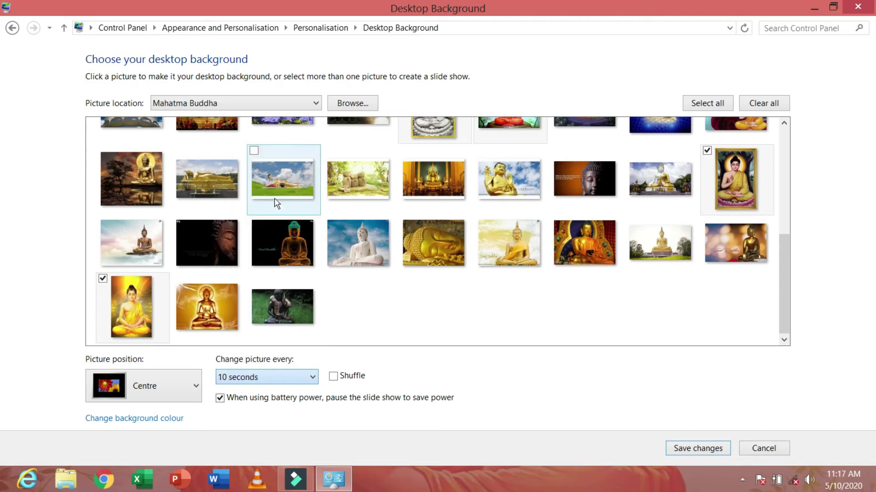
click(697, 449)
click(813, 7)
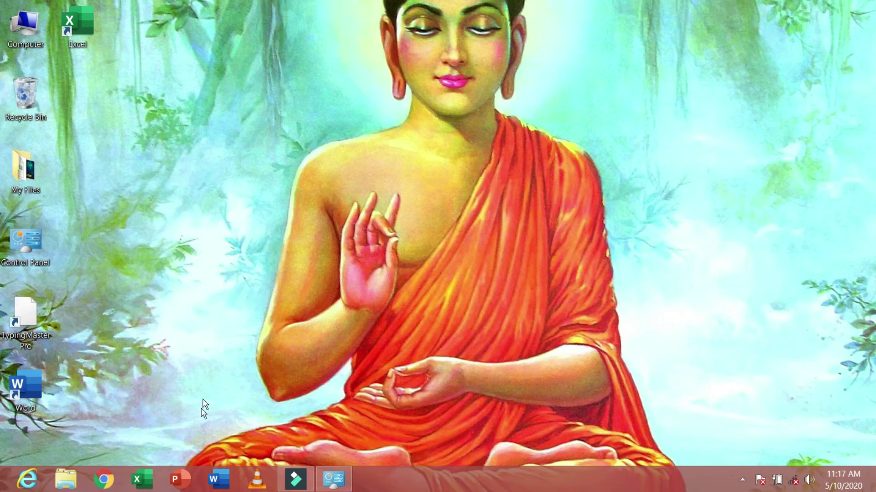
- Set the background picture position to Fit and save it
click(333, 478)
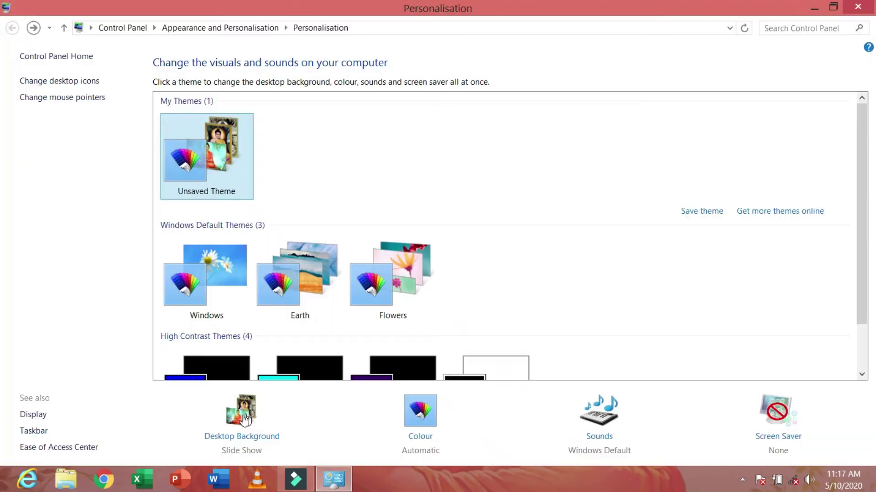
click(269, 437)
click(192, 388)
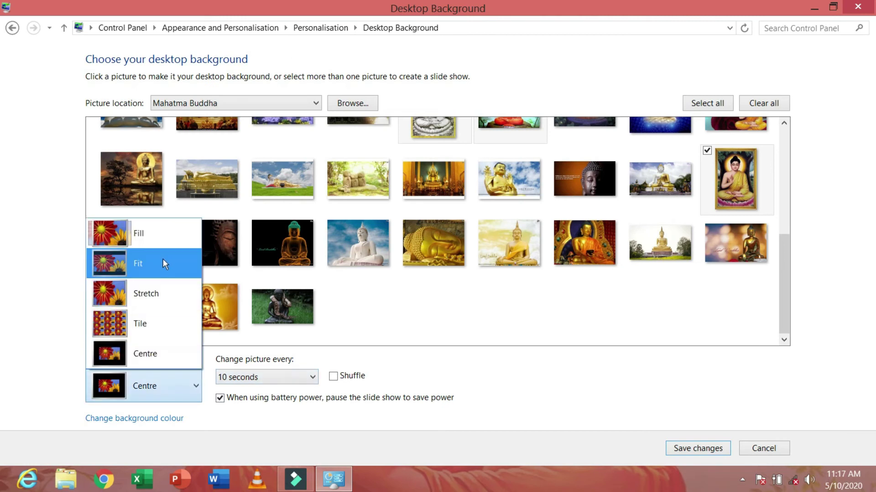
click(174, 273)
click(708, 448)
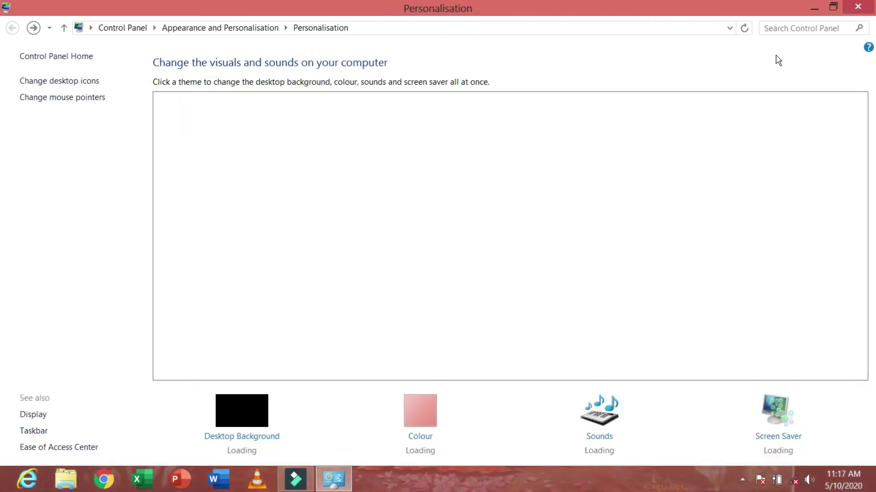
click(814, 8)
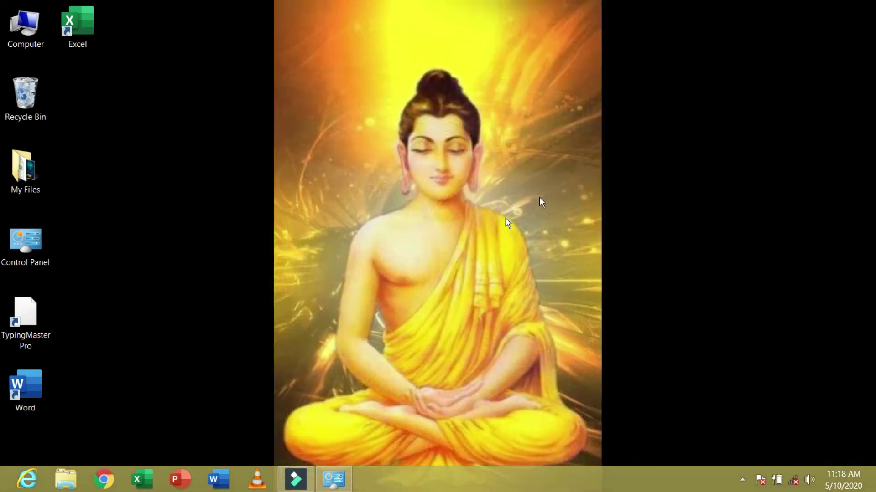
- Apply the default Windows theme from Personalise and close the window
click(341, 483)
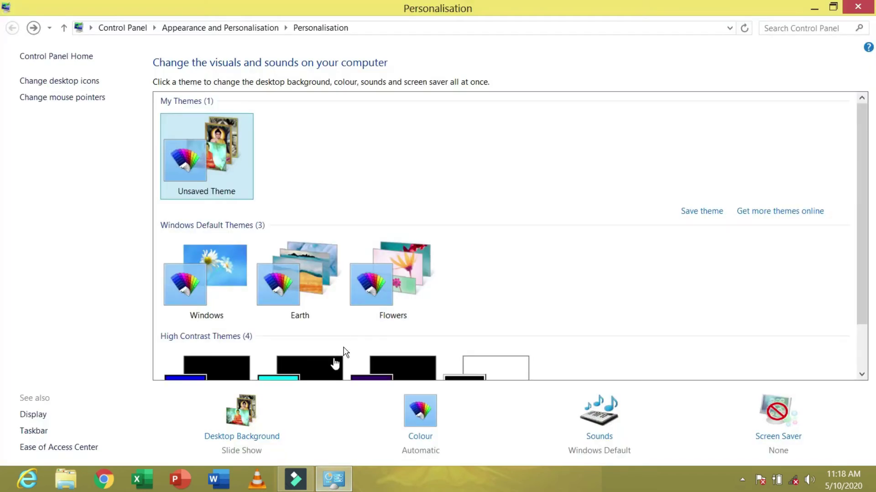
key(alt+F4)
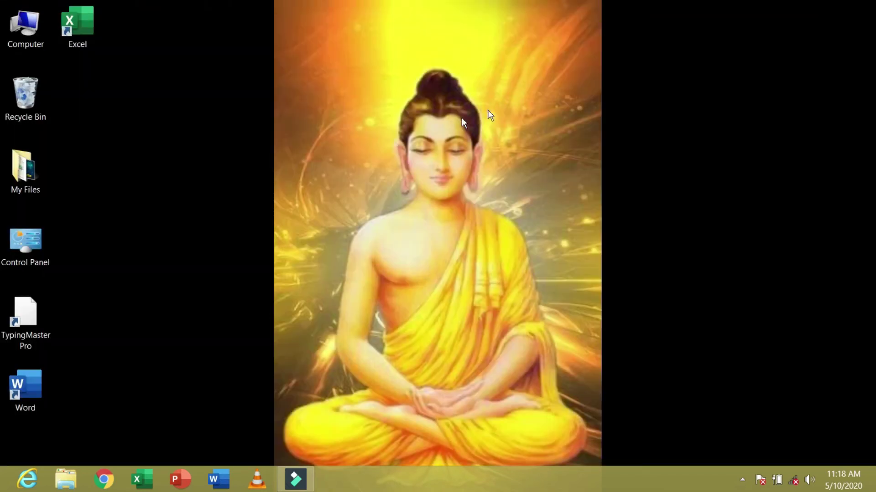
right_click(515, 120)
click(576, 288)
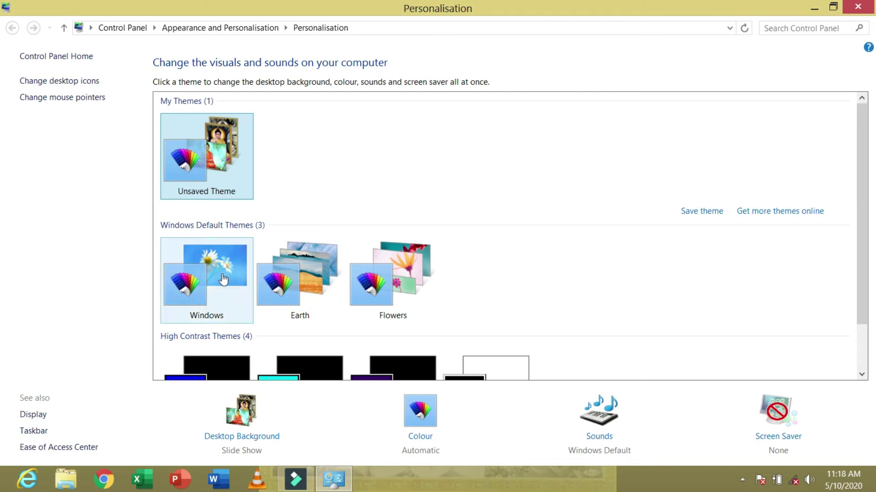
click(223, 279)
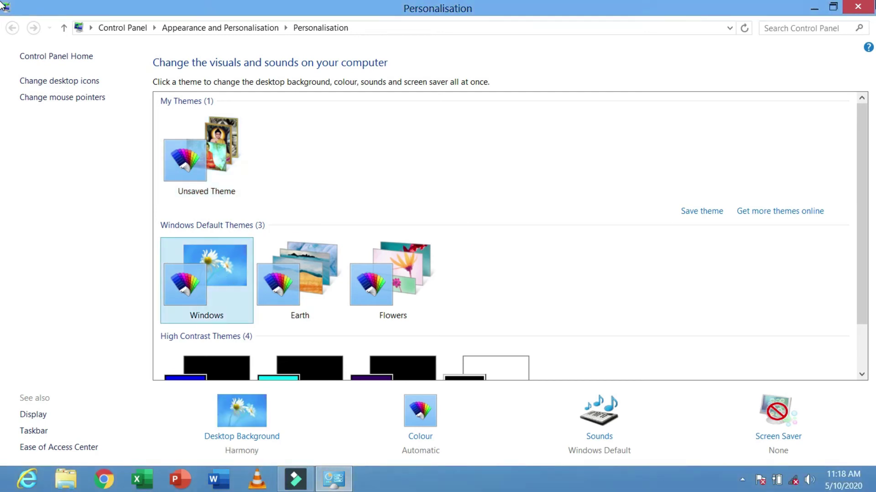
key(alt+F4)
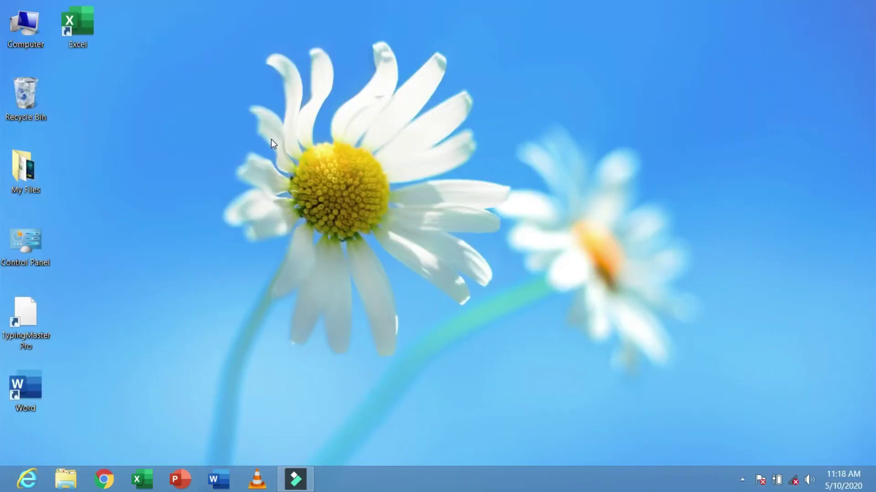
- Set the Wallpaper picture in My Files as the desktop background
double_click(27, 169)
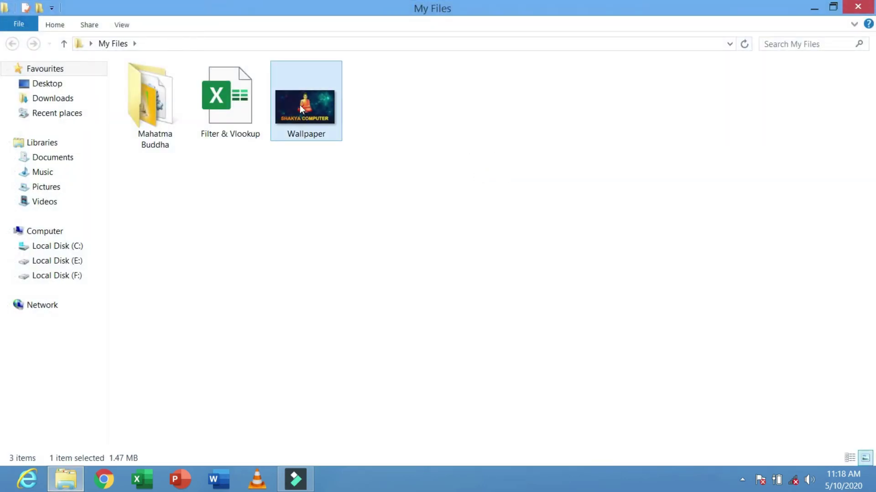
right_click(299, 105)
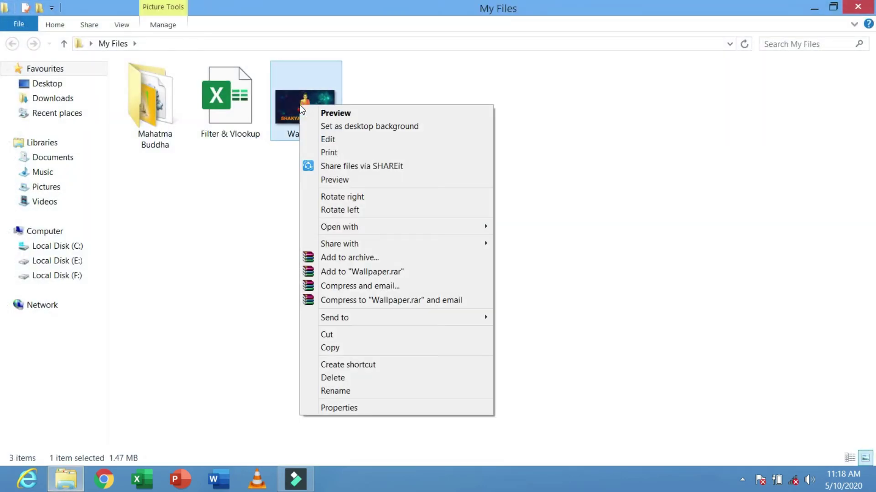
click(393, 129)
key(super+d)
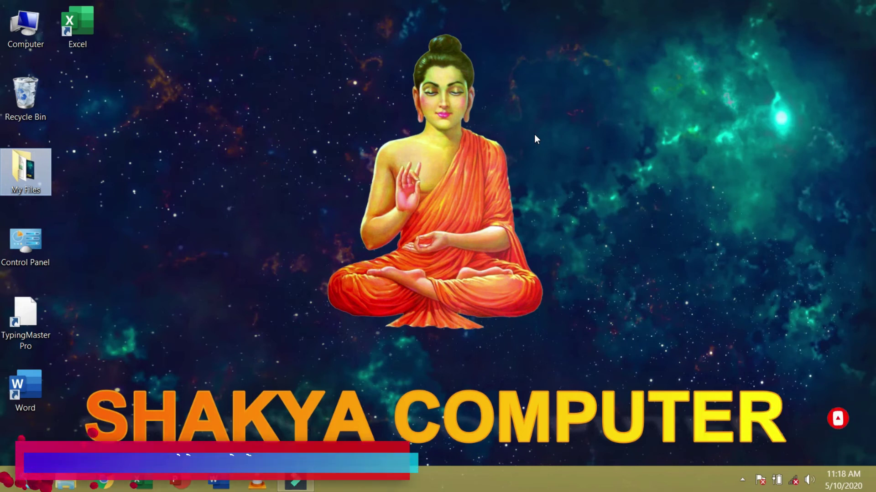
click(535, 134)
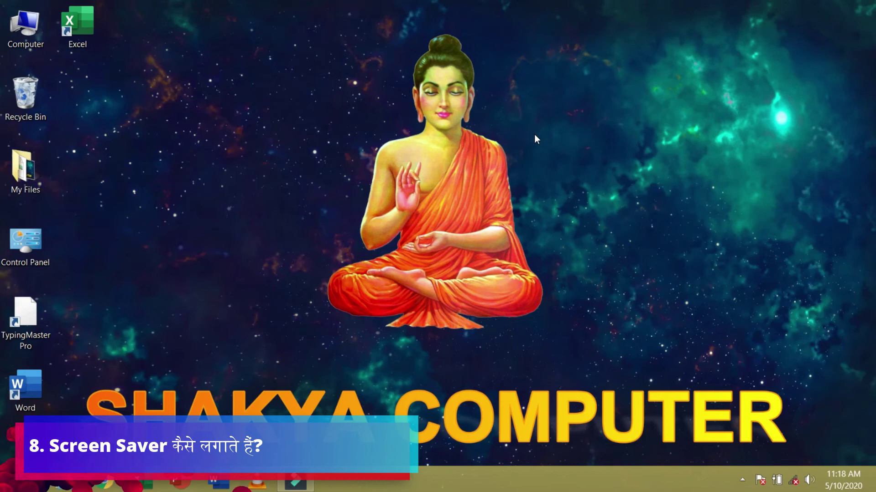
- Open Screen Saver Settings from Personalise and close the Personalisation window
right_click(183, 164)
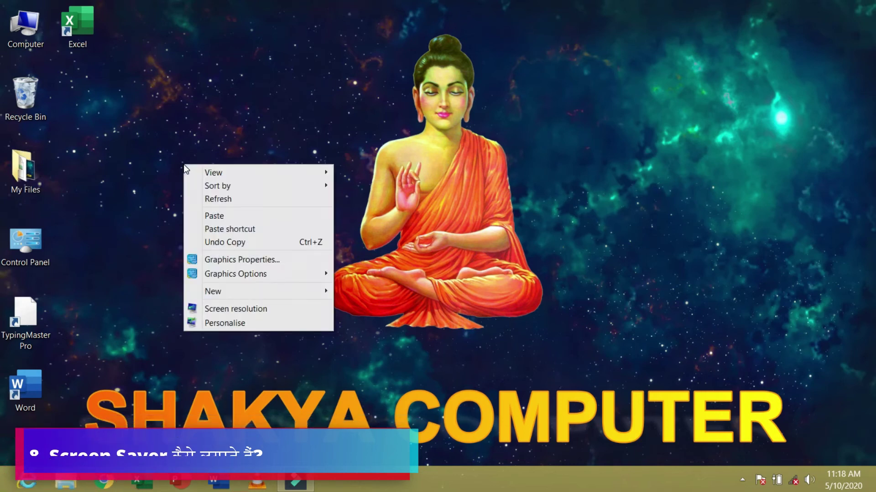
click(246, 325)
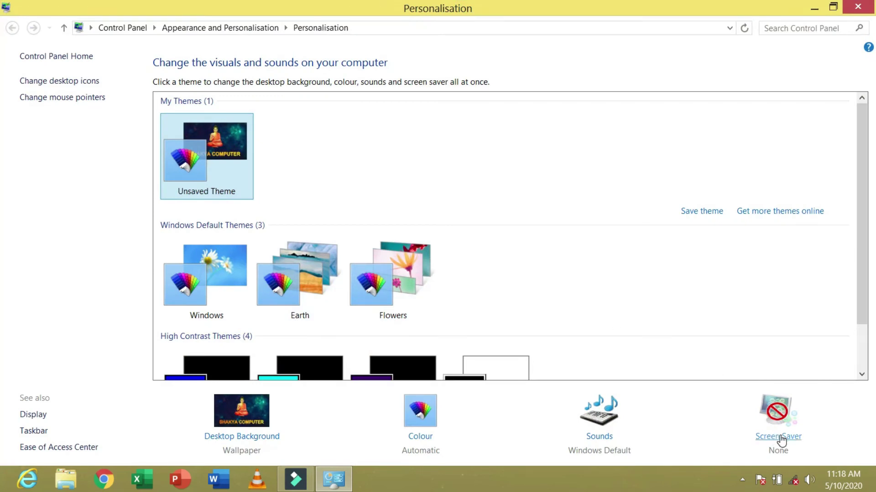
click(764, 439)
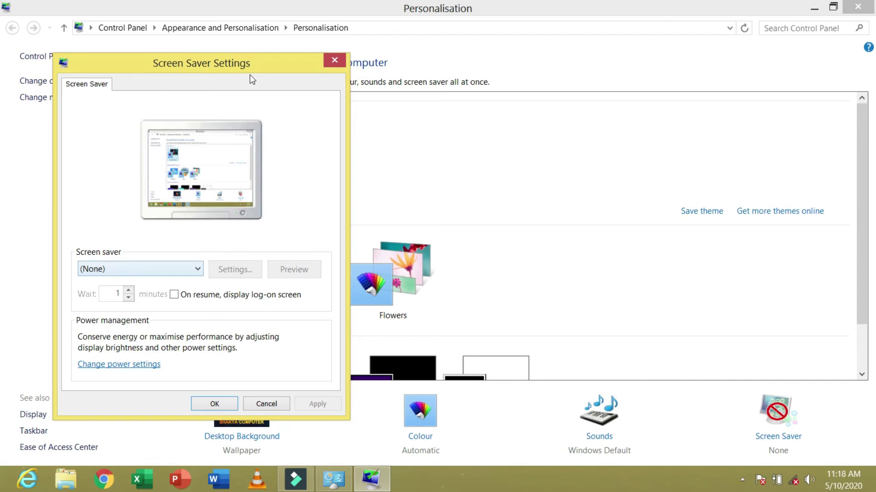
drag(256, 63, 601, 64)
click(749, 17)
key(alt+F4)
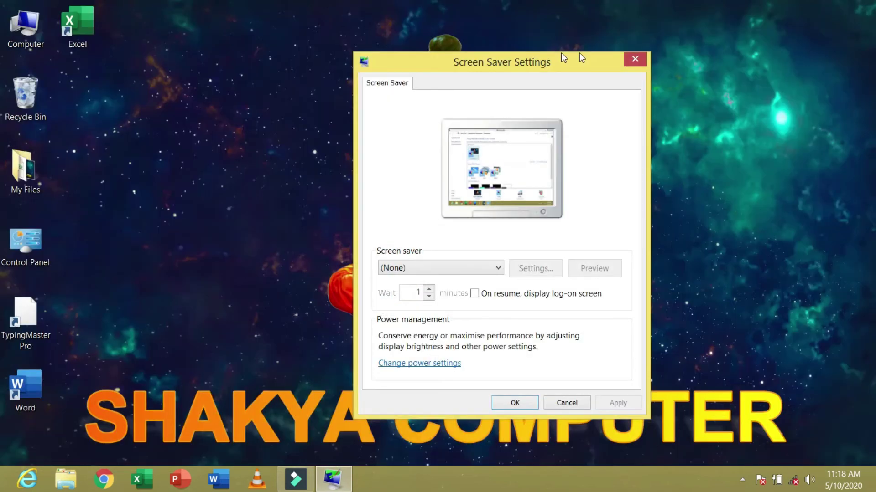
drag(534, 61, 611, 19)
- Choose the 3D Text screen saver and preview it full-screen
click(575, 225)
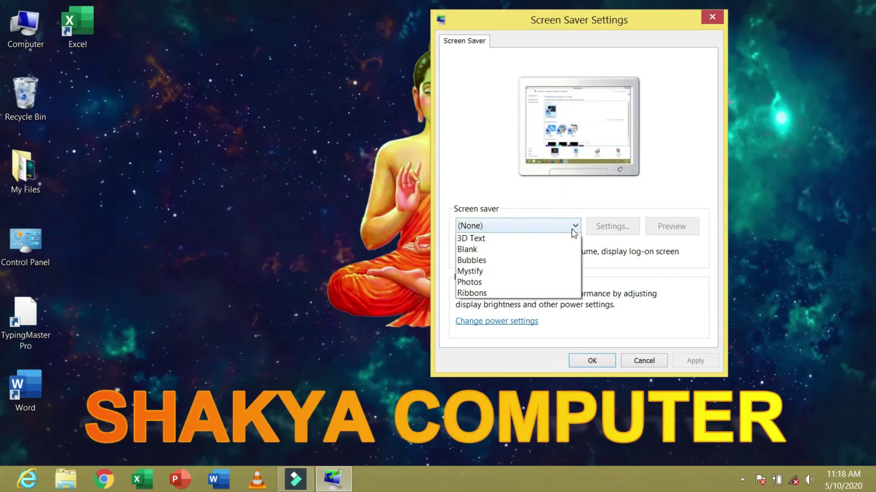
click(496, 254)
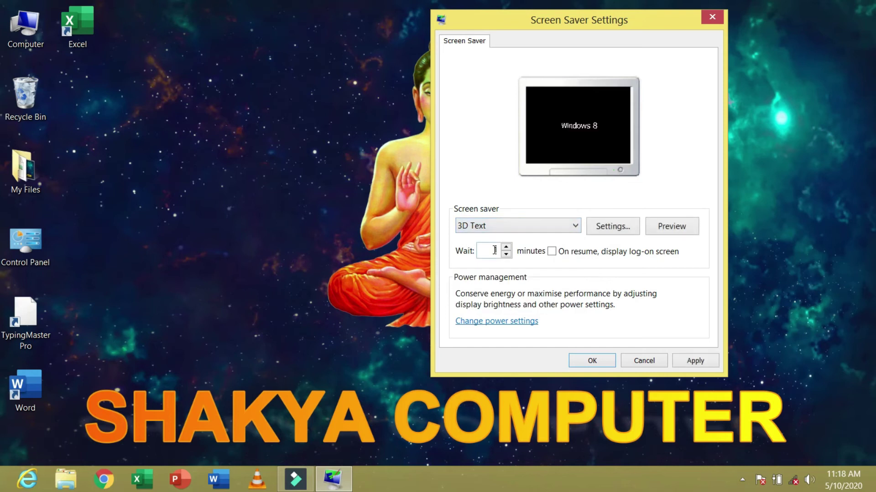
click(675, 233)
click(676, 233)
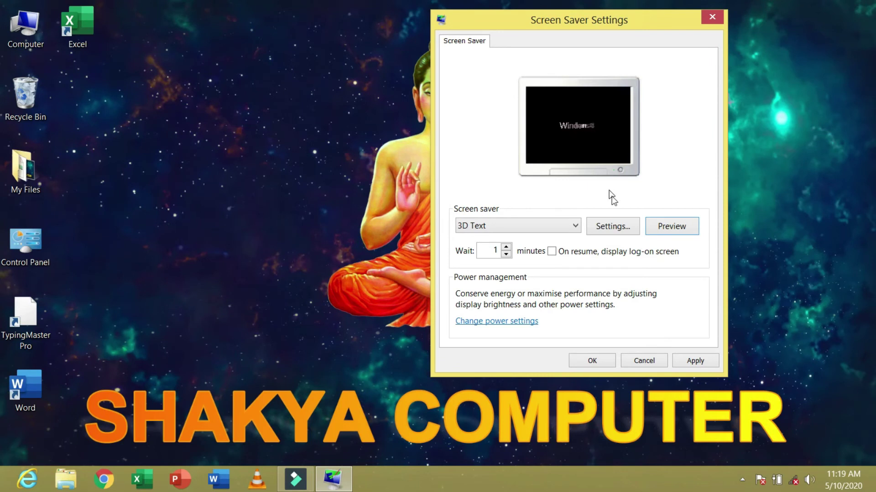
- Replace the 3D Text custom text 'Windows 8' with SHAKYA and preview it
click(614, 228)
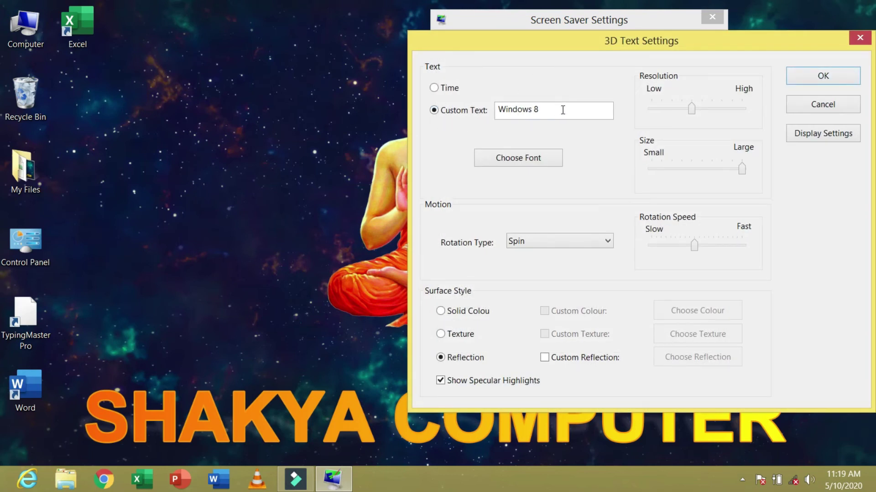
drag(563, 110, 439, 98)
key(BackSpace)
text(SHAKYA)
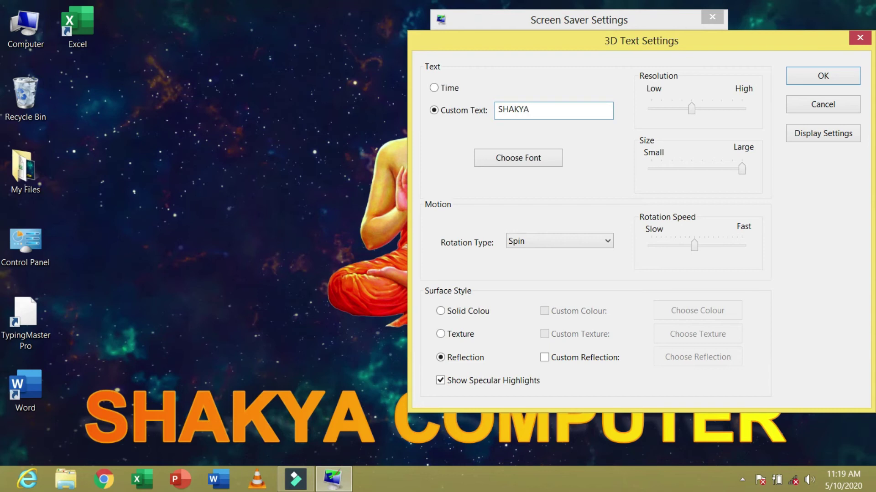
click(789, 81)
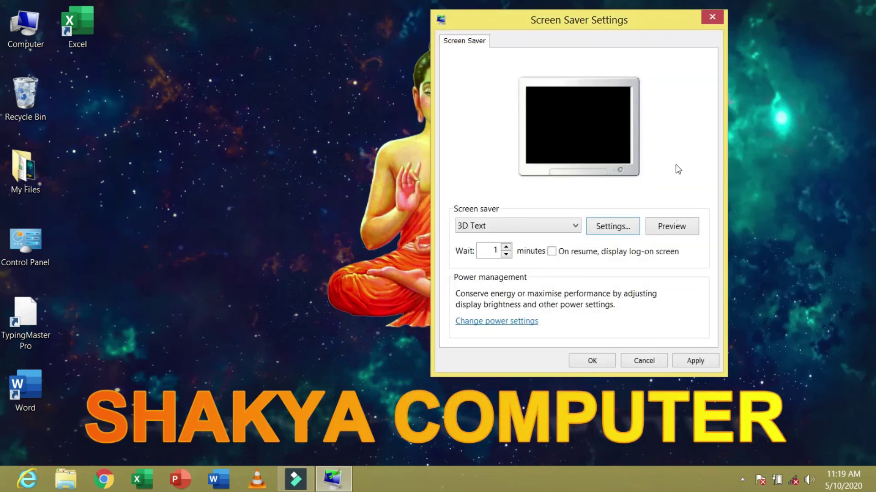
click(677, 226)
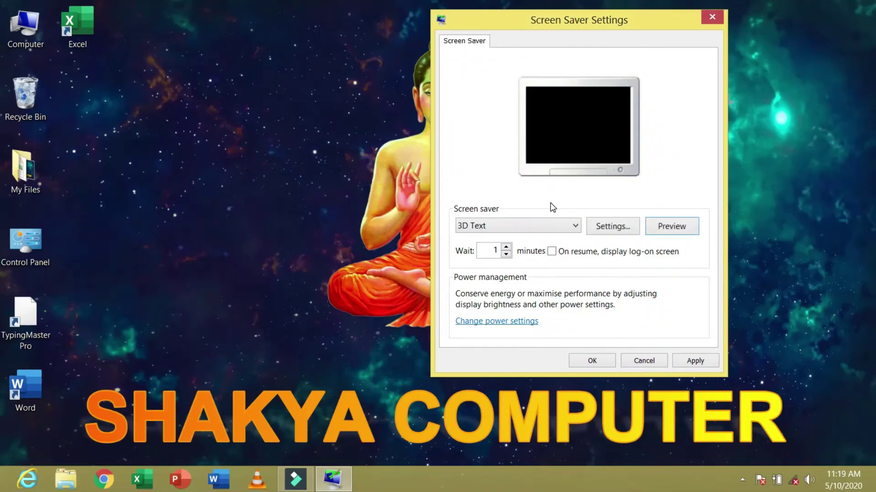
- Make the 3D text font Bold, raise resolution and rotation speed, then preview
click(618, 229)
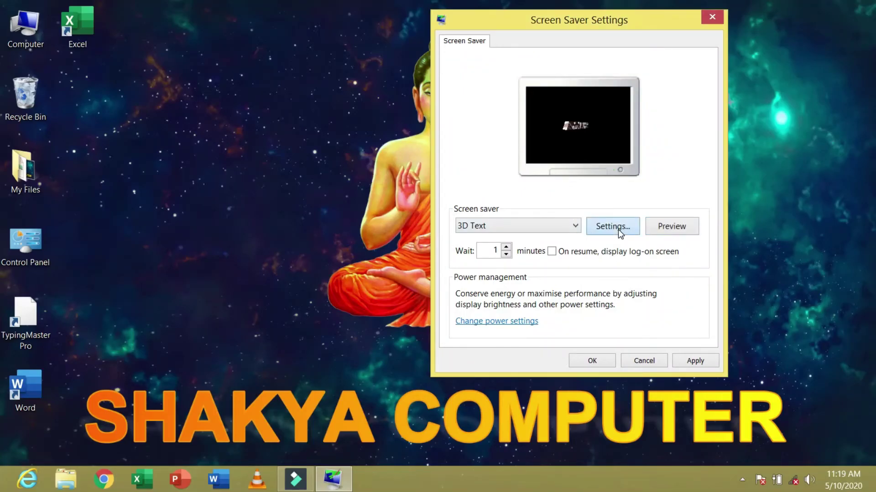
drag(681, 42, 575, 67)
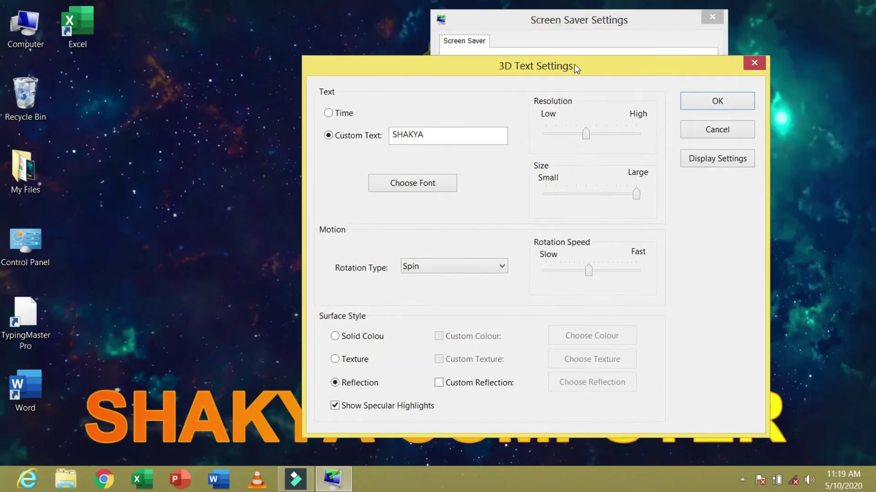
double_click(396, 139)
click(459, 135)
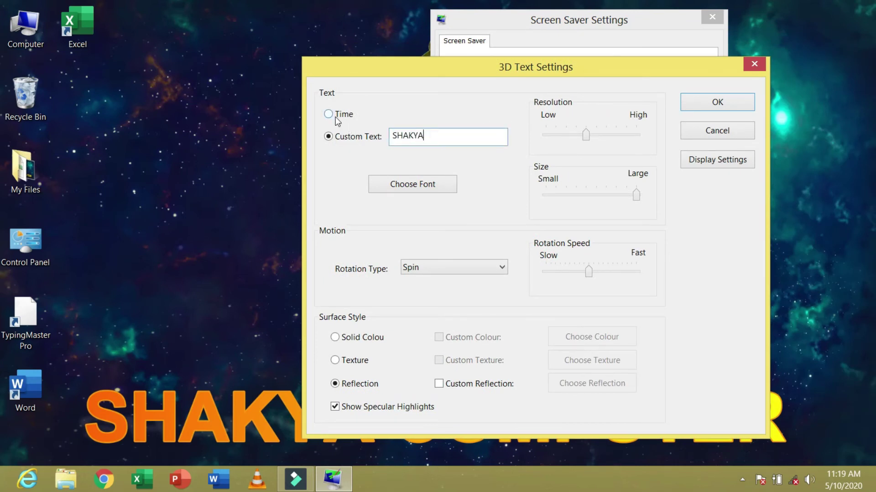
click(428, 188)
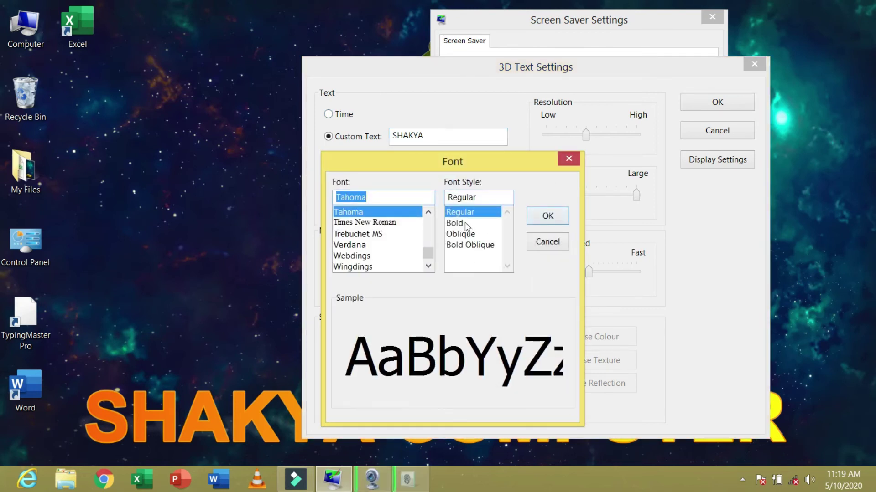
click(463, 223)
click(539, 216)
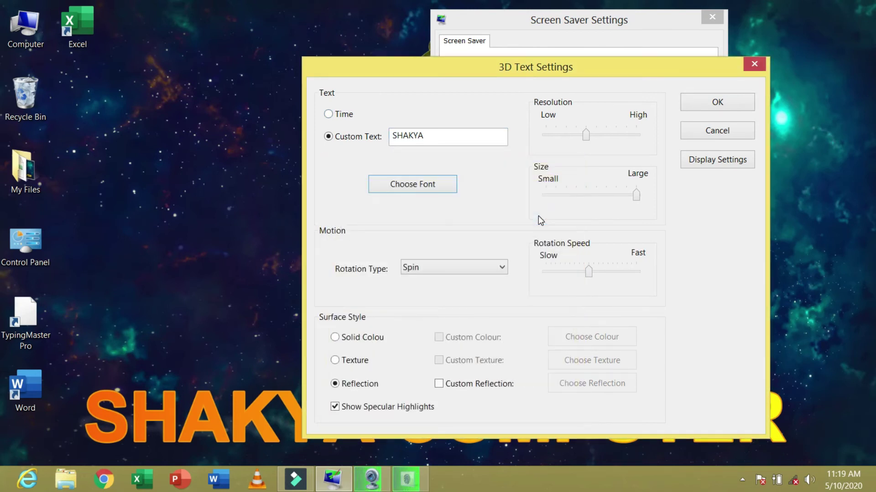
drag(585, 139, 606, 139)
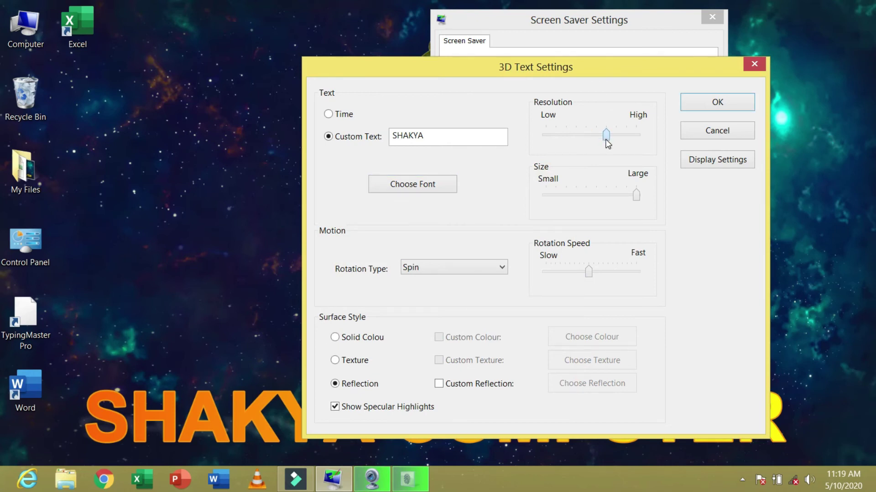
mouse_move(639, 197)
mouse_down()
mouse_move(606, 197)
mouse_move(647, 196)
mouse_up()
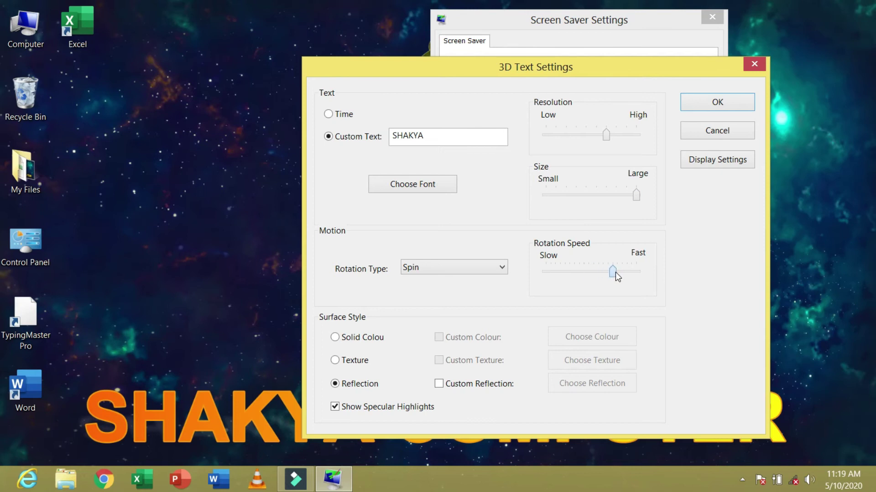
click(705, 107)
click(670, 227)
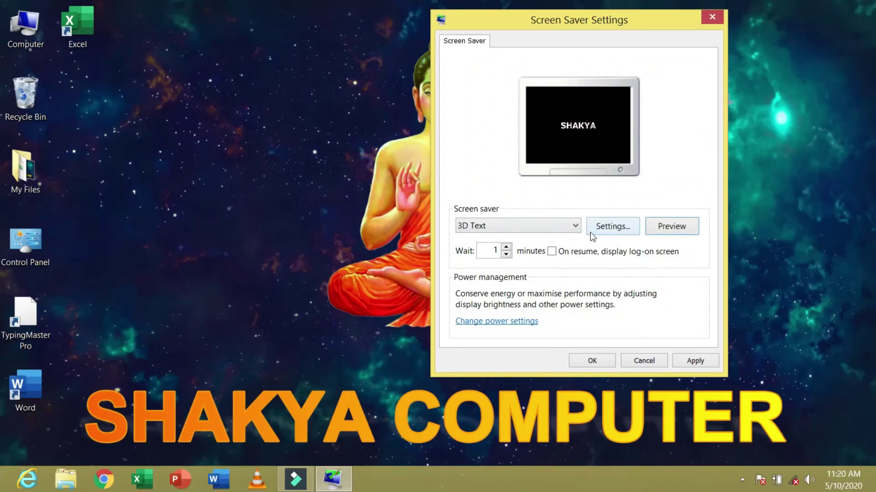
- Set the 3D text rotation type to See-saw and preview it
click(609, 230)
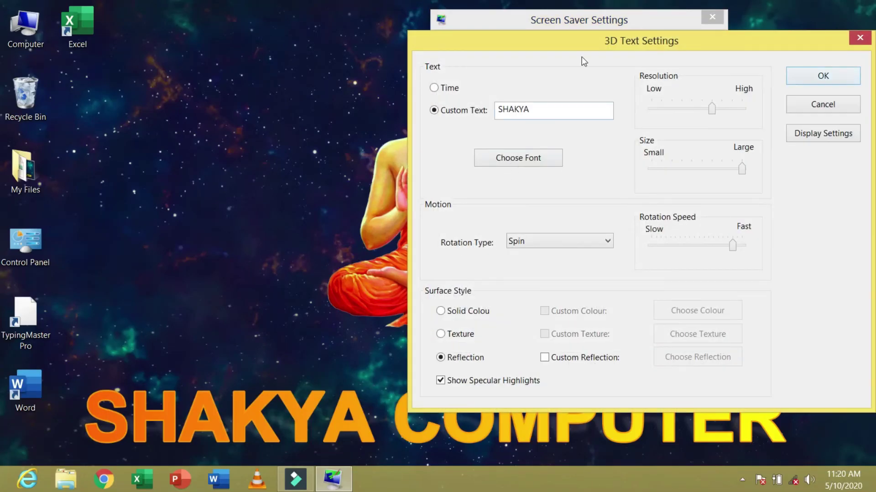
drag(532, 40, 267, 37)
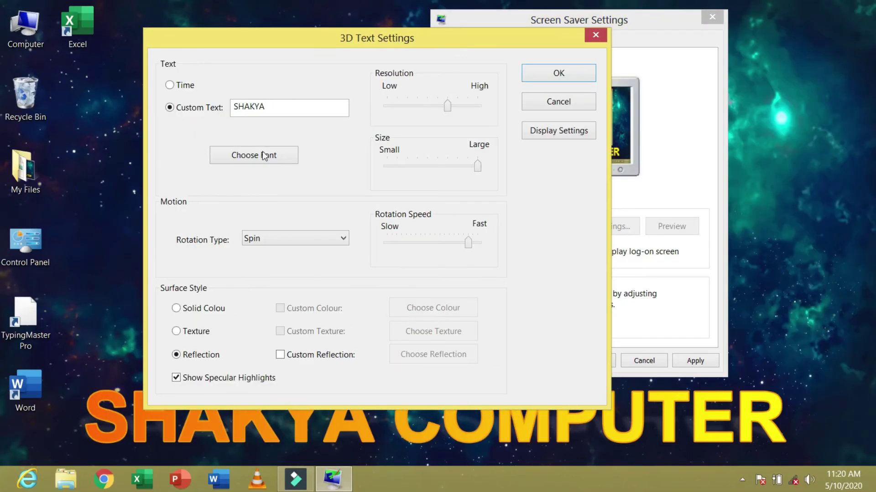
click(272, 241)
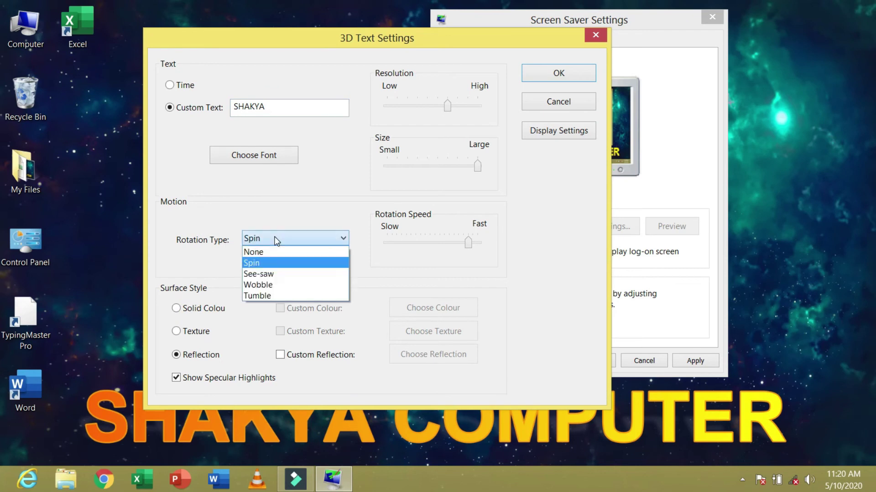
click(274, 275)
click(563, 81)
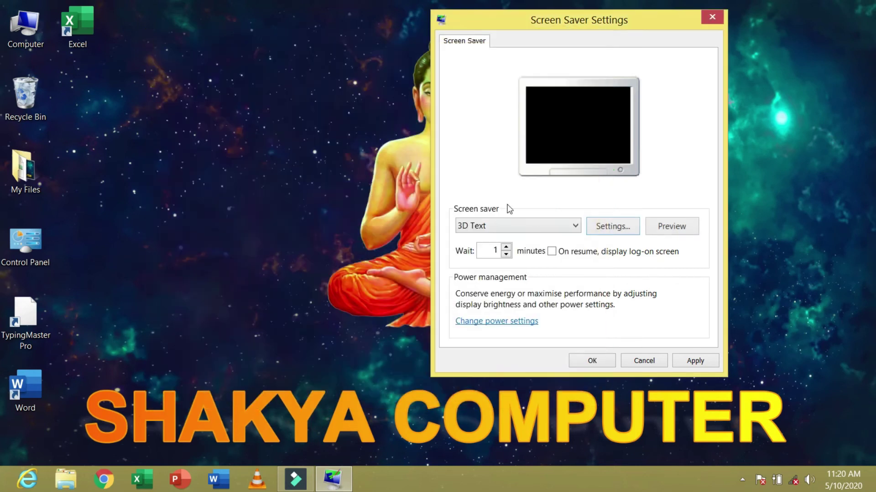
click(662, 231)
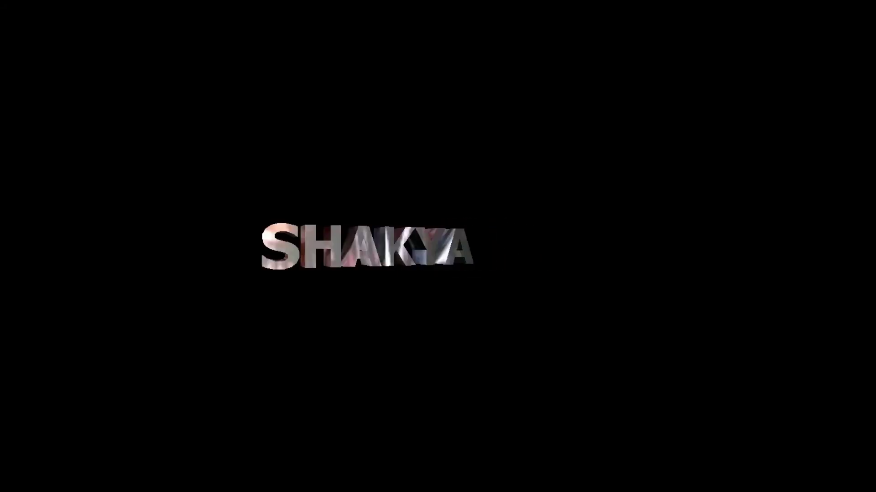
- Give the SHAKYA text a solid red surface colour and preview the screen saver
mouse_move(589, 198)
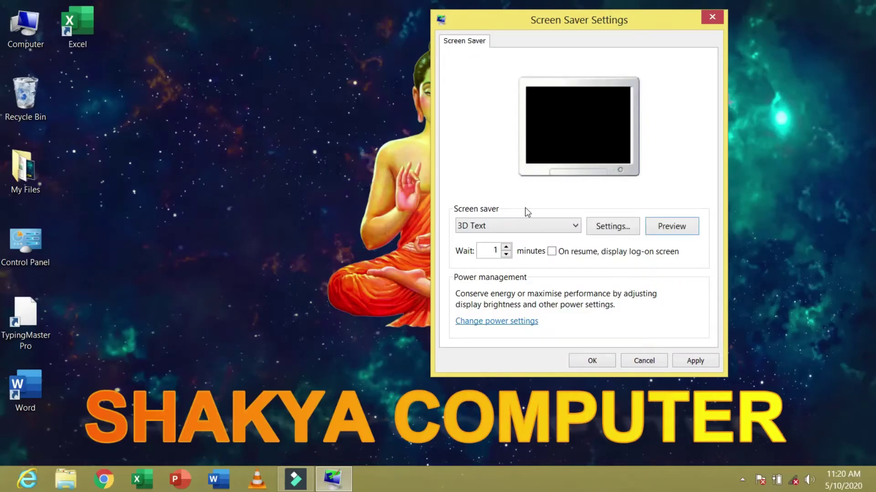
click(620, 229)
drag(650, 40, 396, 43)
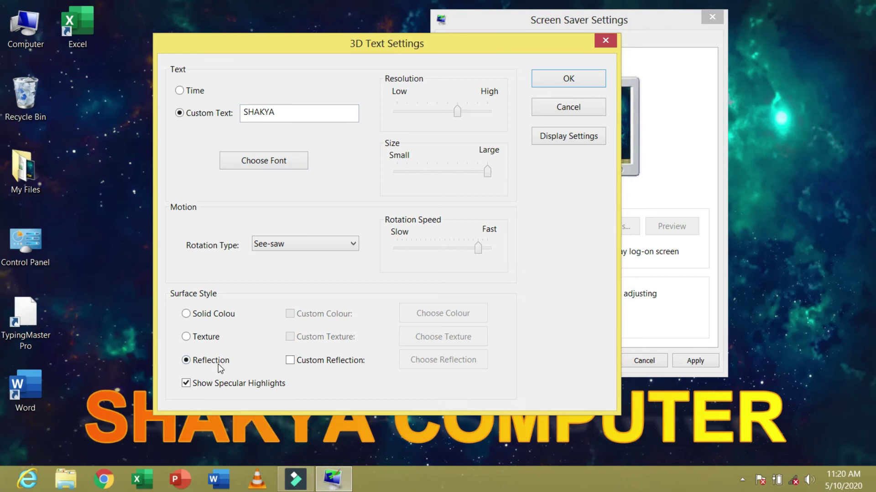
click(205, 340)
click(207, 314)
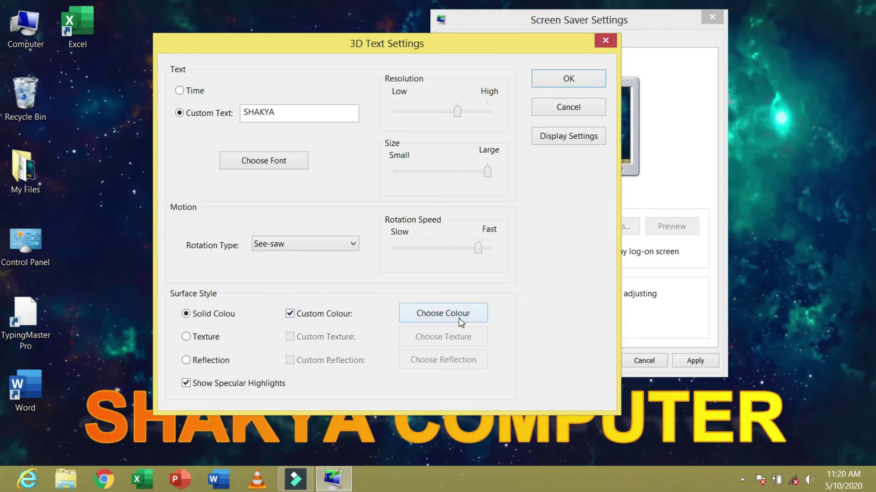
click(458, 318)
click(334, 83)
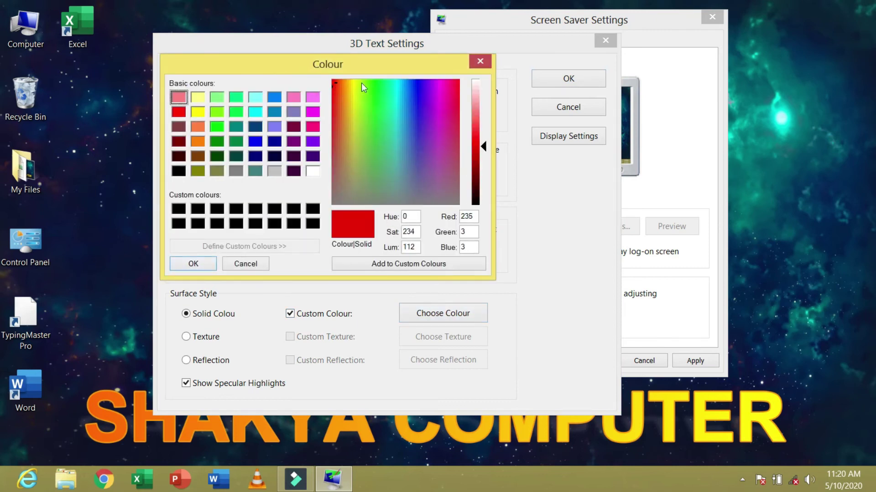
click(213, 267)
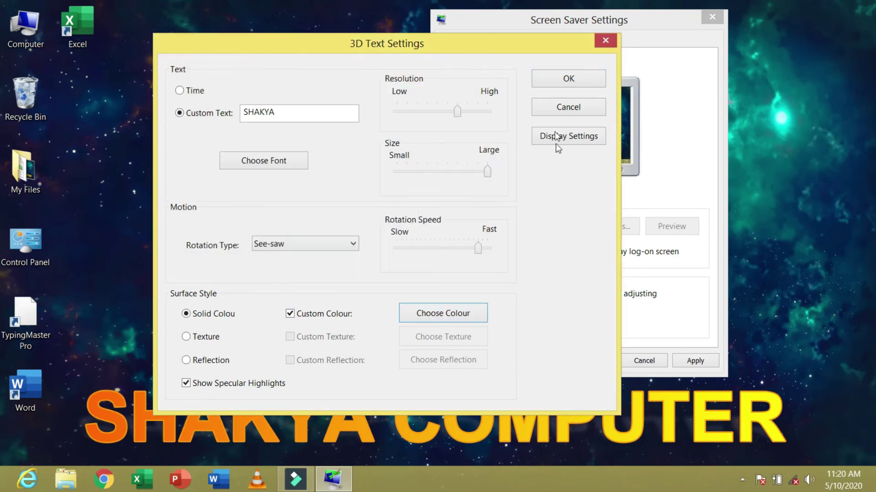
click(555, 83)
click(672, 232)
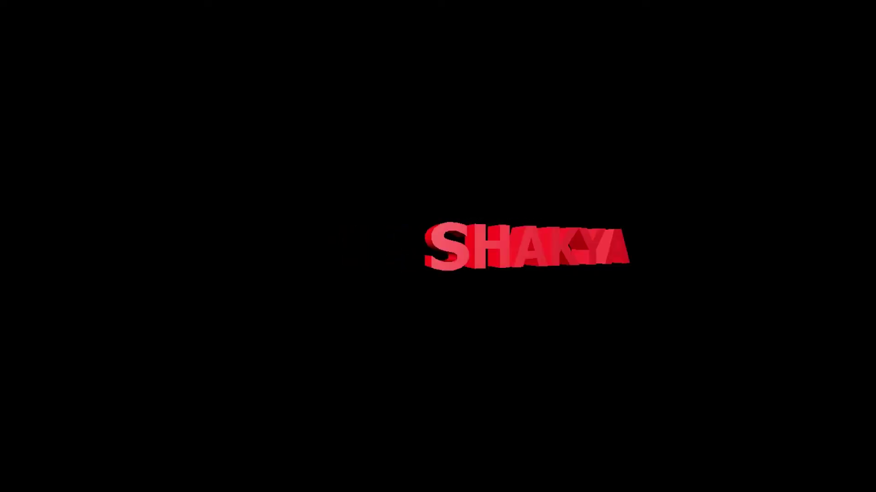
- Switch to the Blank screen saver and preview it
mouse_move(554, 228)
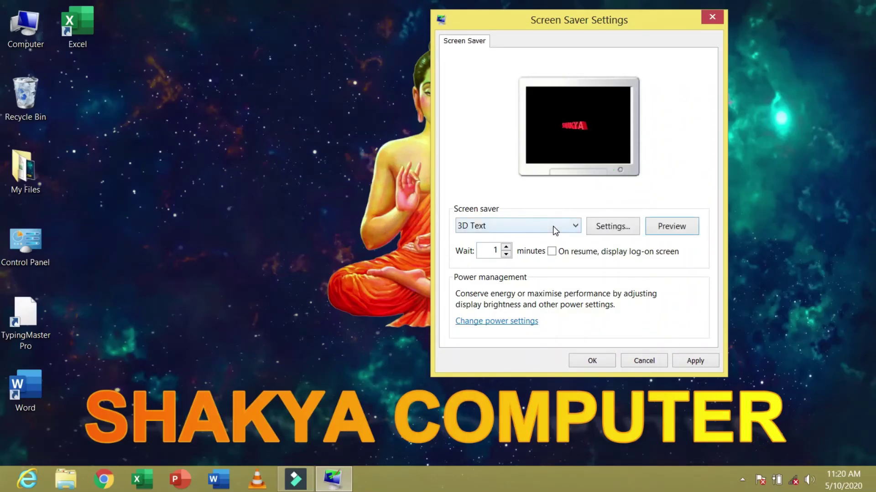
click(553, 226)
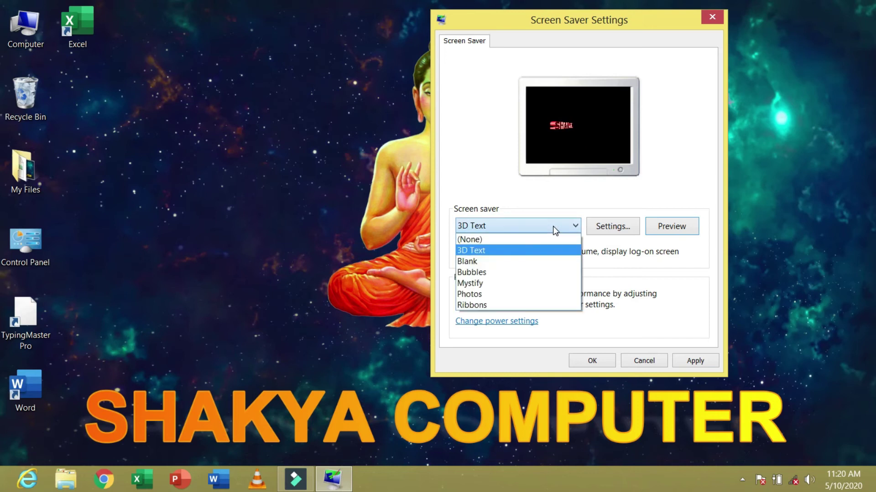
click(479, 263)
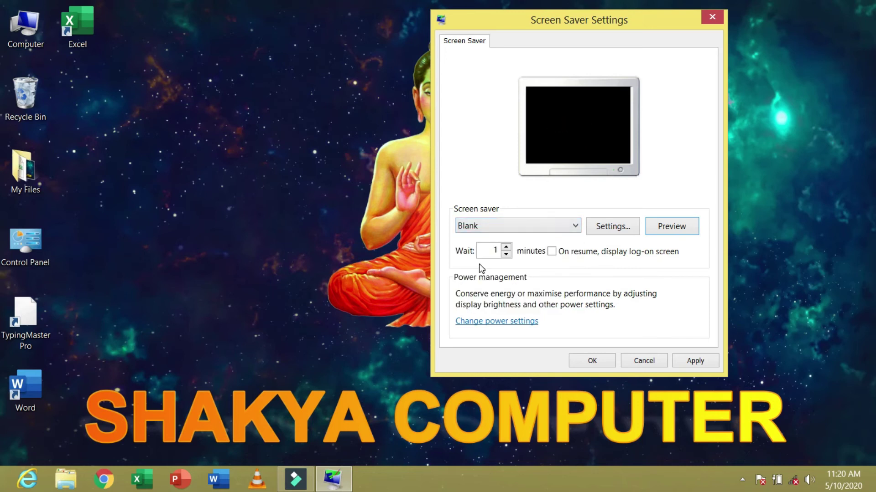
click(671, 227)
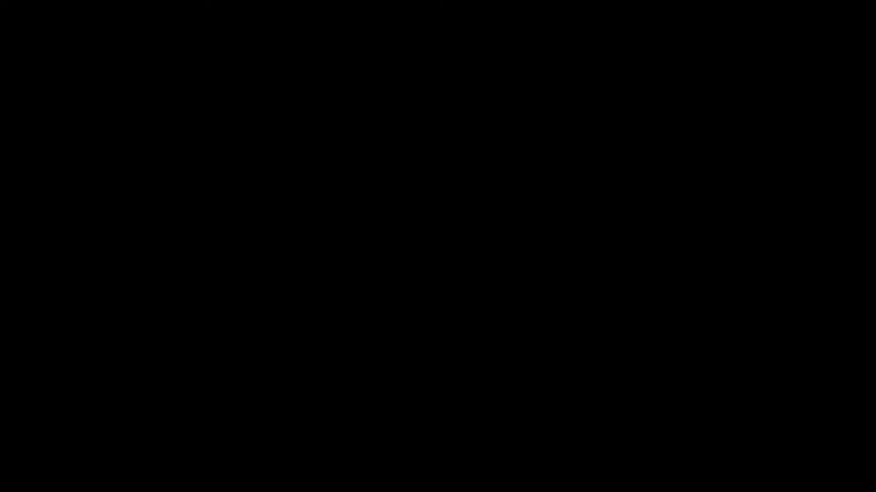
- Switch to the Bubbles screen saver and preview it
mouse_move(565, 212)
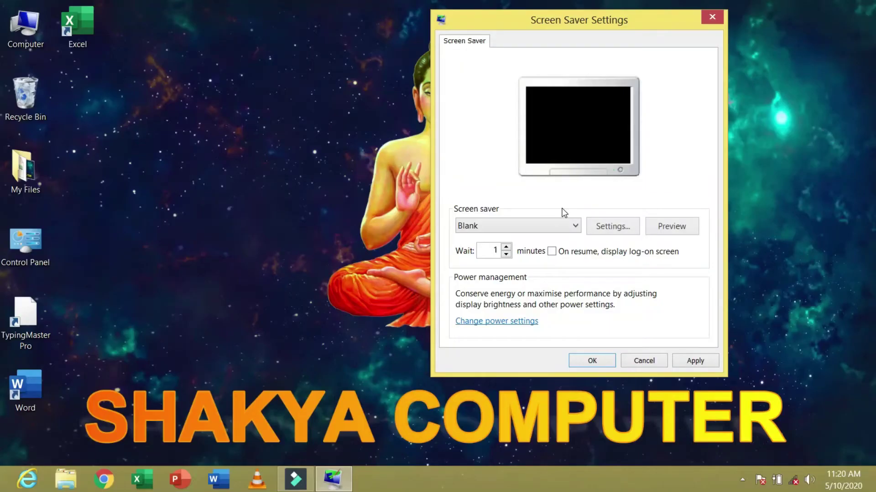
click(551, 222)
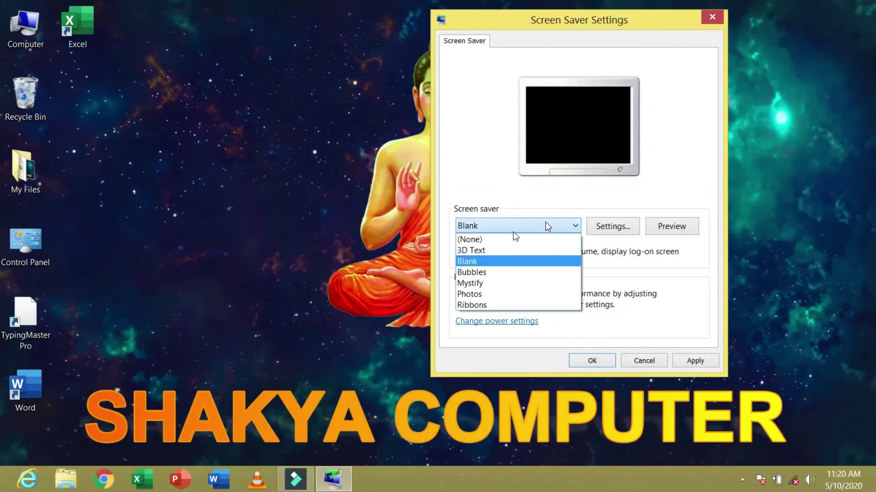
click(477, 271)
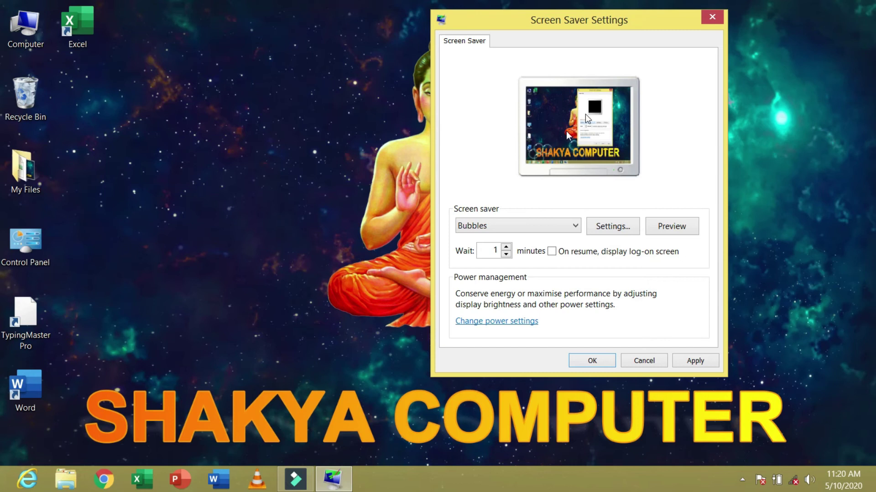
click(675, 233)
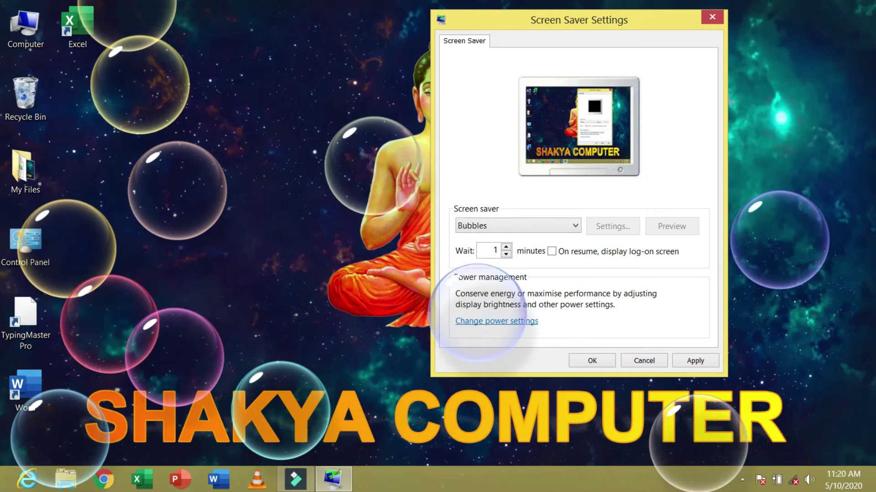
- Choose the 3D Text screen saver and give its text a reflective surface
mouse_move(765, 219)
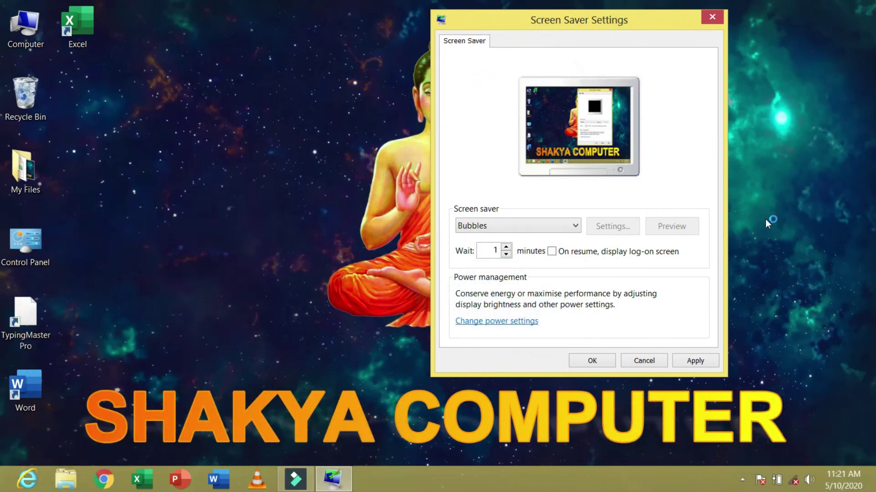
click(551, 231)
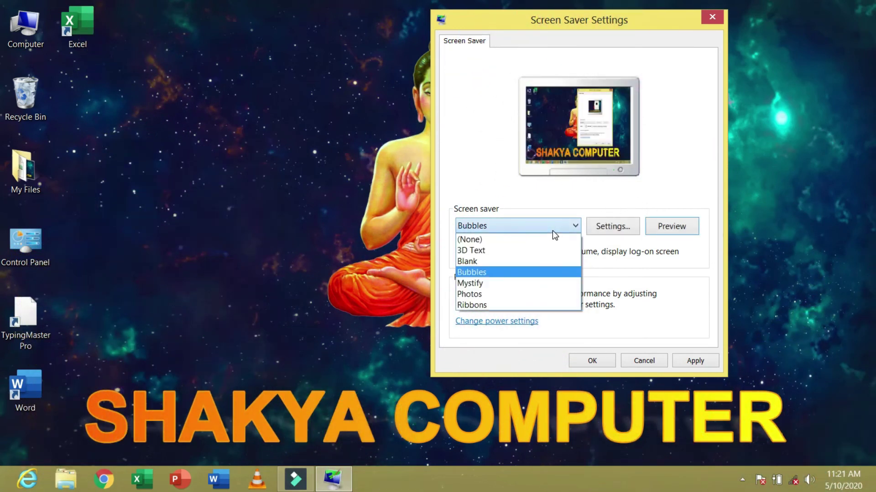
click(488, 250)
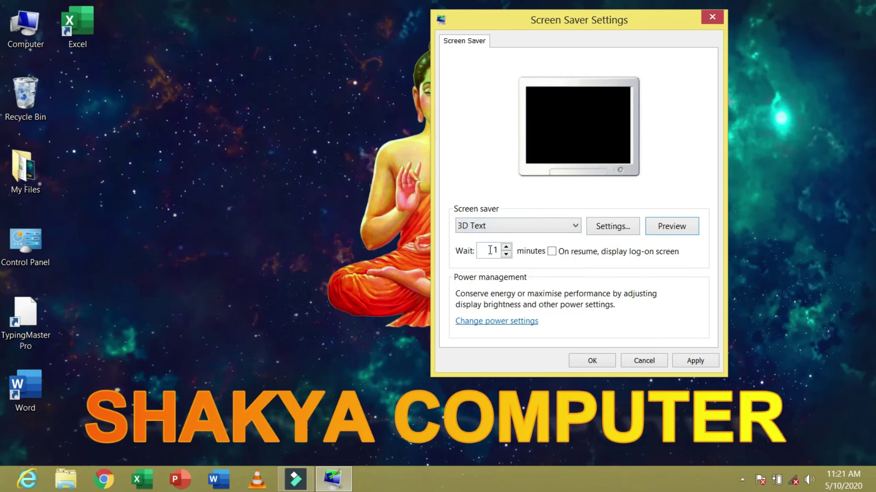
click(625, 231)
click(463, 362)
click(822, 76)
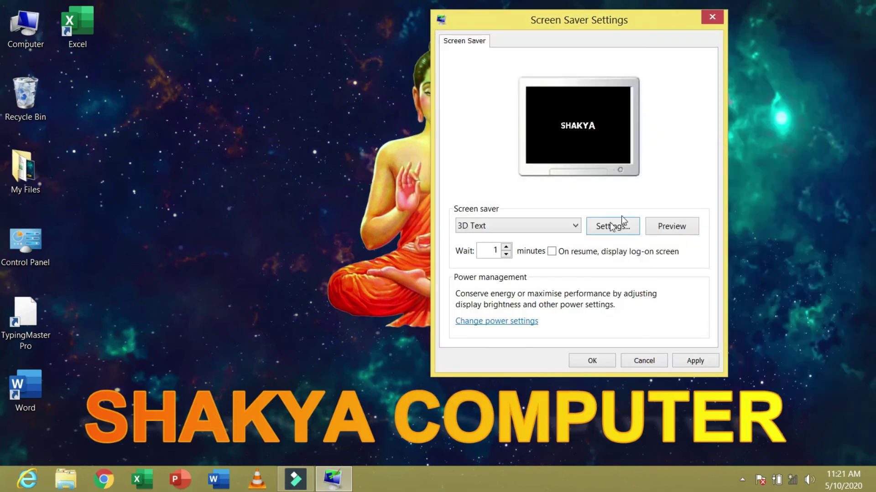
- Set the screen saver wait to 1 minute, apply, and close the dialog
click(487, 249)
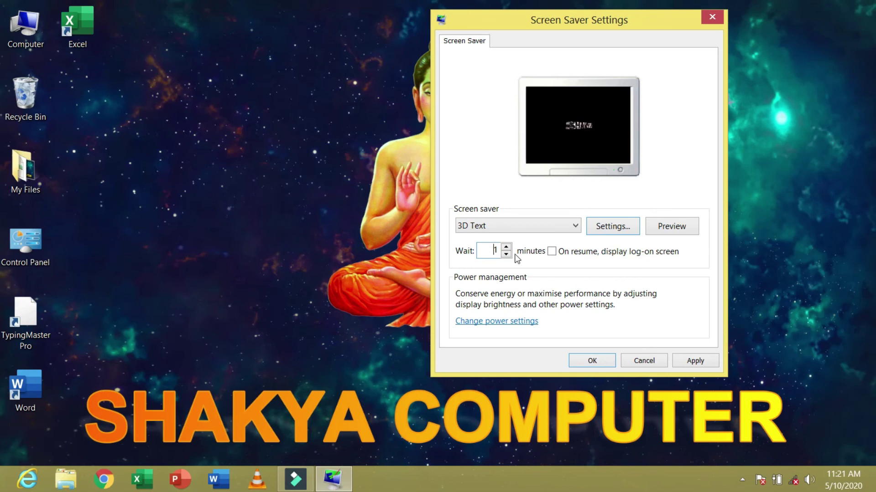
click(505, 253)
text(5)
click(507, 256)
click(508, 256)
click(508, 255)
click(508, 254)
click(695, 361)
click(588, 360)
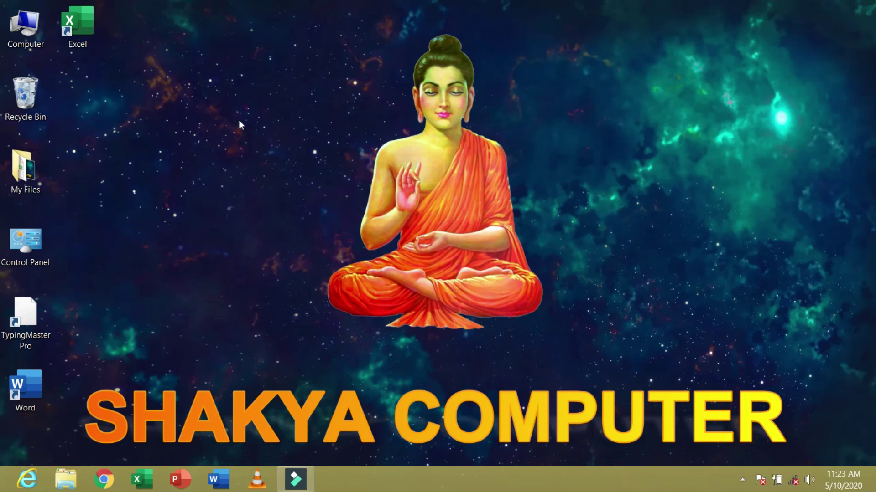
- Set the screen saver to (None), confirm, and close Personalisation
right_click(239, 120)
click(305, 279)
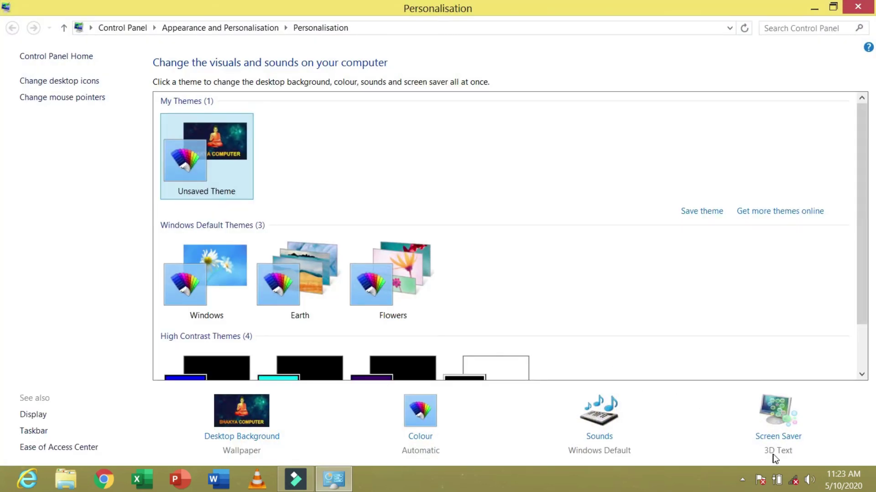
click(772, 438)
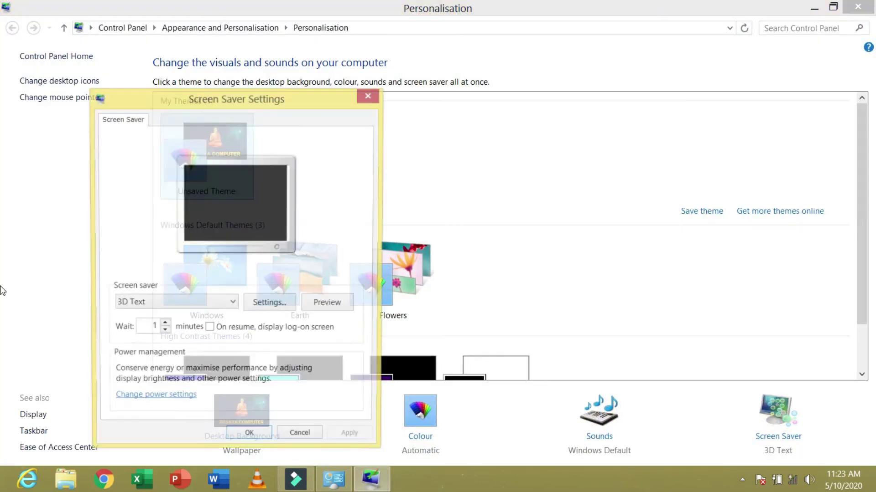
click(163, 307)
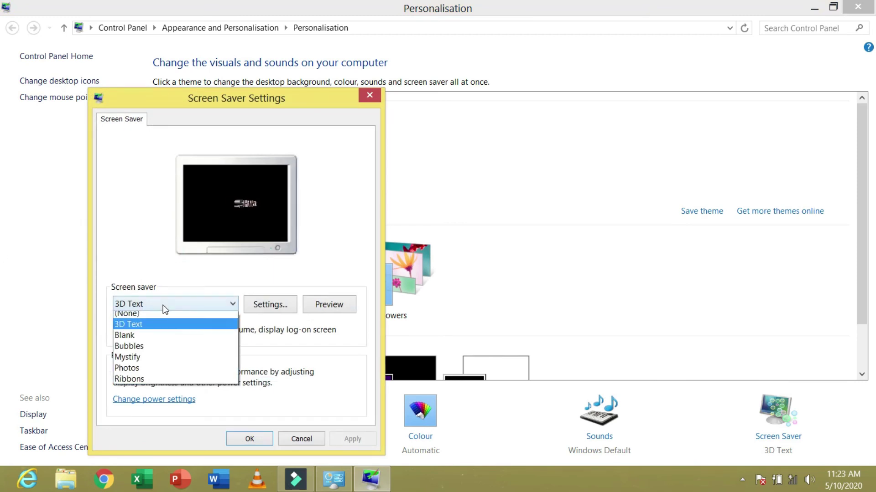
click(139, 315)
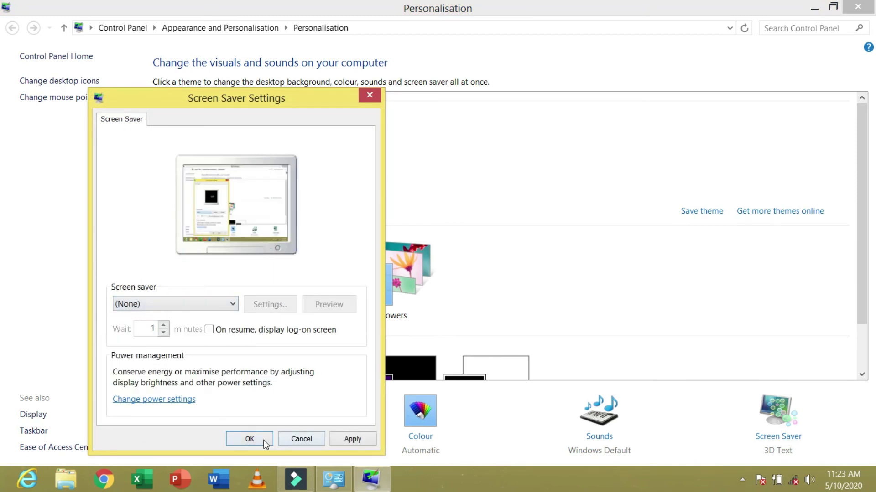
click(250, 439)
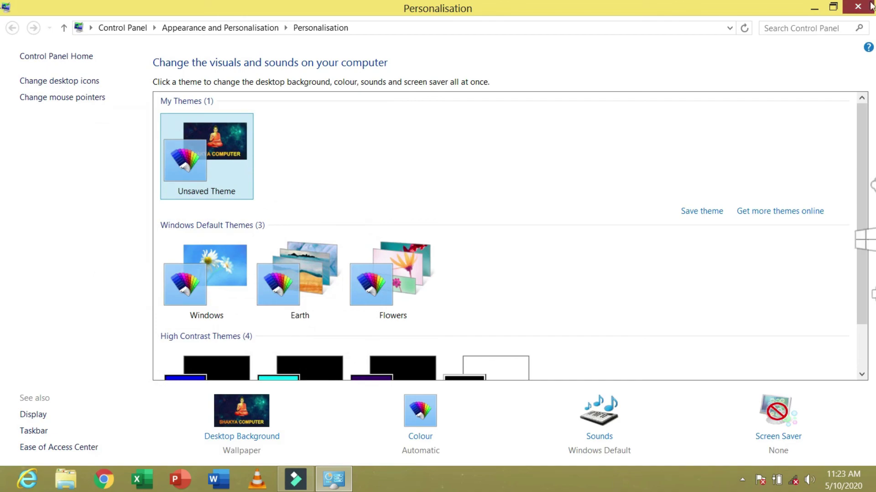
click(857, 6)
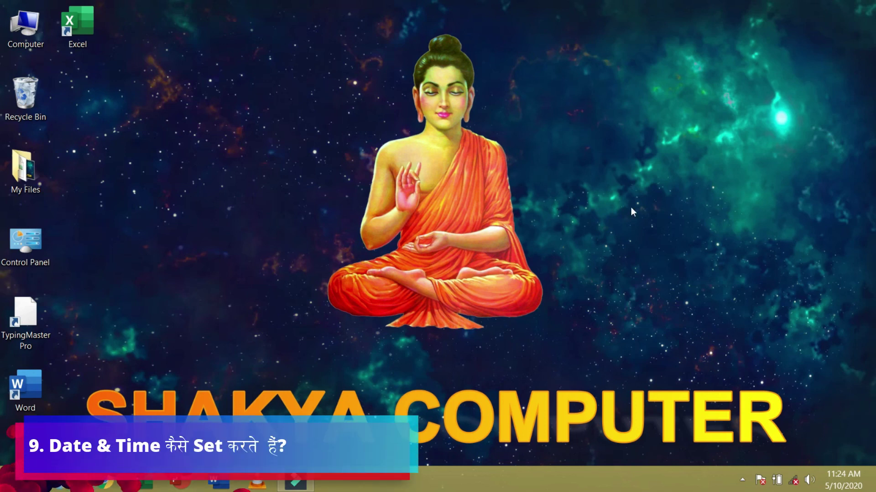
click(843, 482)
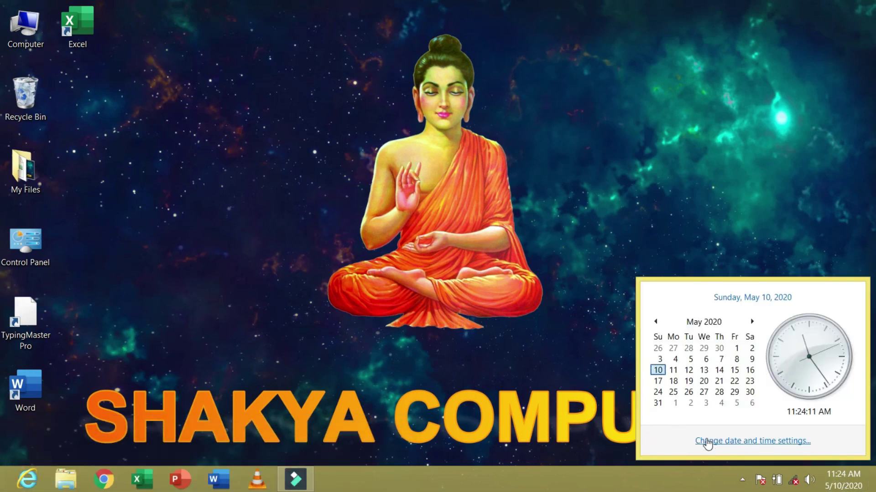
click(756, 441)
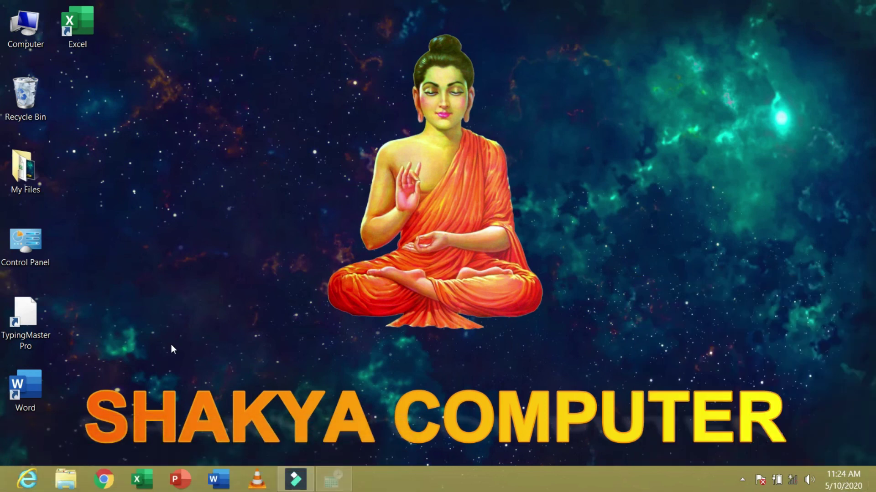
click(248, 167)
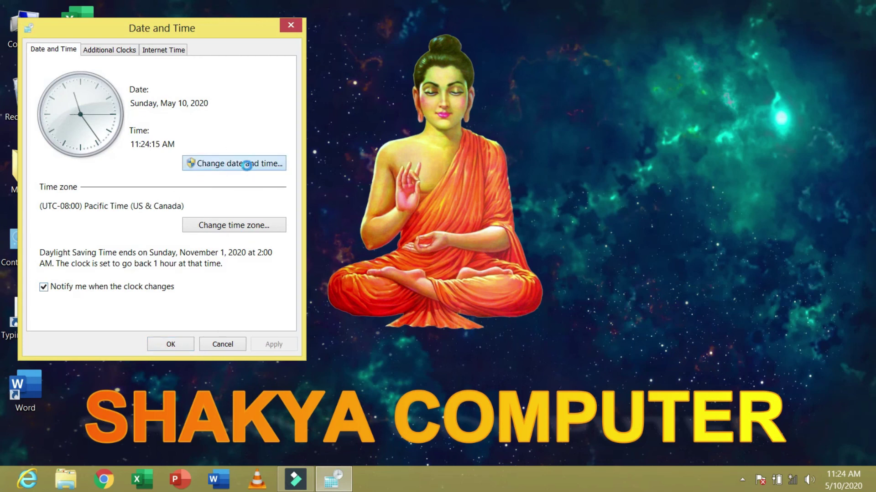
drag(157, 51, 466, 83)
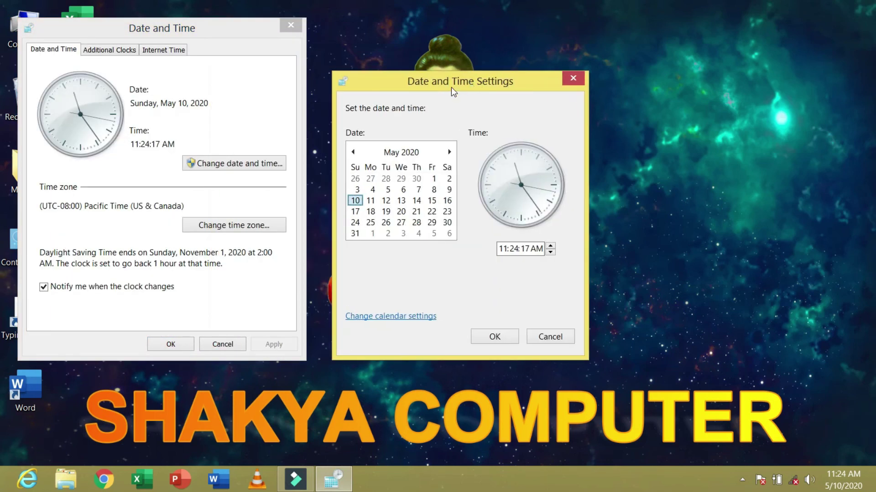
click(508, 249)
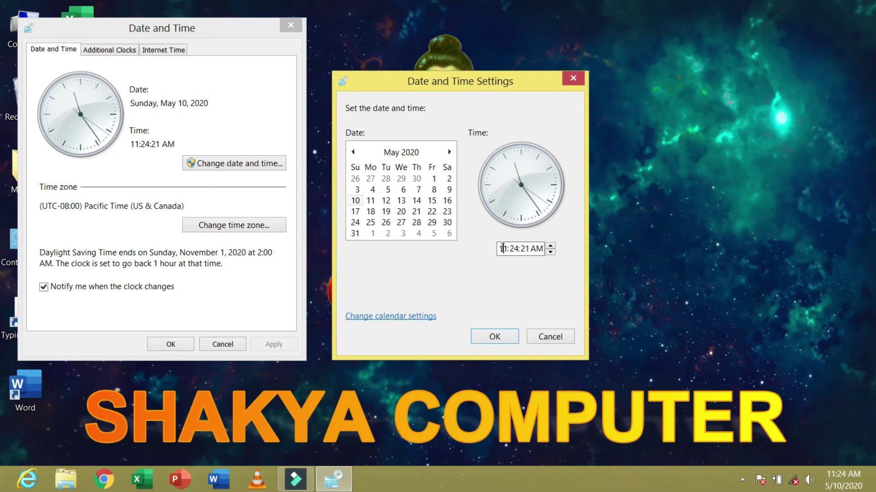
click(550, 246)
click(550, 247)
click(551, 251)
click(550, 252)
click(411, 155)
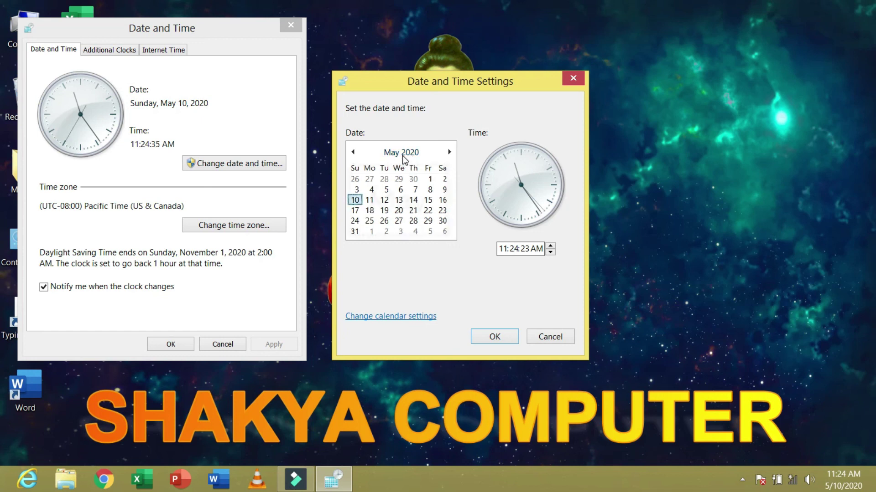
click(403, 153)
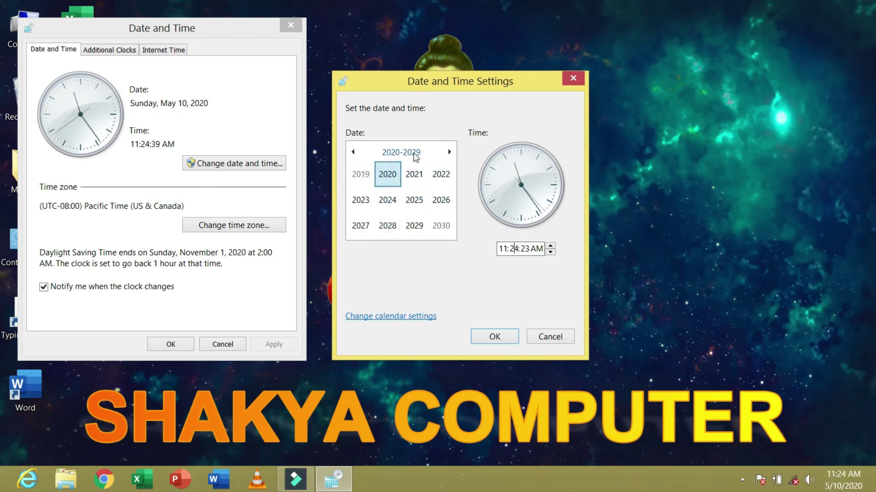
click(413, 154)
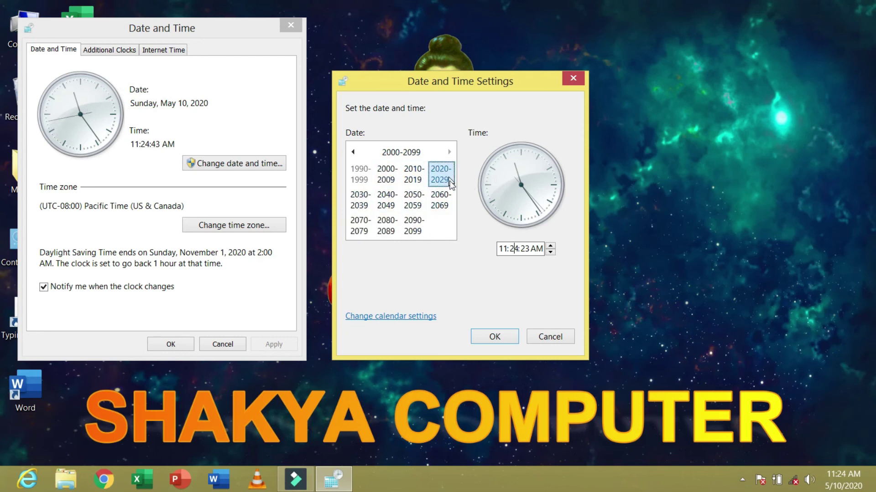
click(413, 174)
click(400, 154)
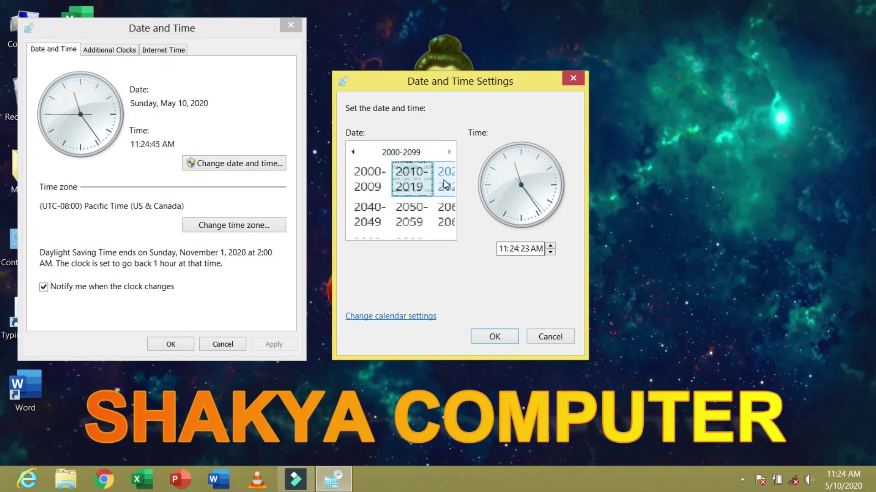
click(443, 182)
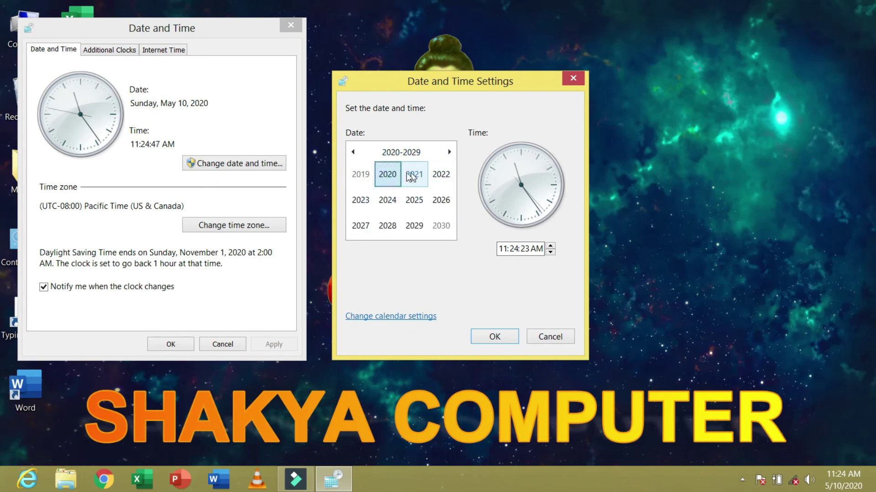
click(394, 174)
click(369, 201)
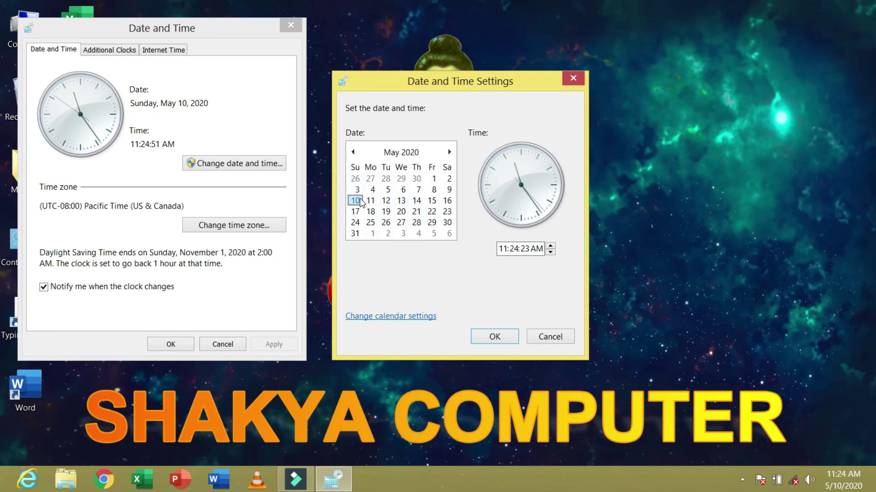
click(498, 336)
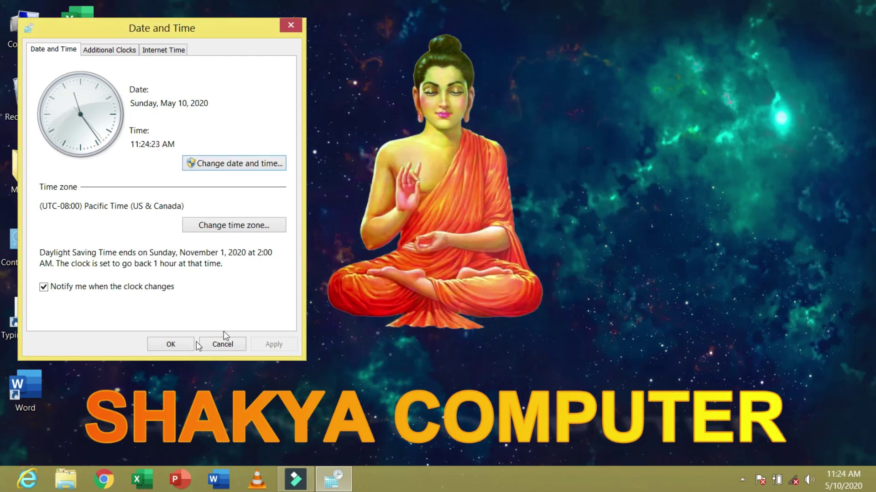
click(182, 348)
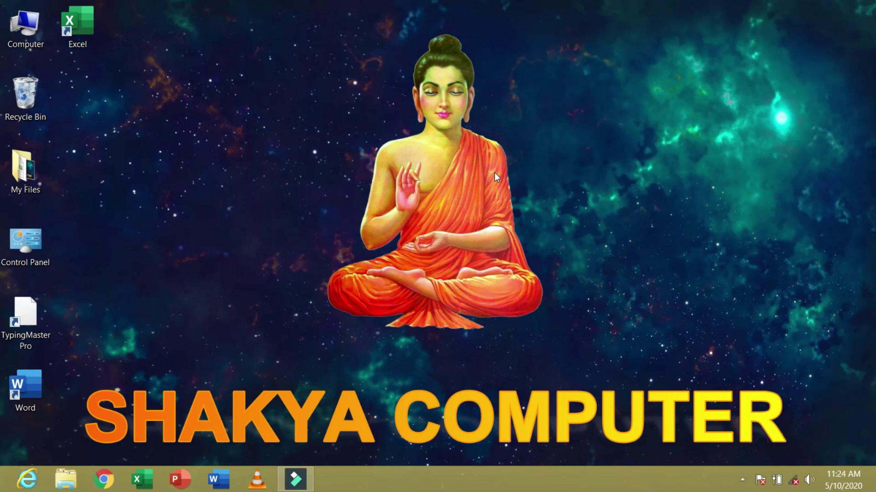
- Refresh the desktop and return the display to normal upright orientation with Ctrl+Alt+Up
right_click(587, 107)
click(628, 143)
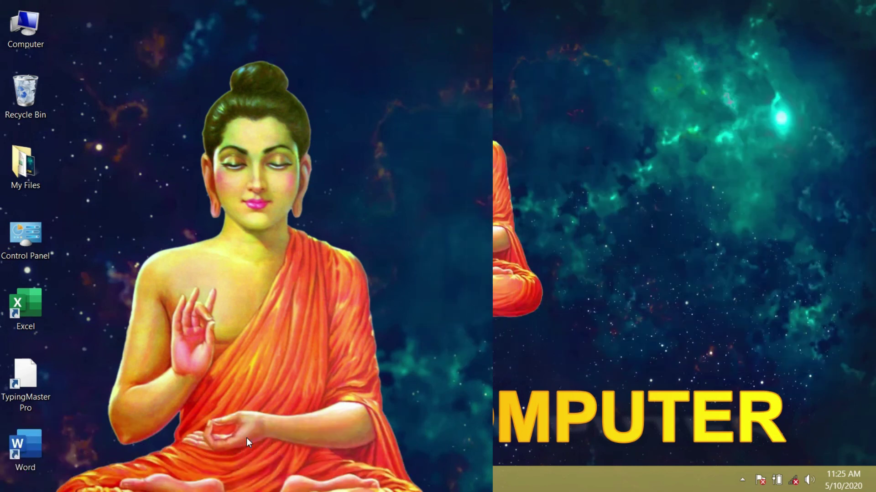
key(ctrl+alt+Up)
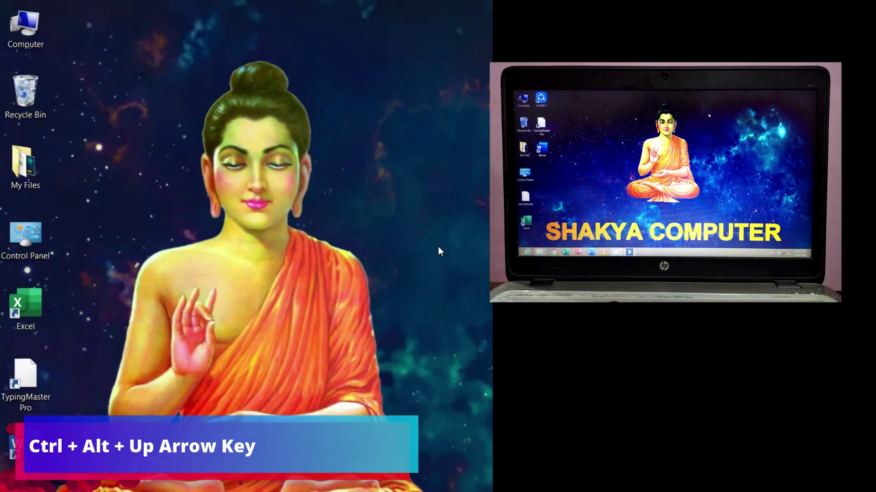